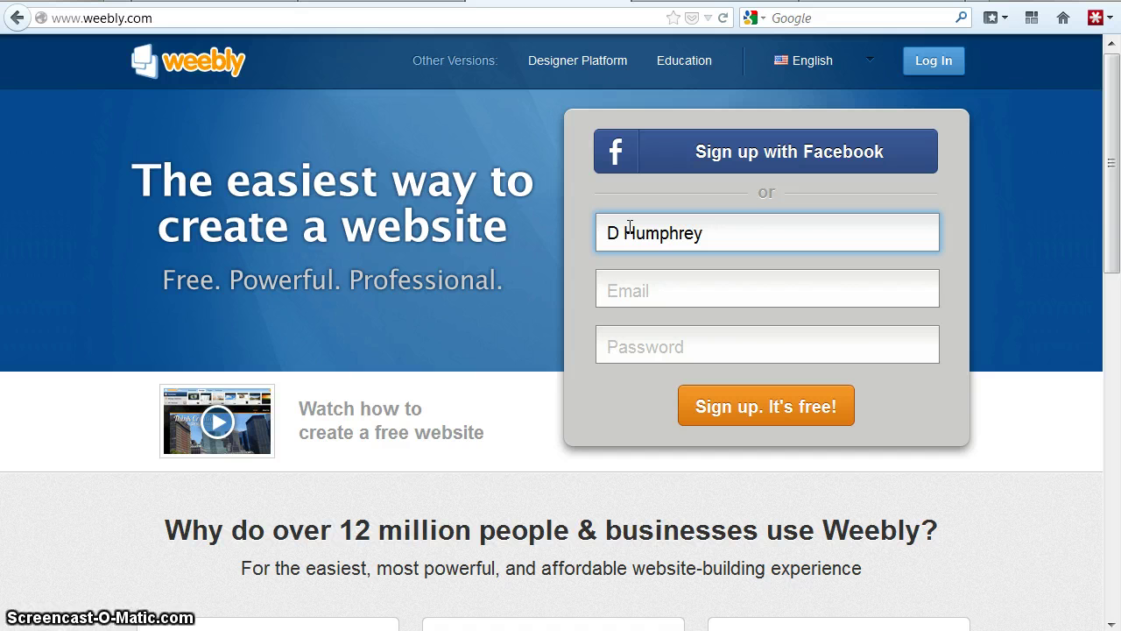
# - Complete Weebly sign-up with name, e-mail and password, then pass the captcha words check
pyautogui.press('Tab')
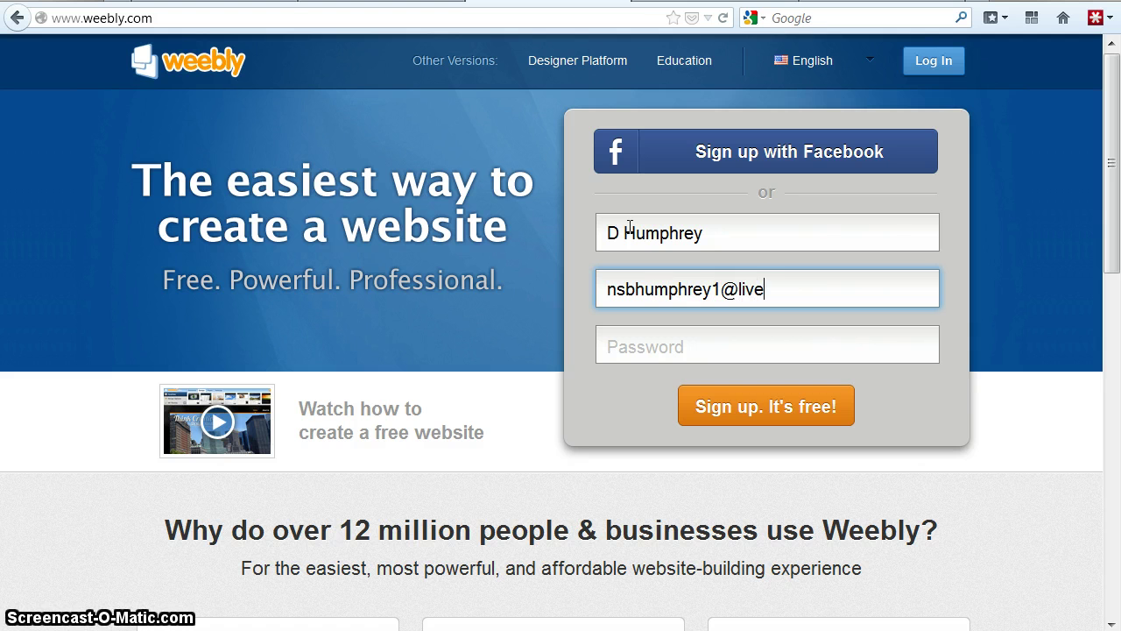
pyautogui.press('Tab')
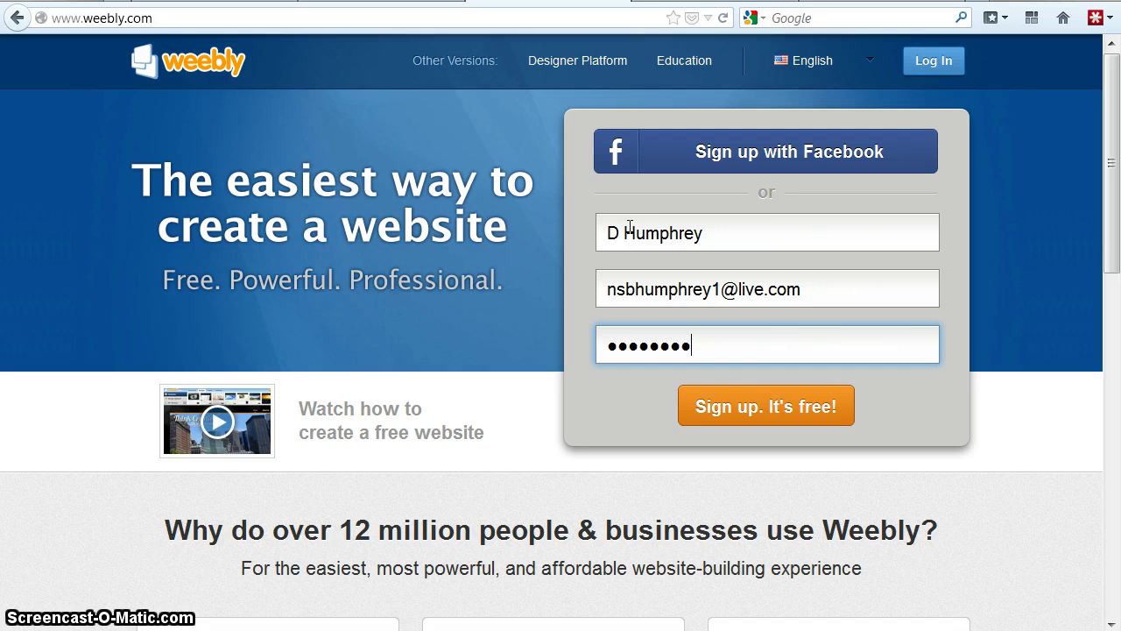
pyautogui.click(726, 408)
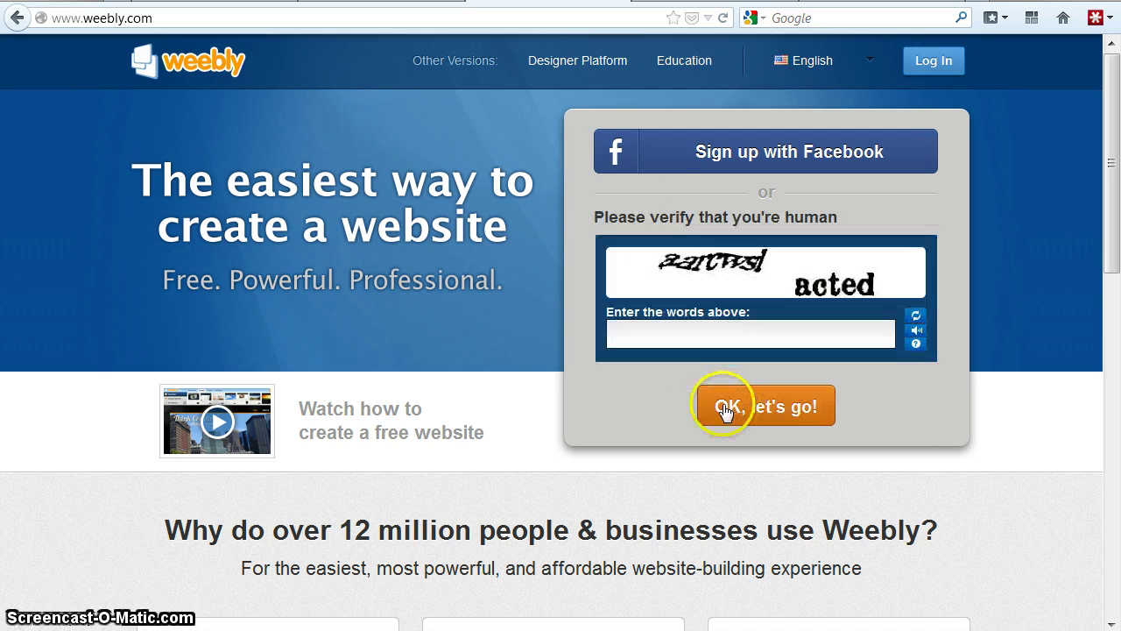
pyautogui.click(701, 349)
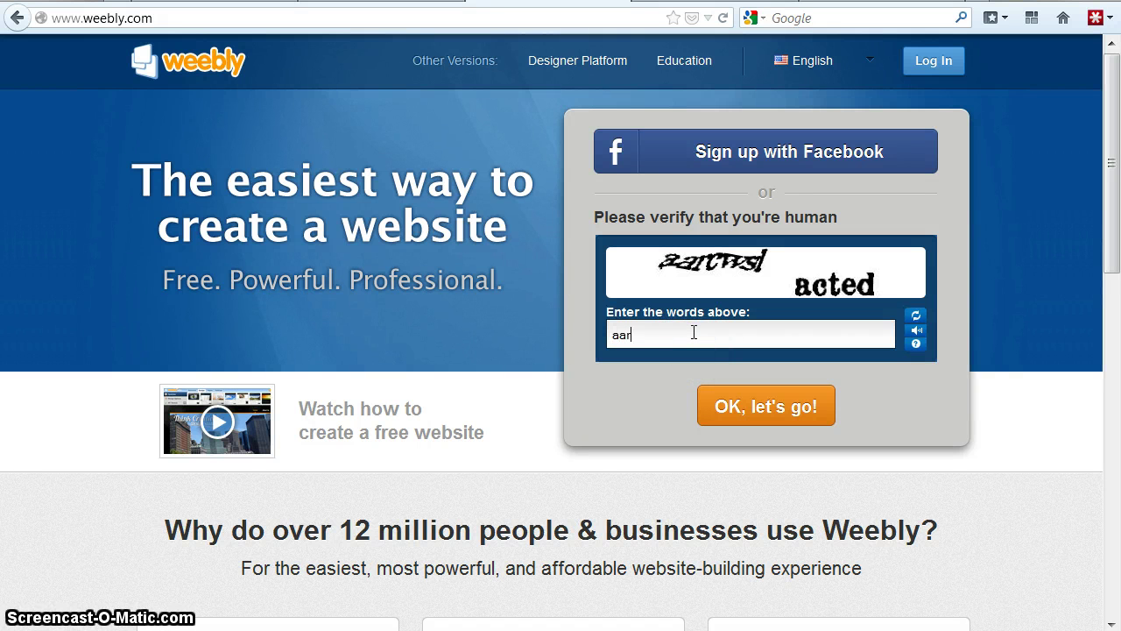
pyautogui.write('aarcwsl acted')
pyautogui.click(771, 405)
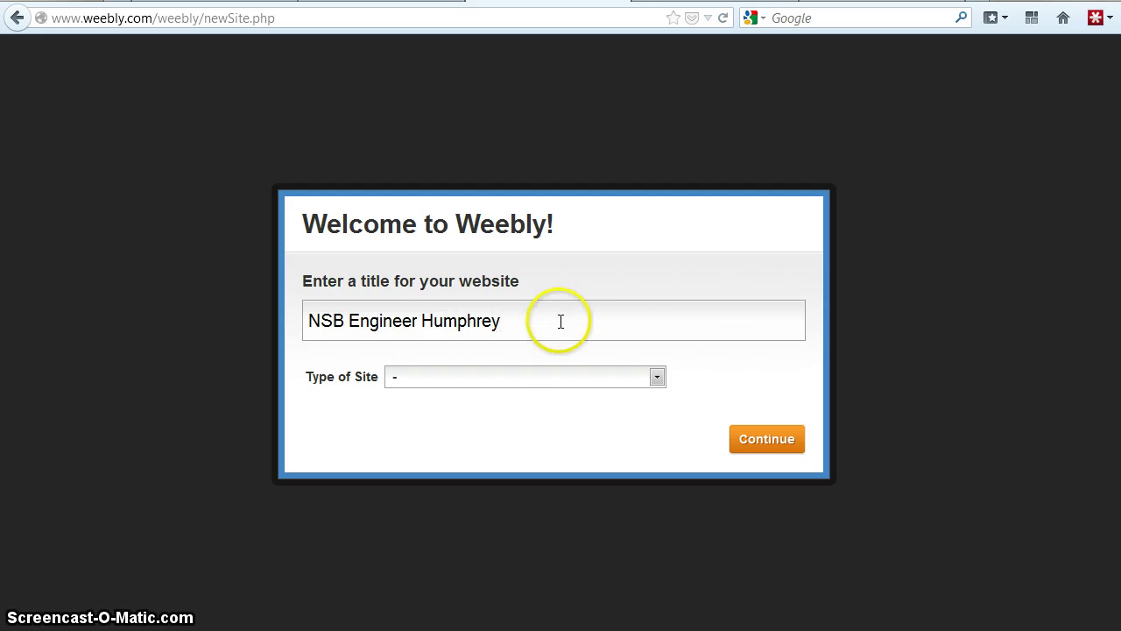
# - Set the site type to Education and category to Class Project, then proceed to domain selection
pyautogui.click(657, 377)
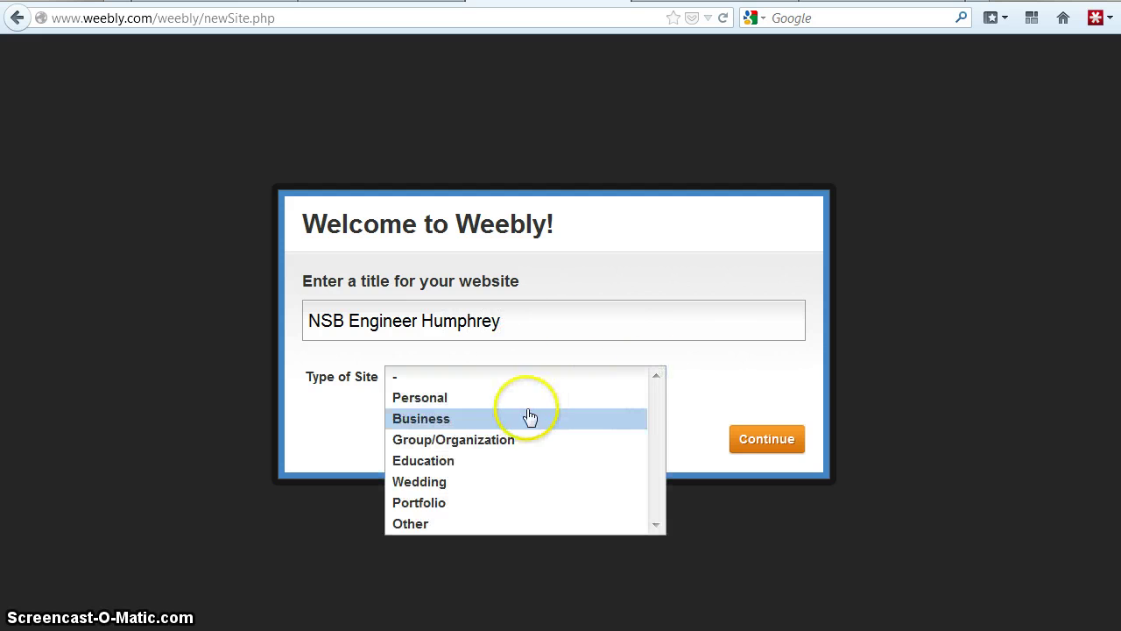
pyautogui.click(497, 464)
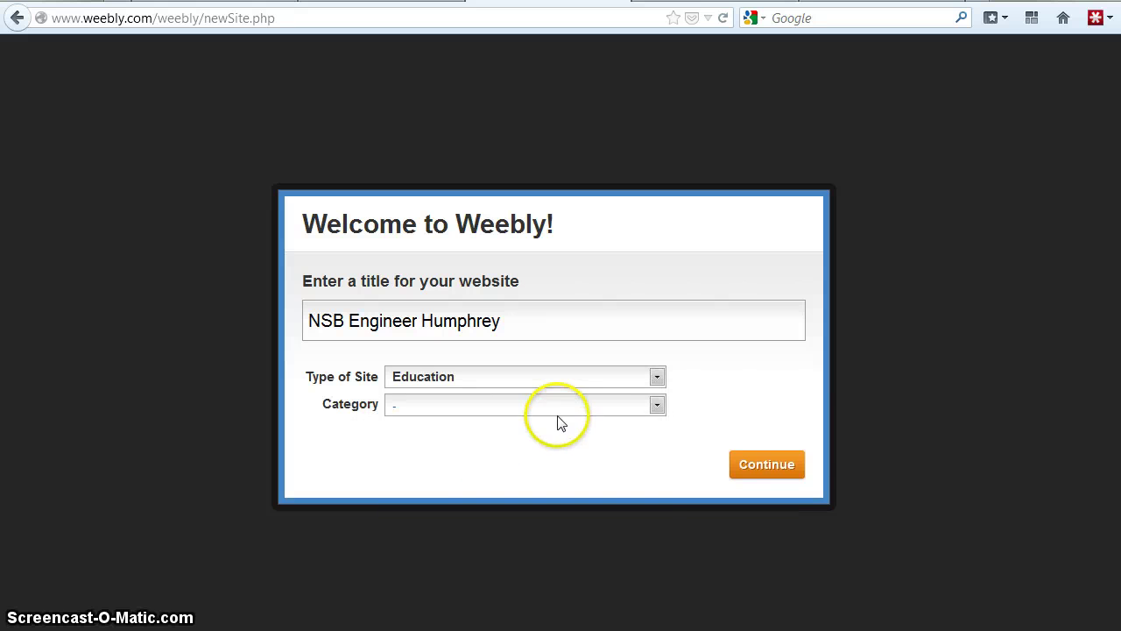
pyautogui.click(555, 407)
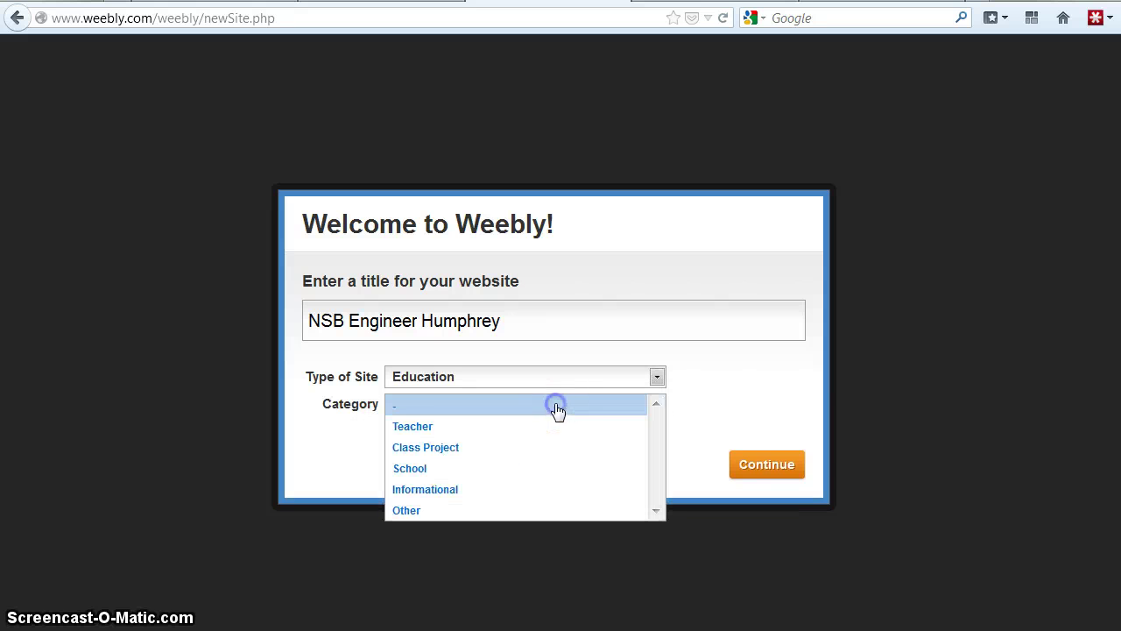
pyautogui.click(491, 455)
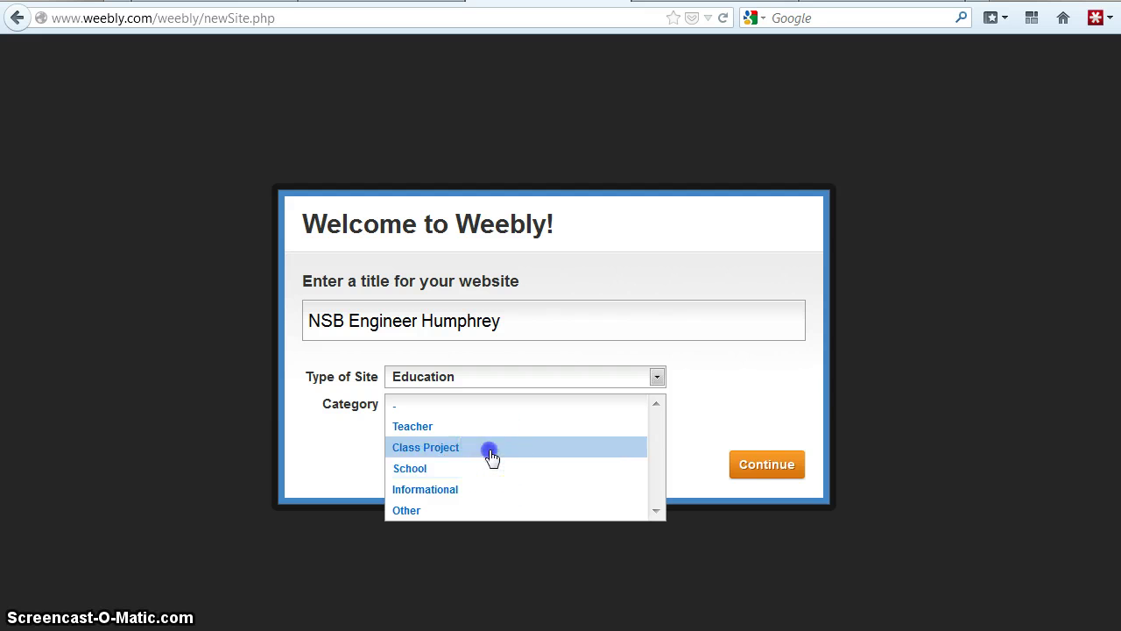
pyautogui.click(766, 468)
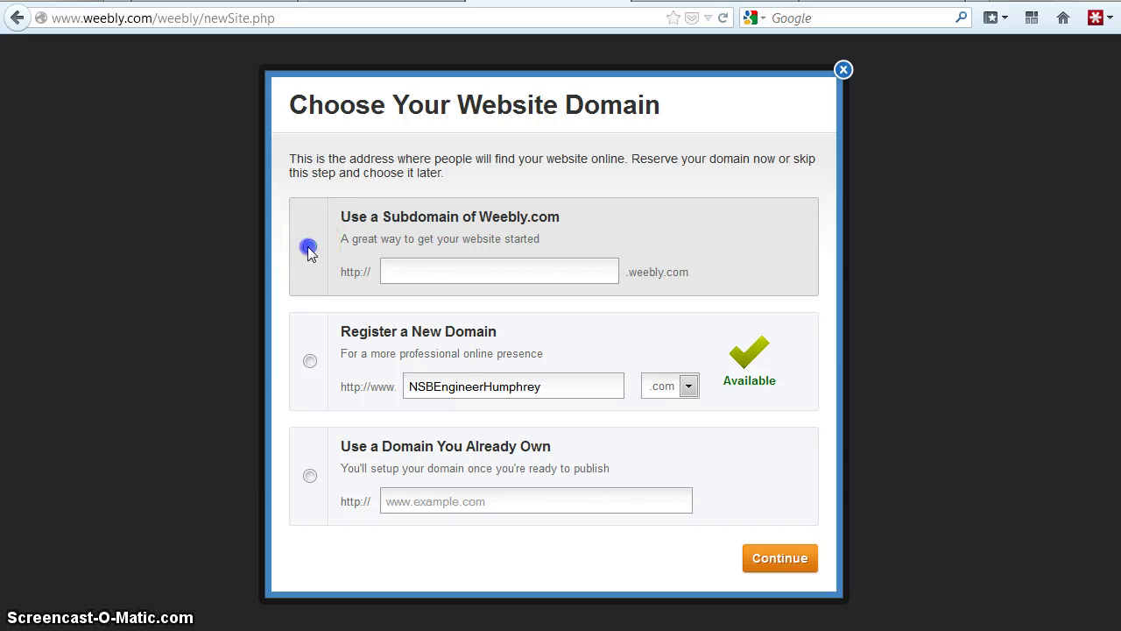
# - Claim the free nsbhumphrey.weebly.com subdomain and proceed to the site editor
pyautogui.click(417, 271)
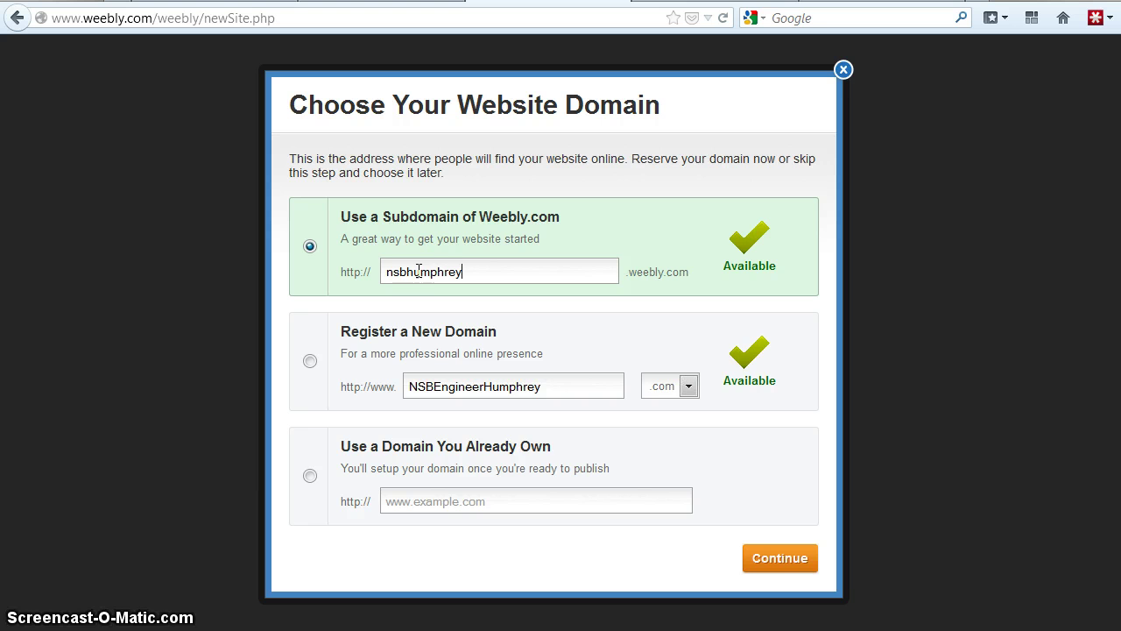
pyautogui.click(776, 561)
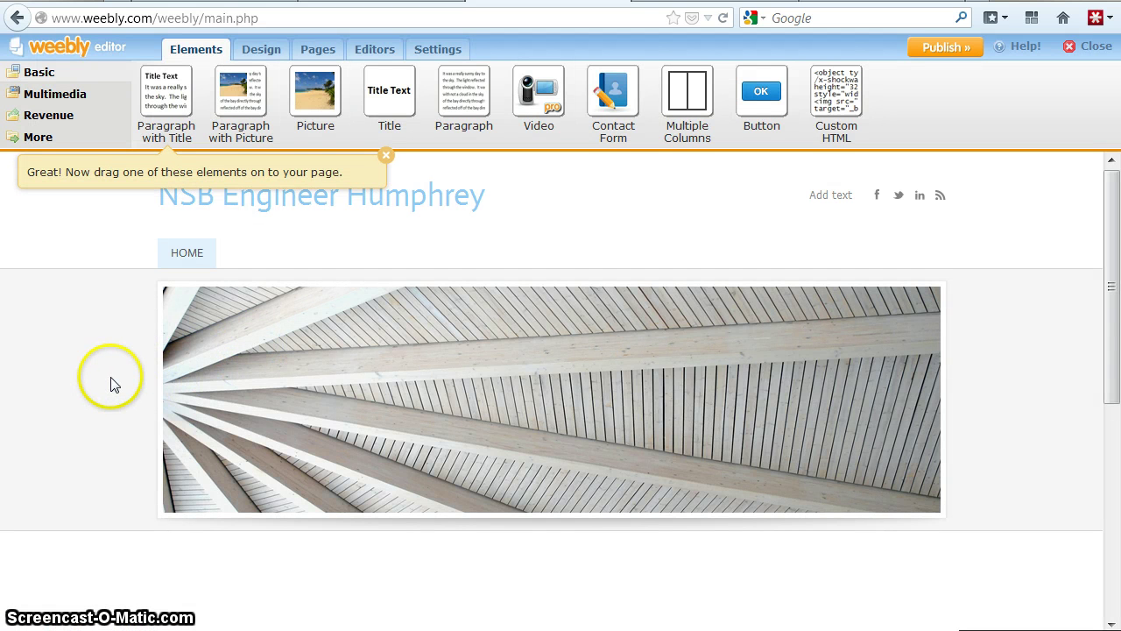
# - Show the full theme catalogue, filter to Simple themes, and view the Education theme's details
pyautogui.click(268, 54)
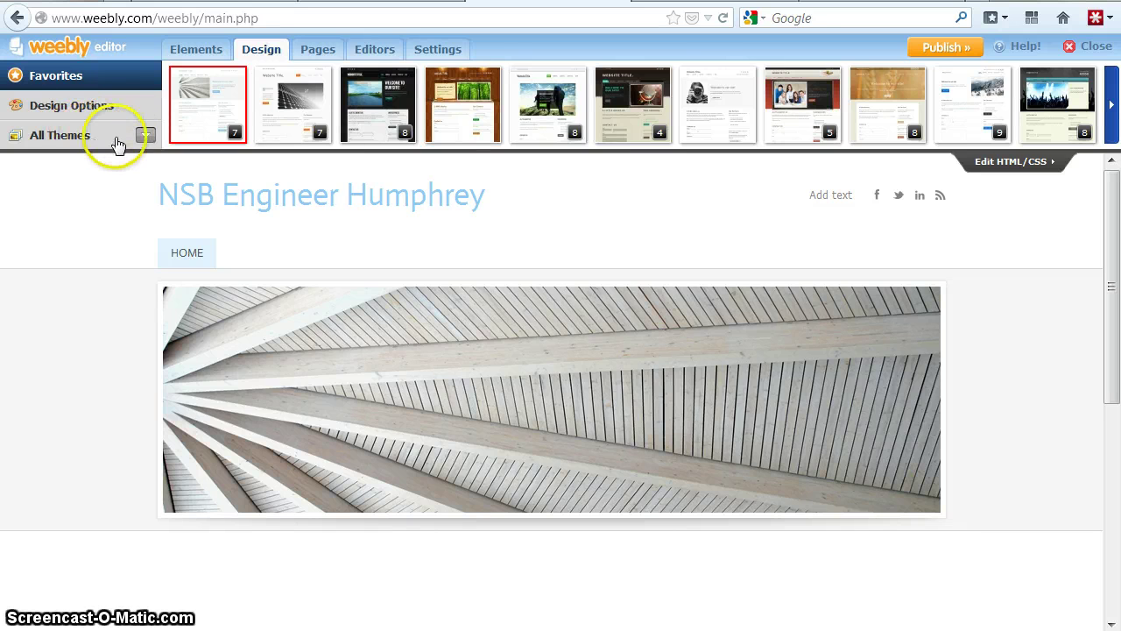
pyautogui.click(52, 137)
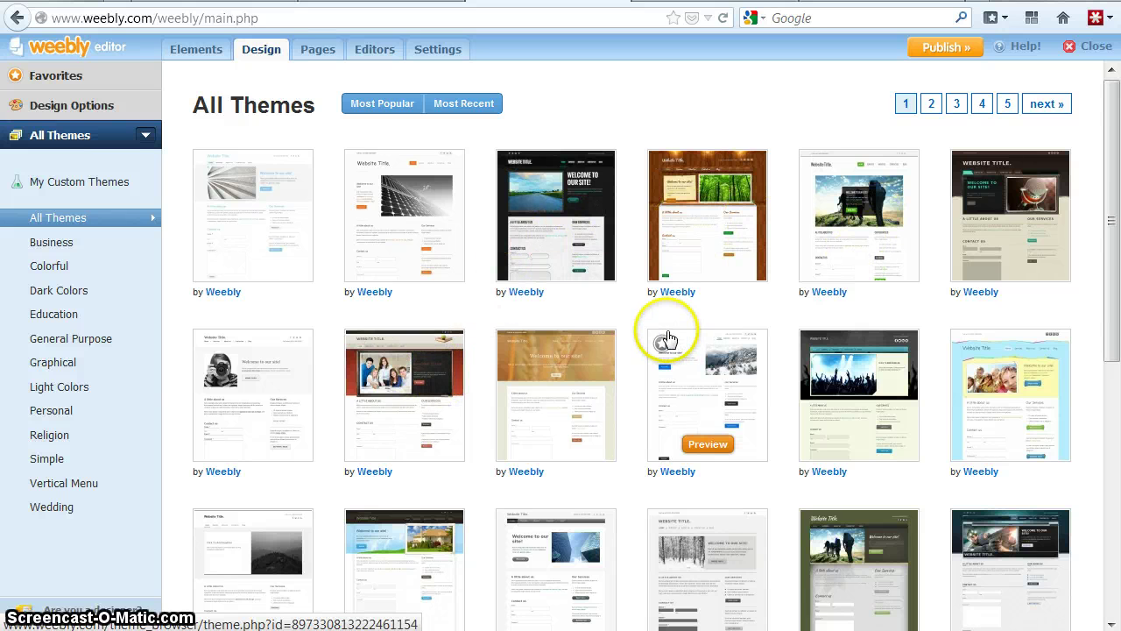
pyautogui.scroll(-5, 667, 337)
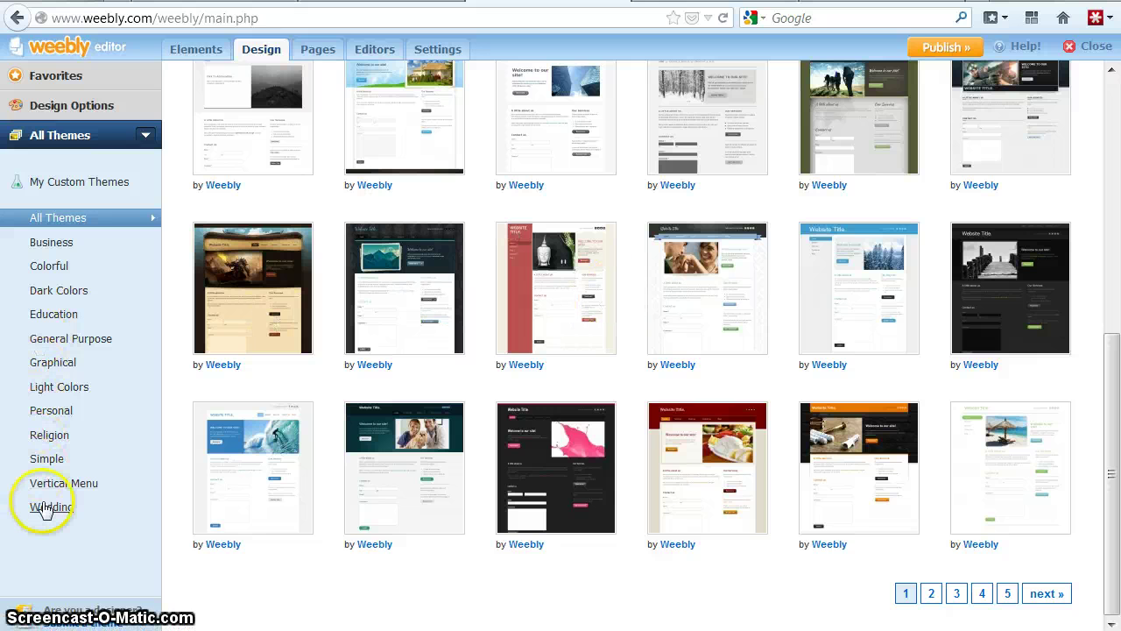
pyautogui.click(74, 461)
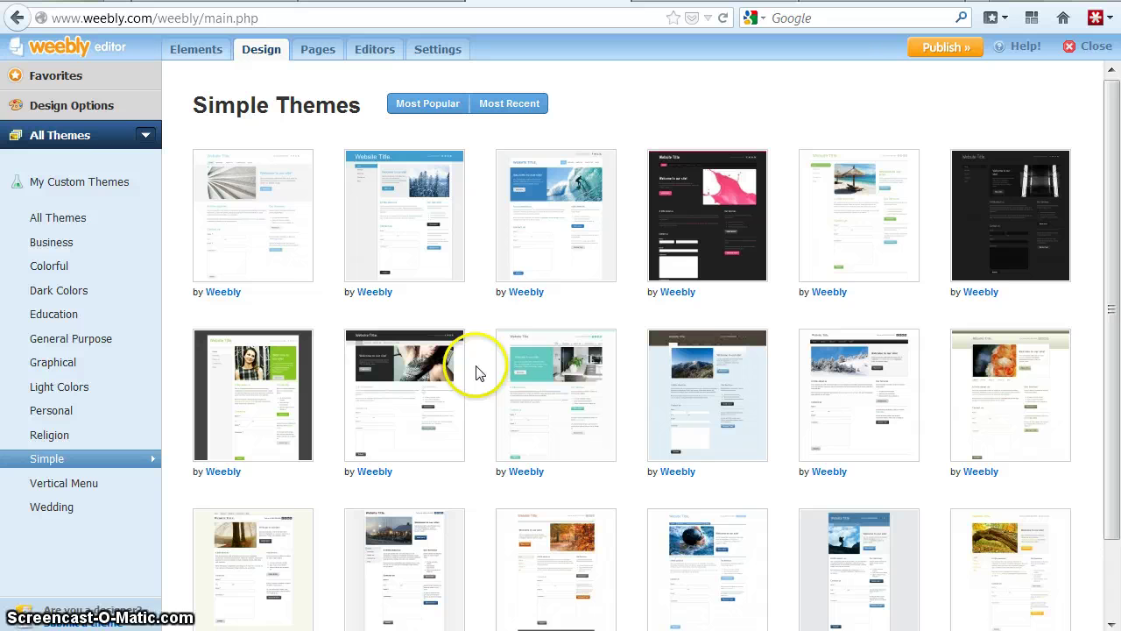
pyautogui.click(35, 223)
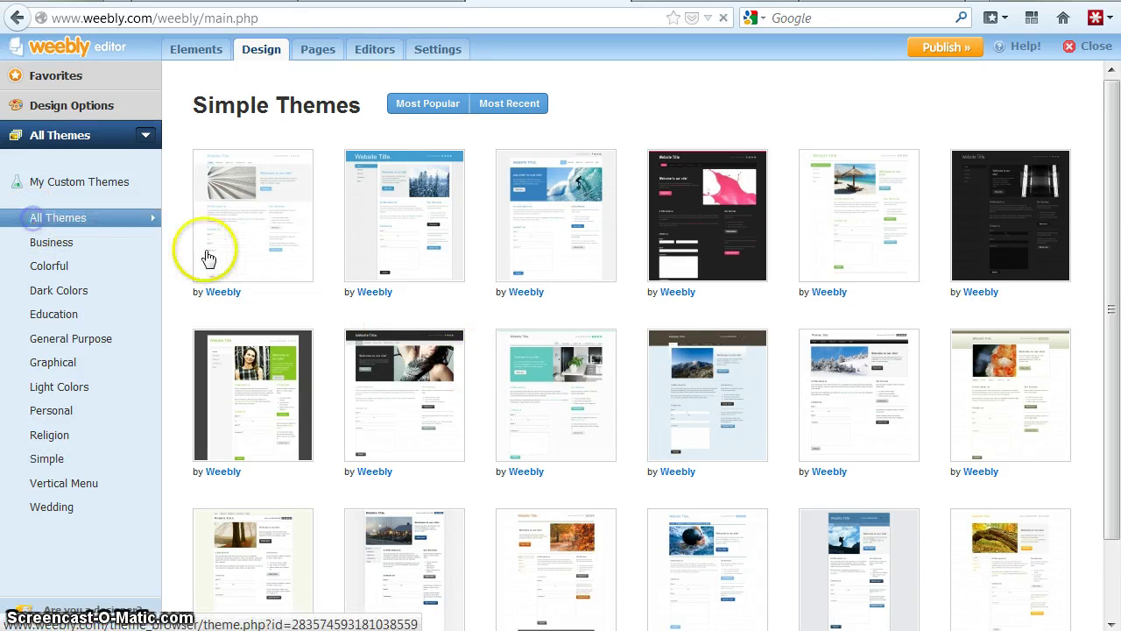
pyautogui.moveTo(376, 367)
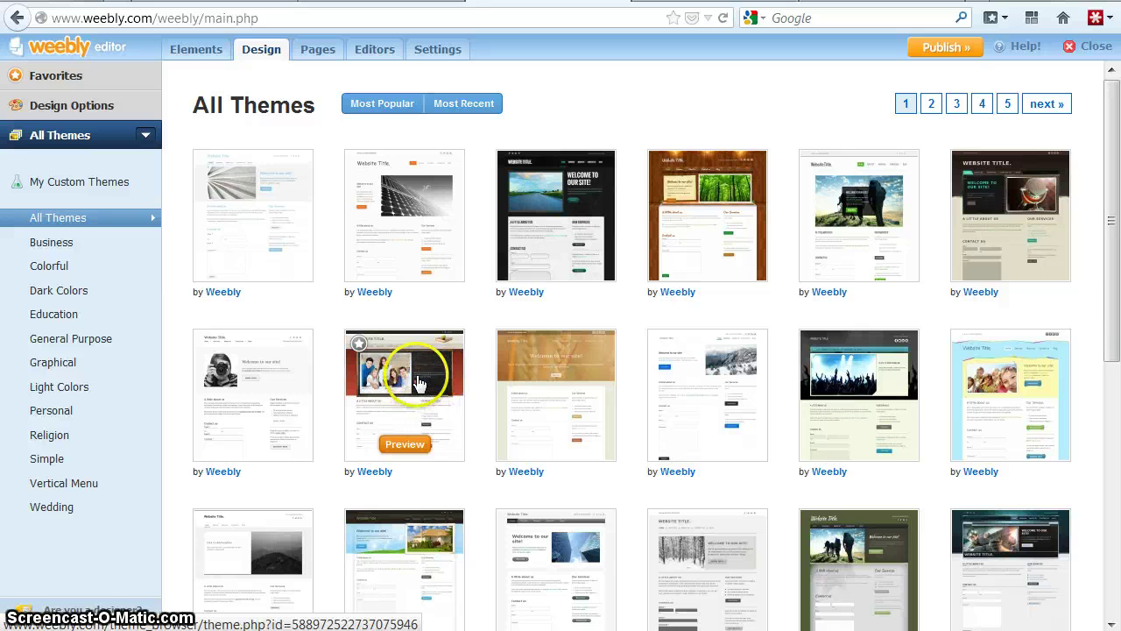
pyautogui.click(425, 368)
pyautogui.click(409, 344)
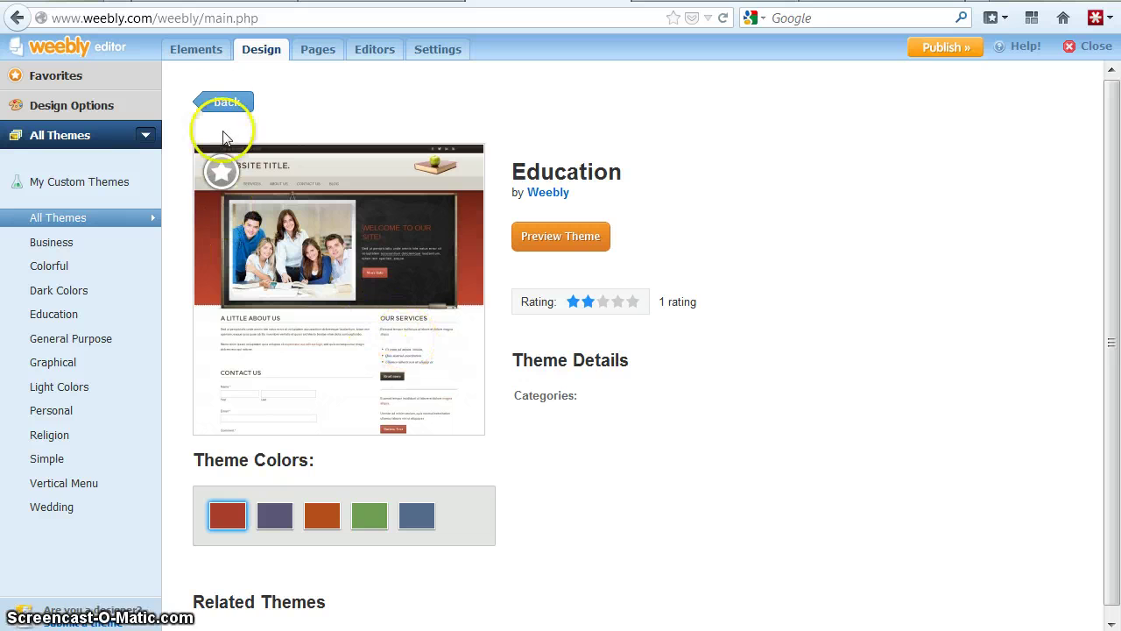
pyautogui.click(219, 104)
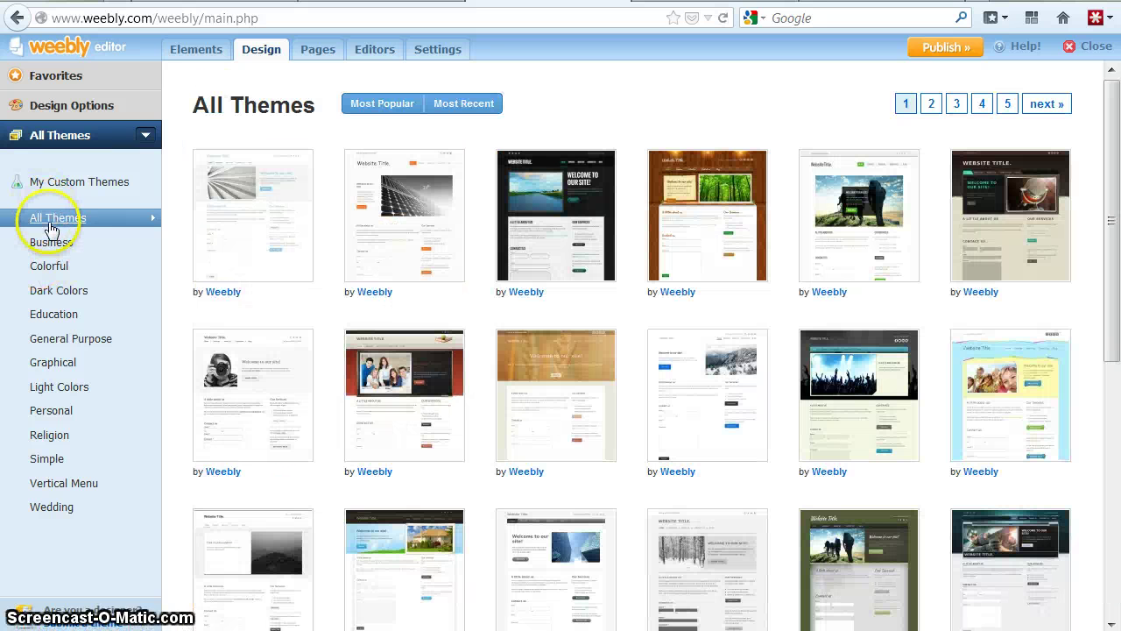
# - Browse the Simple, Graphical and Personal theme categories and preview the Justin5 theme
pyautogui.moveTo(501, 408)
pyautogui.scroll(-5, 501, 407)
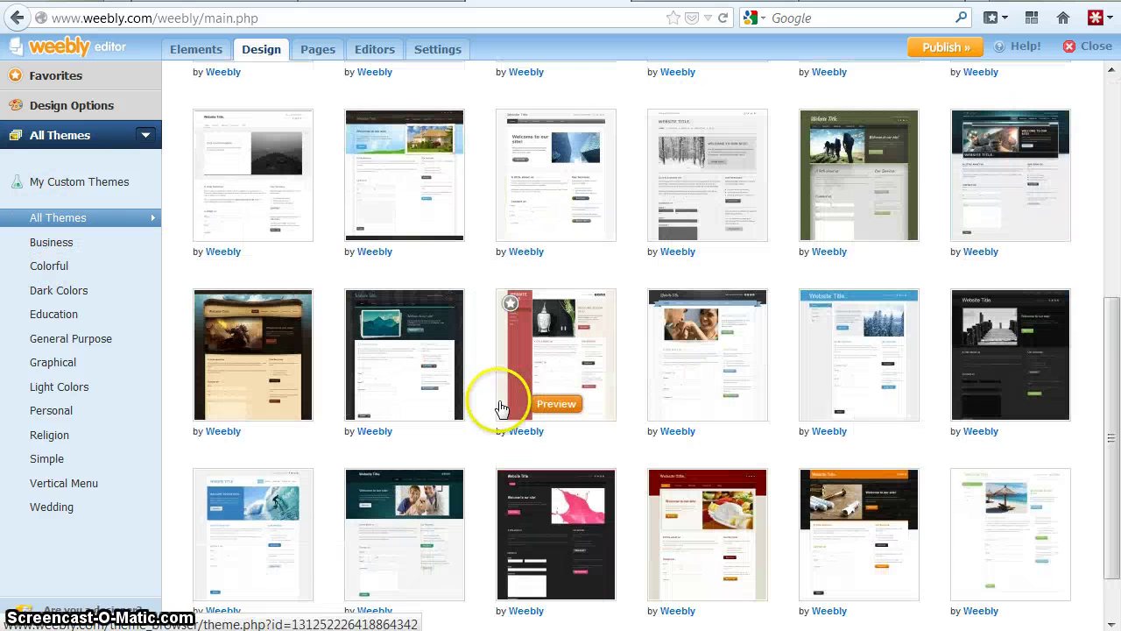
pyautogui.click(53, 462)
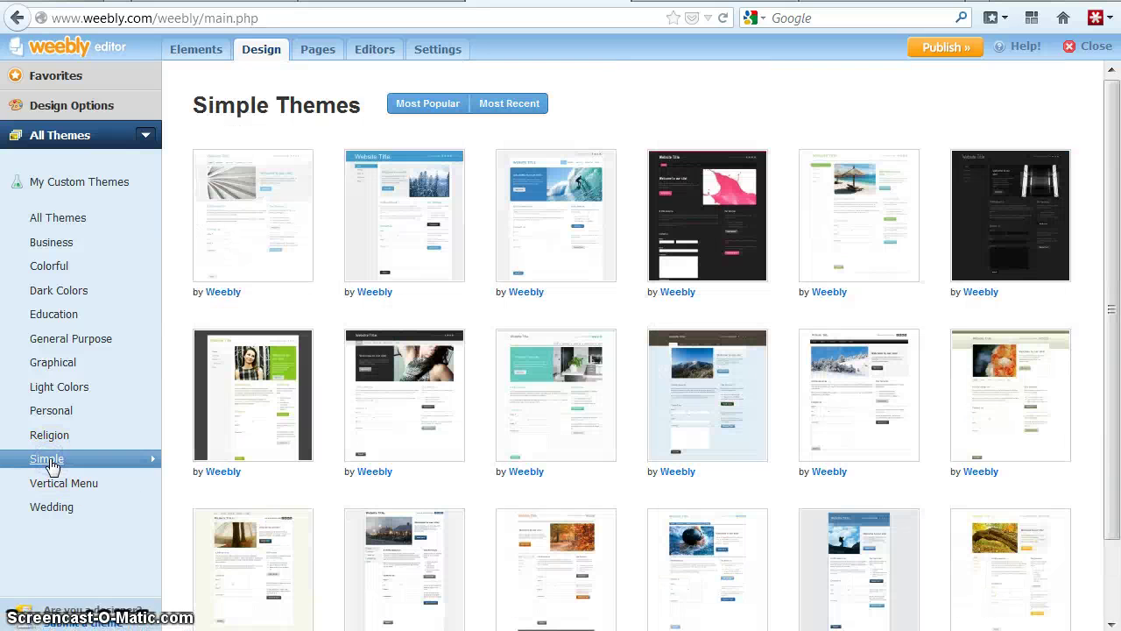
pyautogui.scroll(-2, 328, 455)
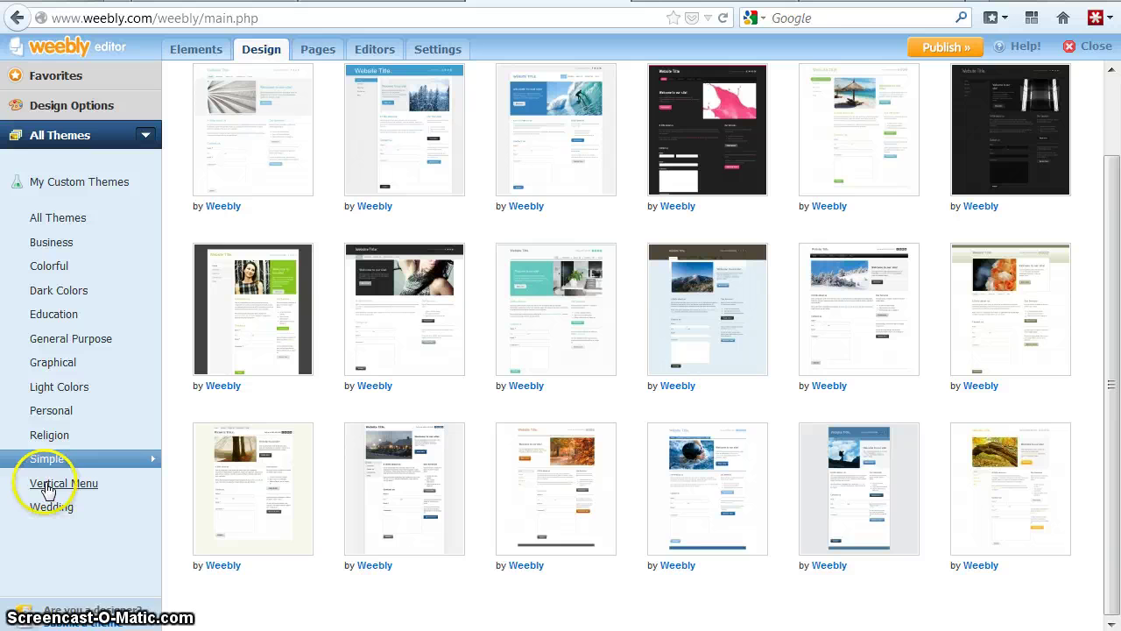
pyautogui.click(56, 366)
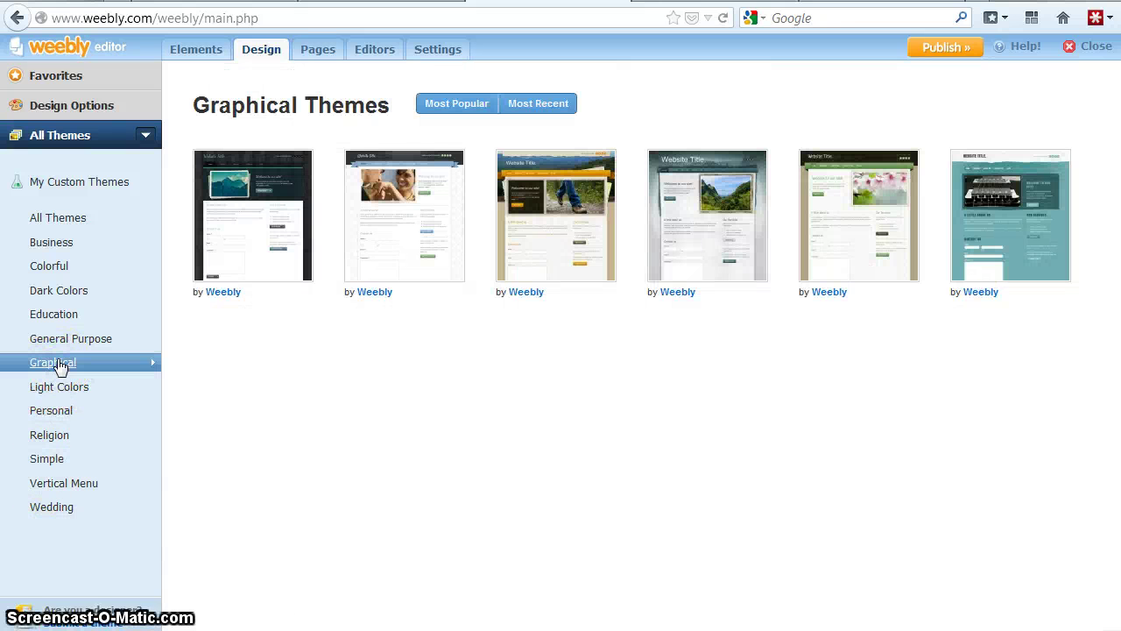
pyautogui.click(42, 412)
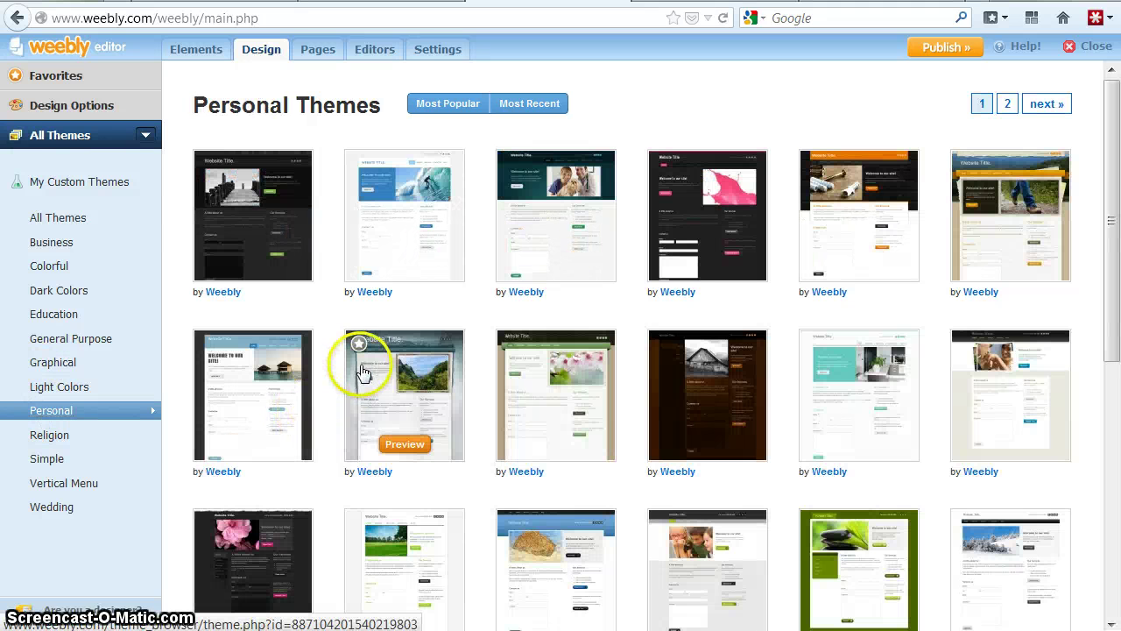
pyautogui.scroll(-3, 552, 404)
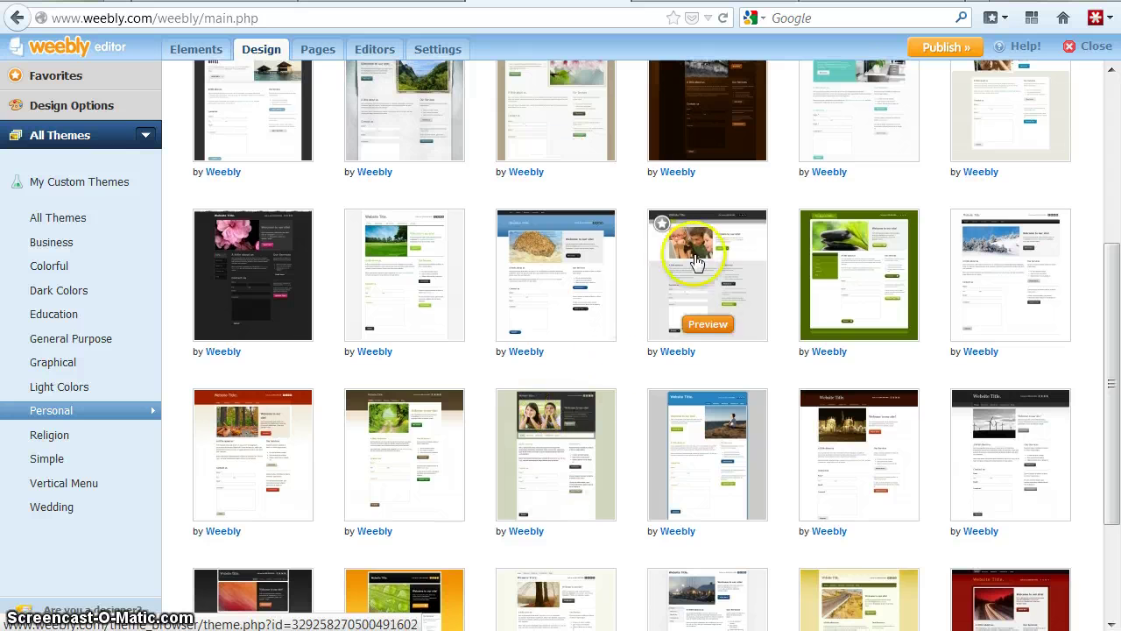
pyautogui.click(694, 322)
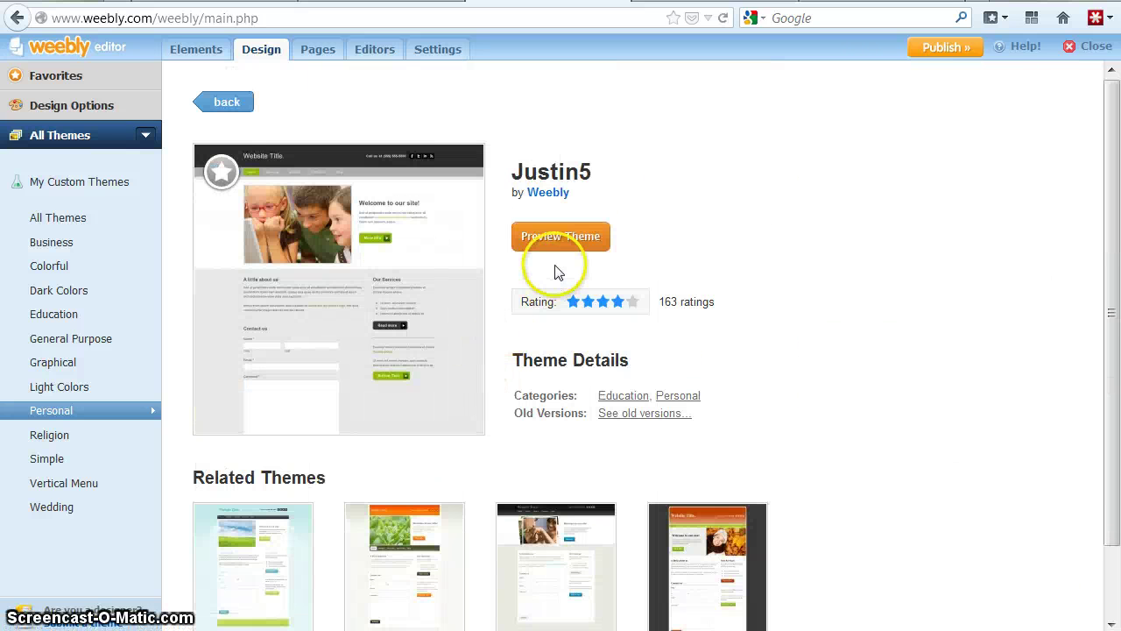
pyautogui.click(549, 238)
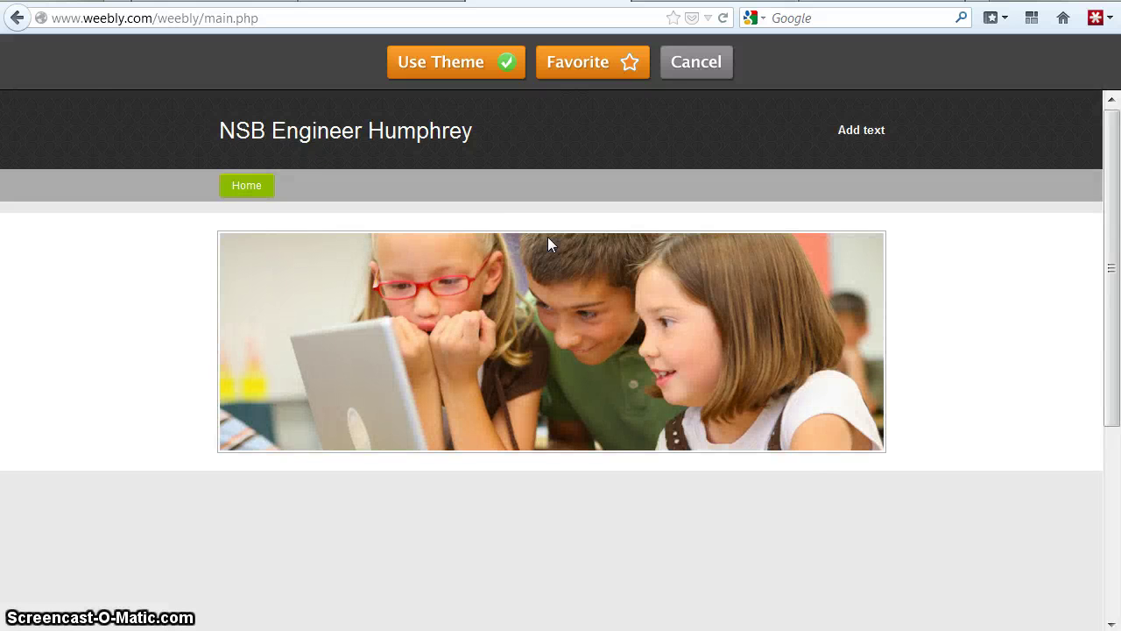
# - Apply the previewed Justin5 theme to the site
pyautogui.scroll(-3, 115, 381)
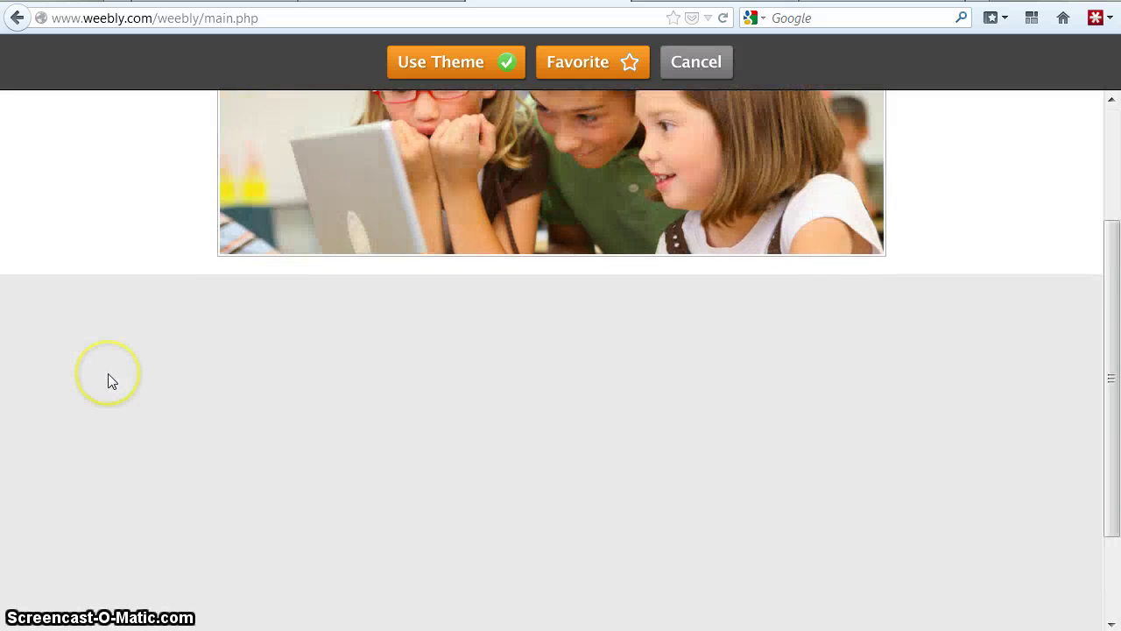
pyautogui.scroll(3, 123, 372)
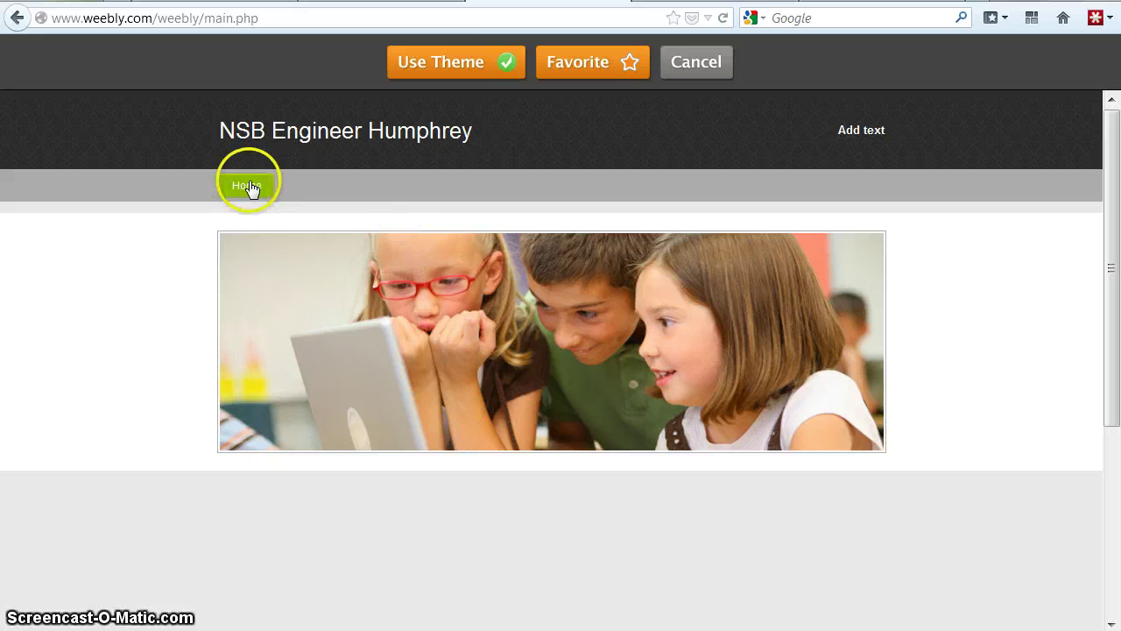
pyautogui.click(470, 64)
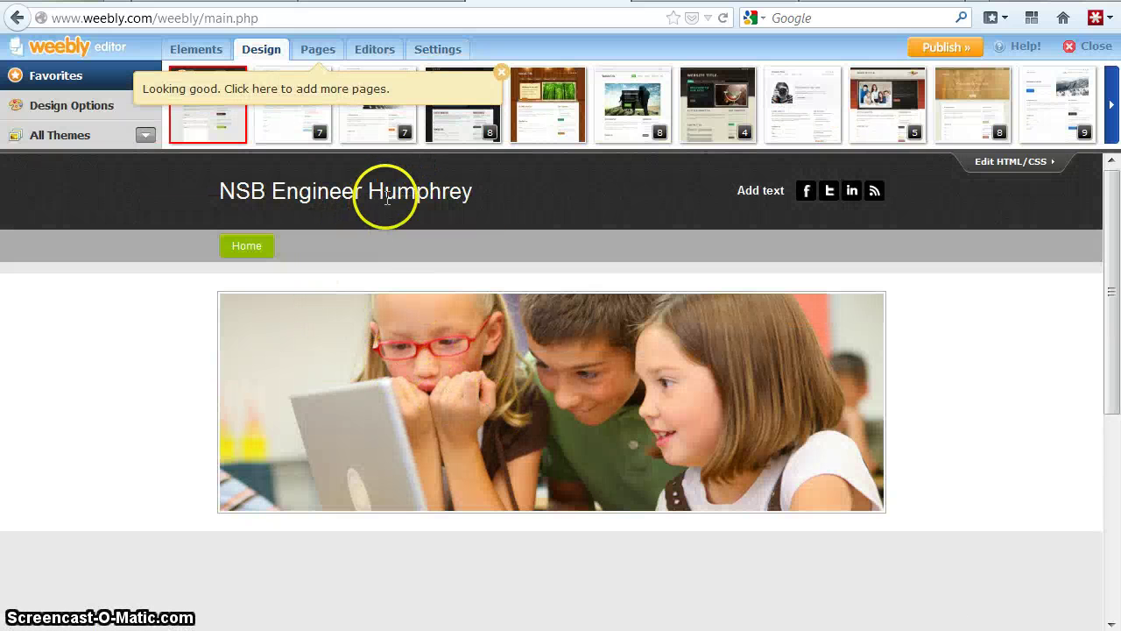
# - Open the children-at-laptop header photo in the imageperfect editor
pyautogui.moveTo(388, 188)
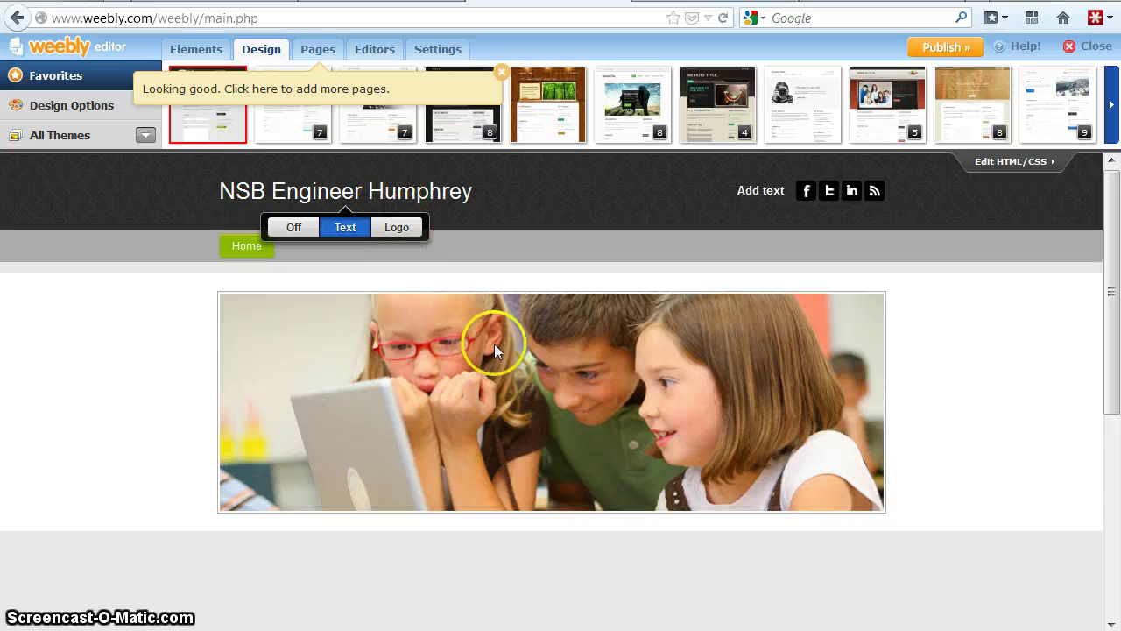
pyautogui.moveTo(788, 329)
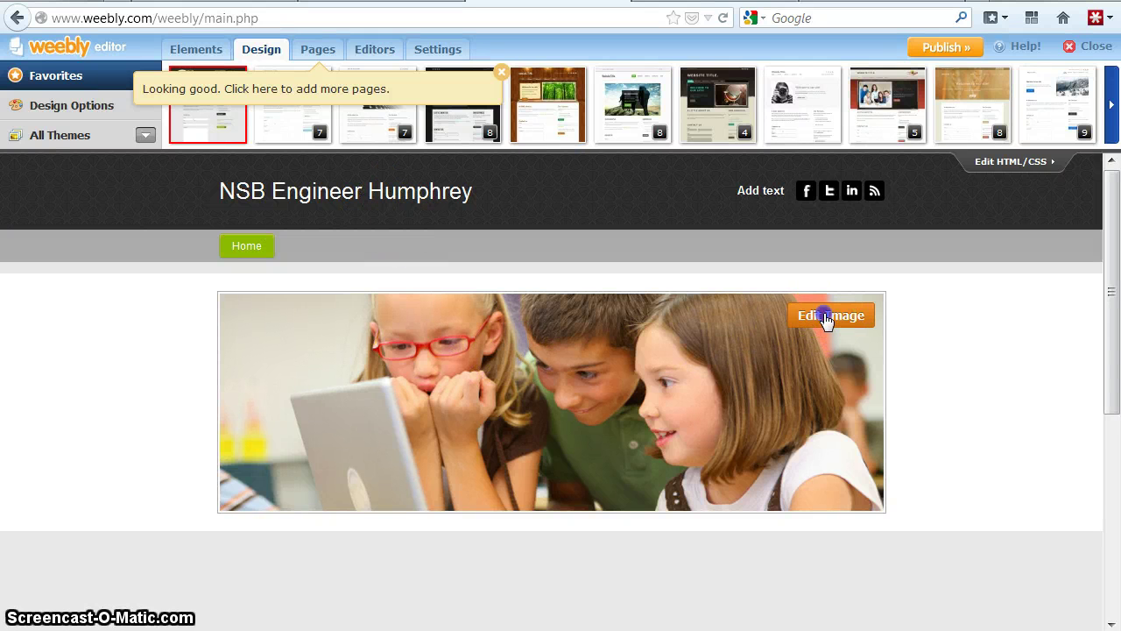
pyautogui.click(826, 316)
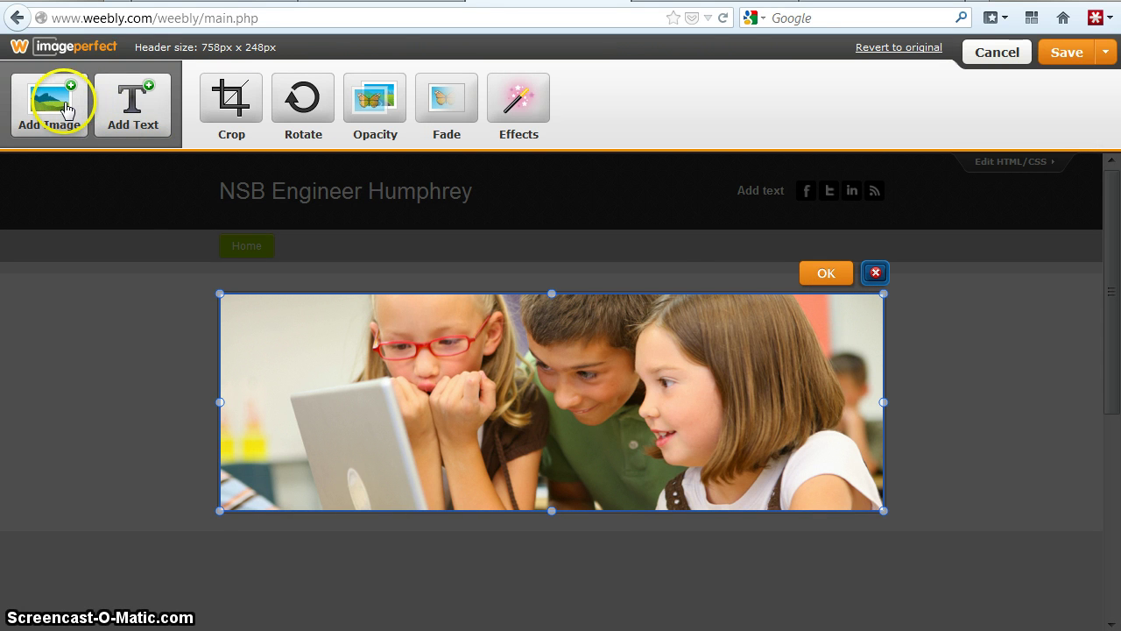
# - Remove the current header photo and upload the Eng. acad logo picture instead
pyautogui.click(876, 273)
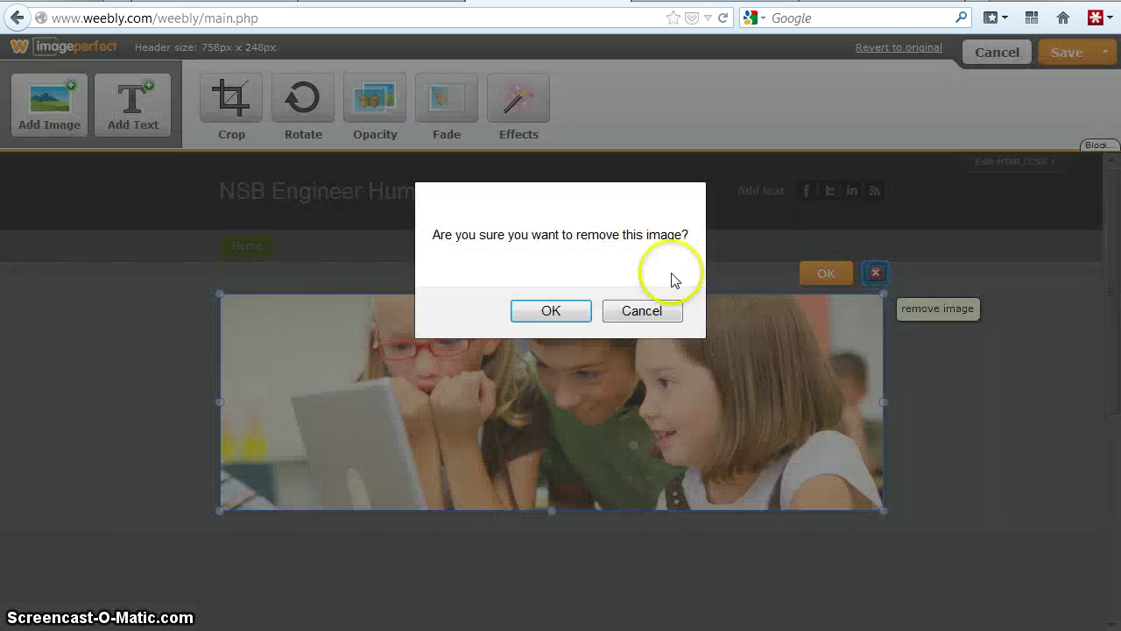
pyautogui.click(551, 310)
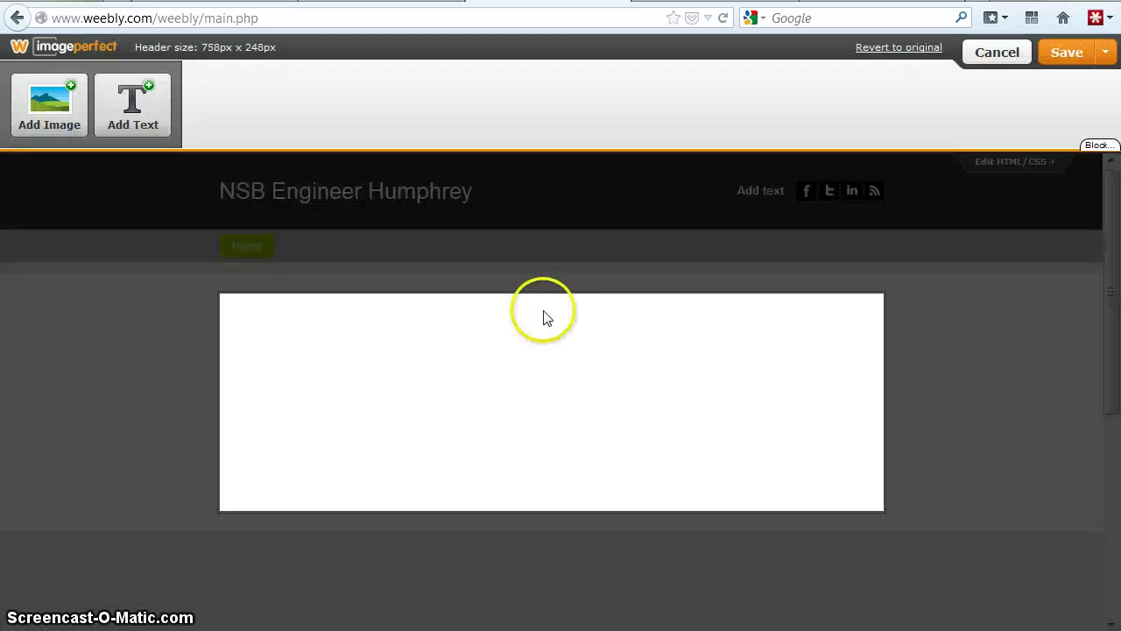
pyautogui.click(65, 107)
pyautogui.click(489, 290)
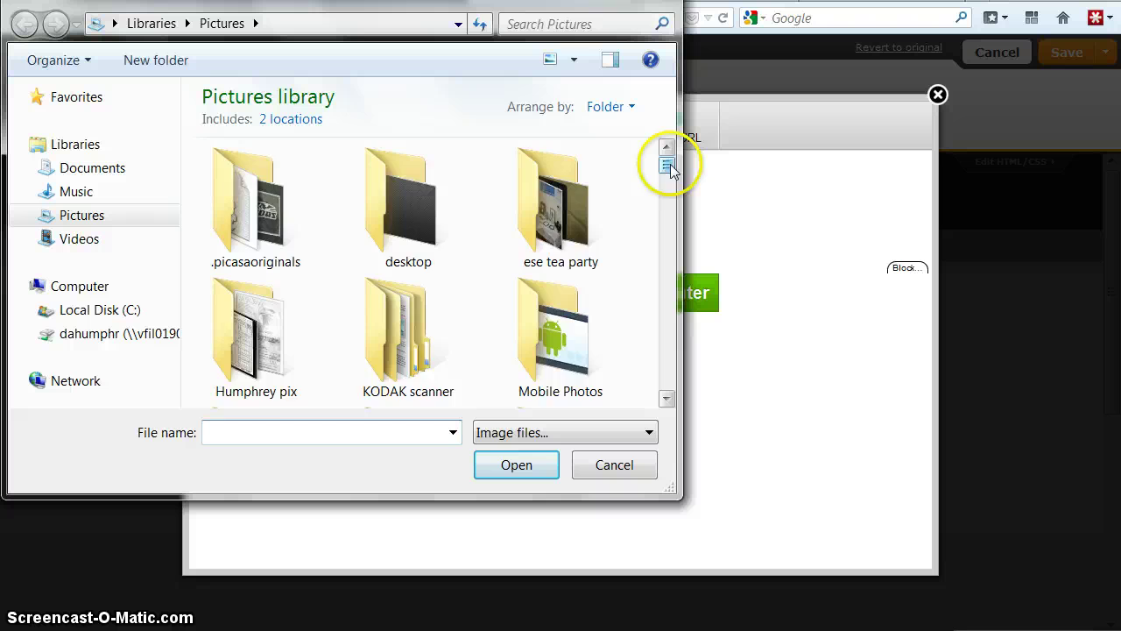
pyautogui.moveTo(668, 158); pyautogui.dragTo(631, 291)
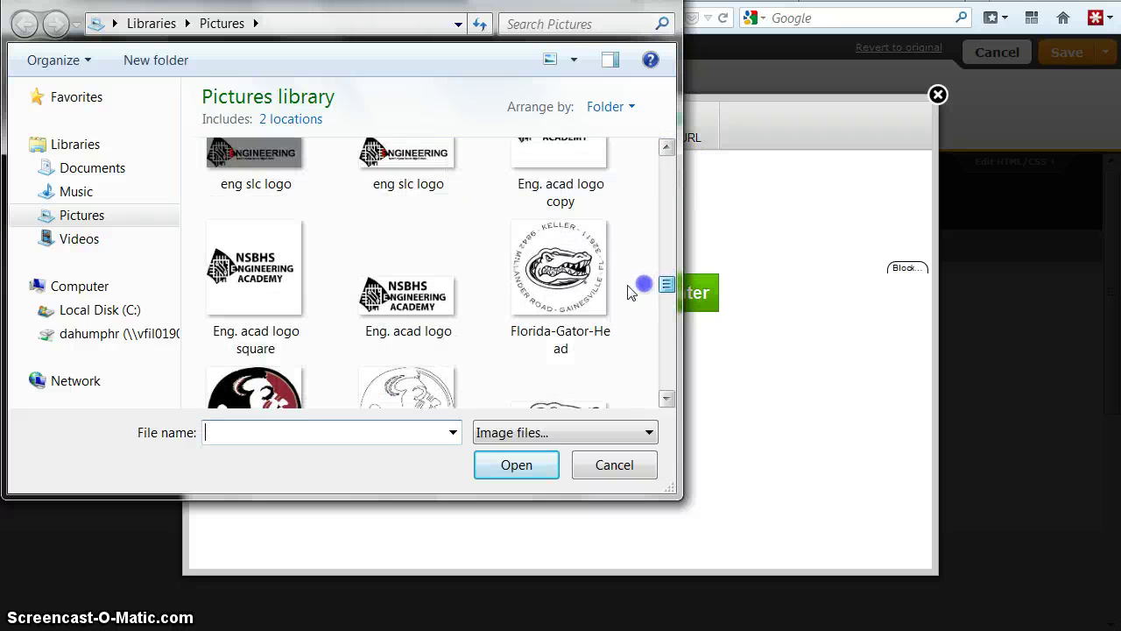
pyautogui.click(419, 289)
pyautogui.doubleClick(418, 289)
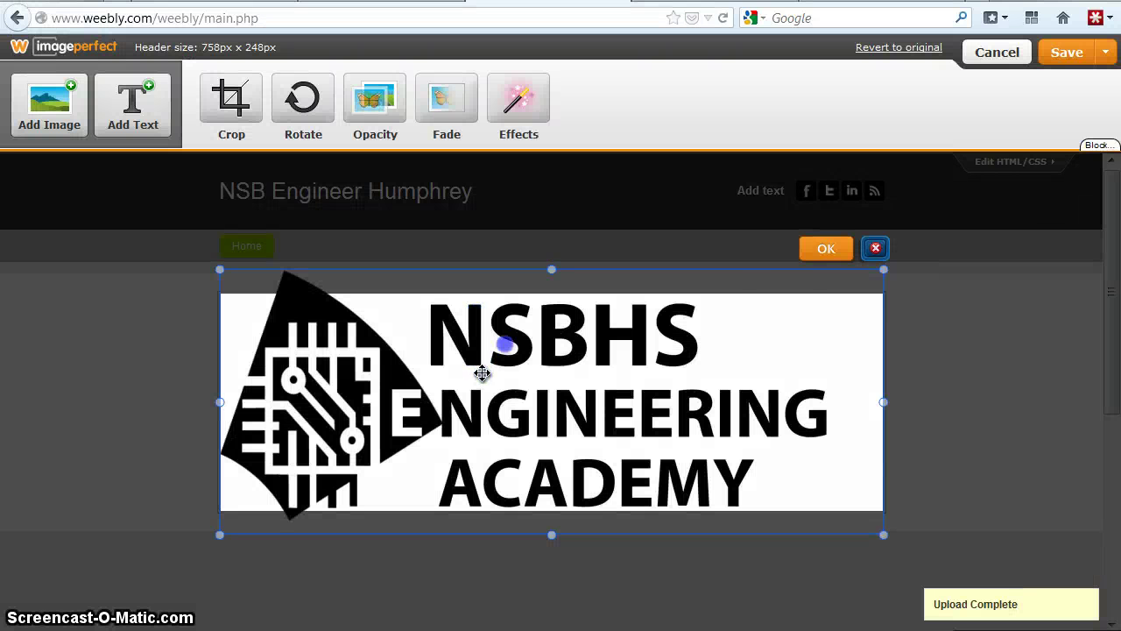
# - Shrink and reposition the logo to fit the header, then save it as the default header
pyautogui.click(881, 277)
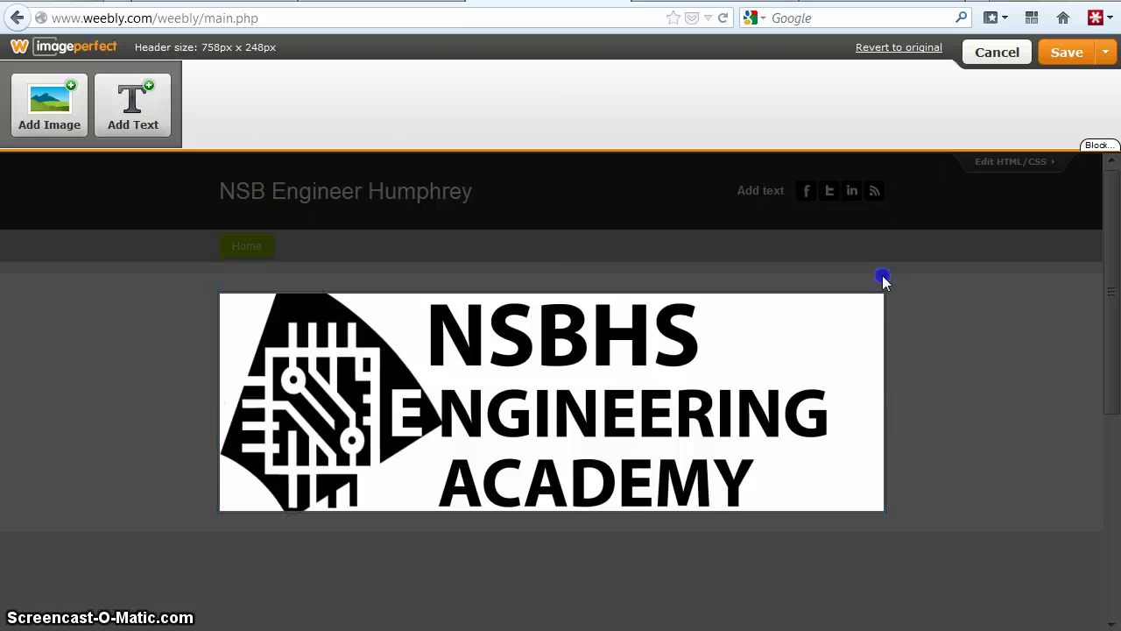
pyautogui.click(848, 306)
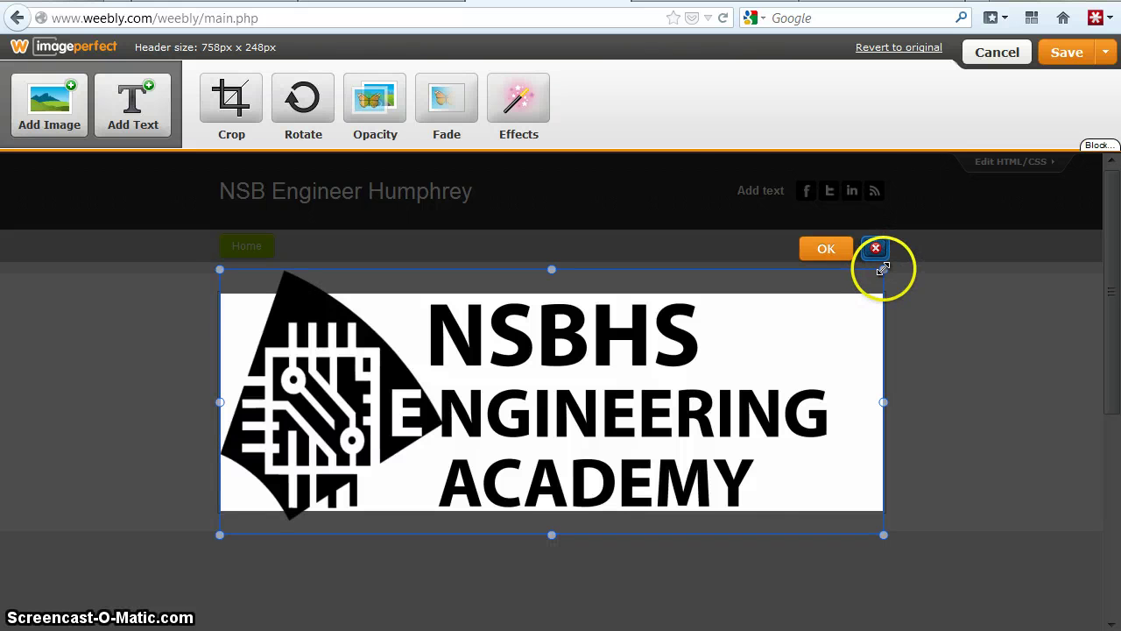
pyautogui.moveTo(884, 270); pyautogui.dragTo(857, 304)
pyautogui.moveTo(551, 401); pyautogui.dragTo(591, 388)
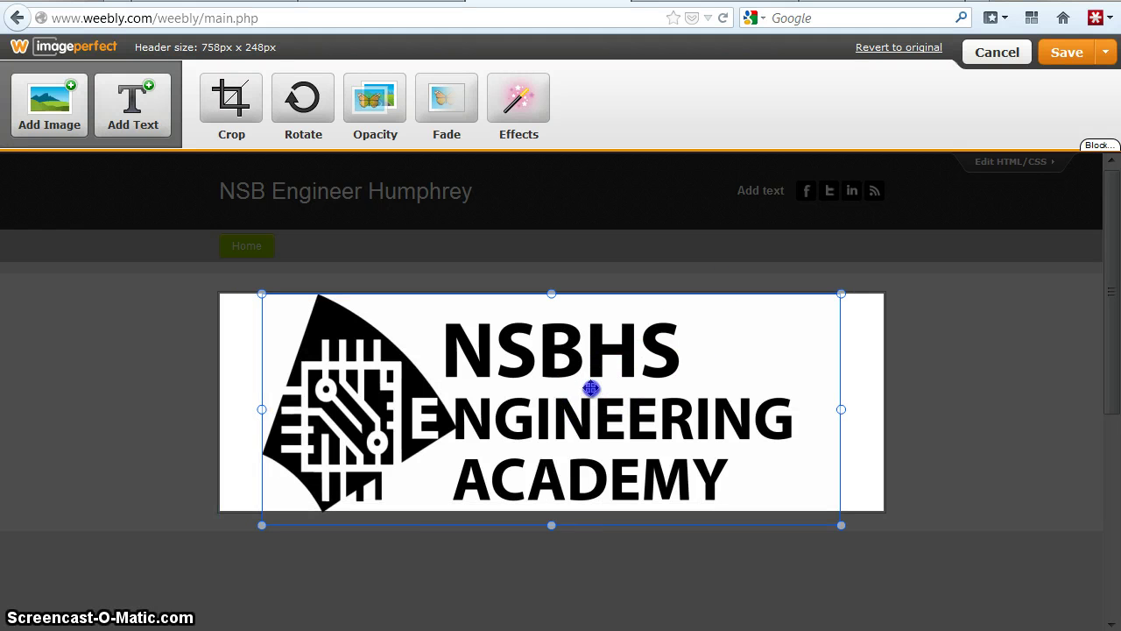
pyautogui.click(786, 271)
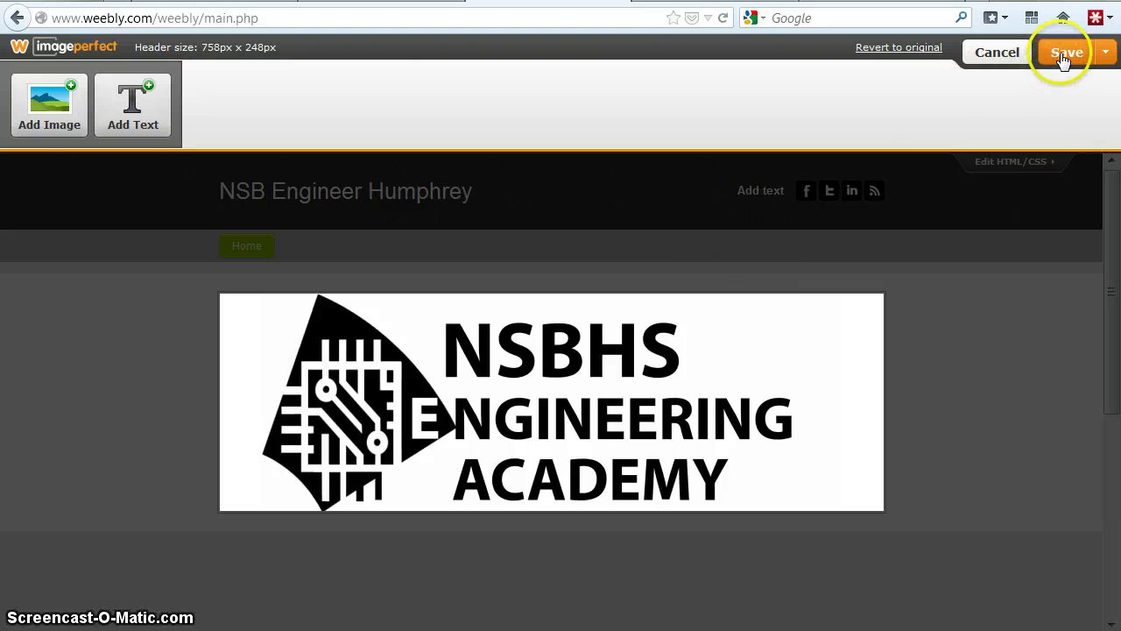
pyautogui.click(1105, 57)
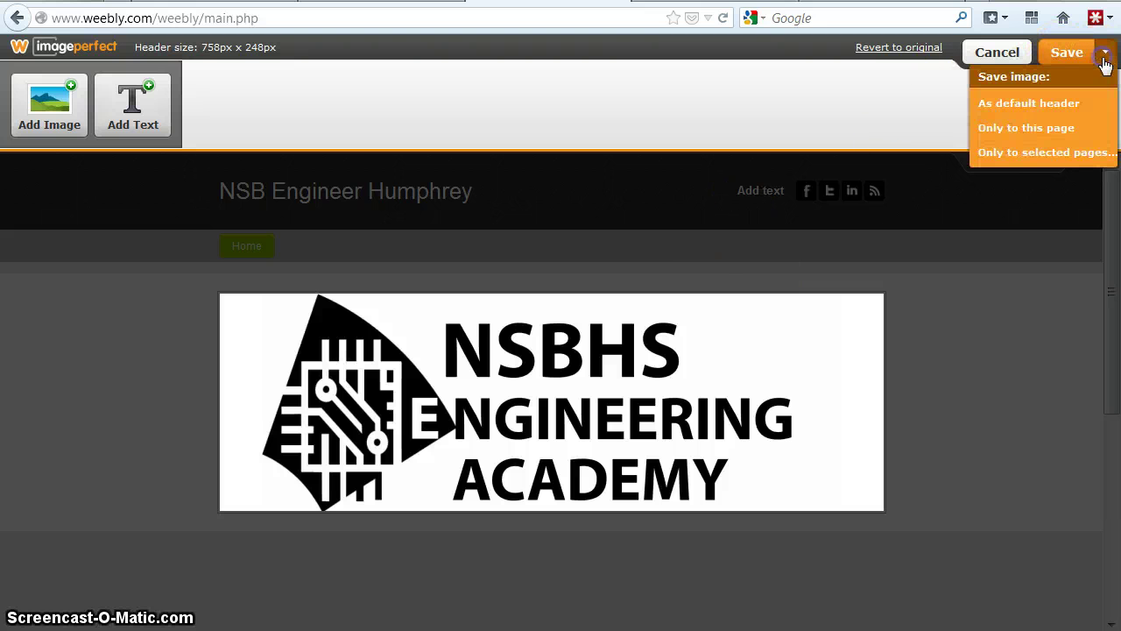
pyautogui.click(1007, 106)
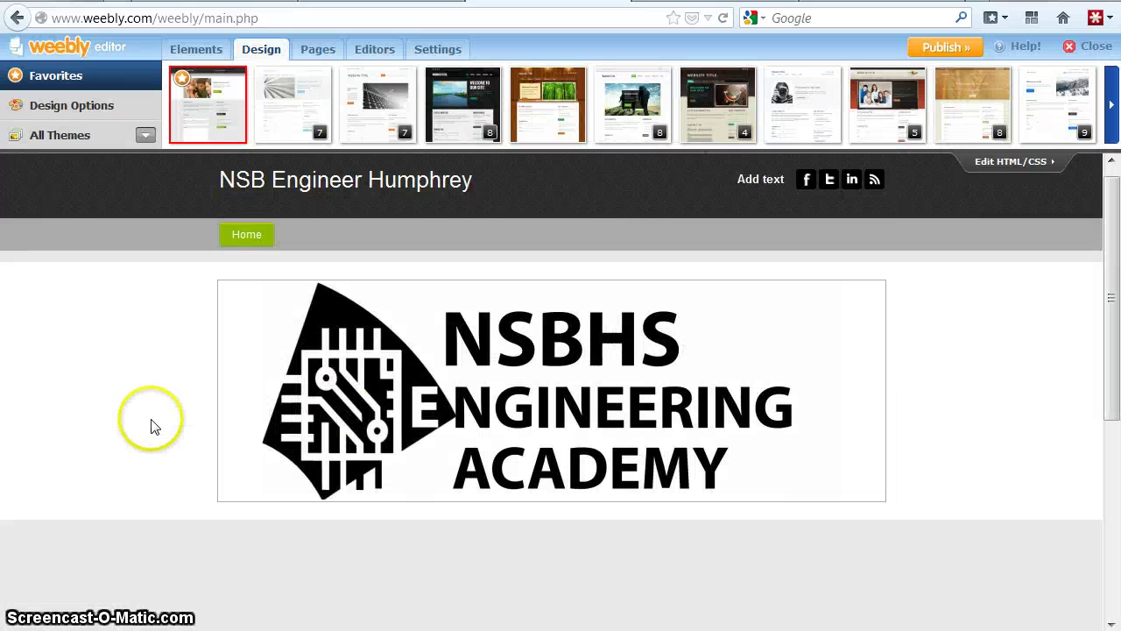
# - Show the Elements catalogue of paragraphs, pictures and titles in the editor
pyautogui.scroll(-1, 150, 426)
pyautogui.scroll(1, 144, 438)
pyautogui.scroll(-3, 144, 440)
pyautogui.scroll(1, 144, 441)
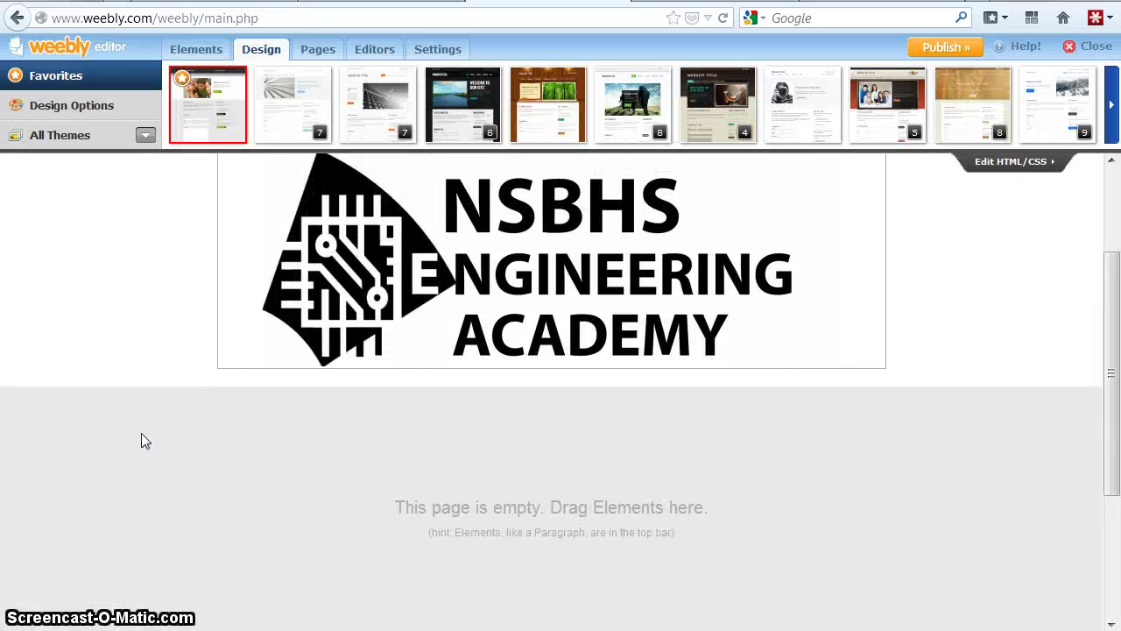
pyautogui.scroll(3, 141, 433)
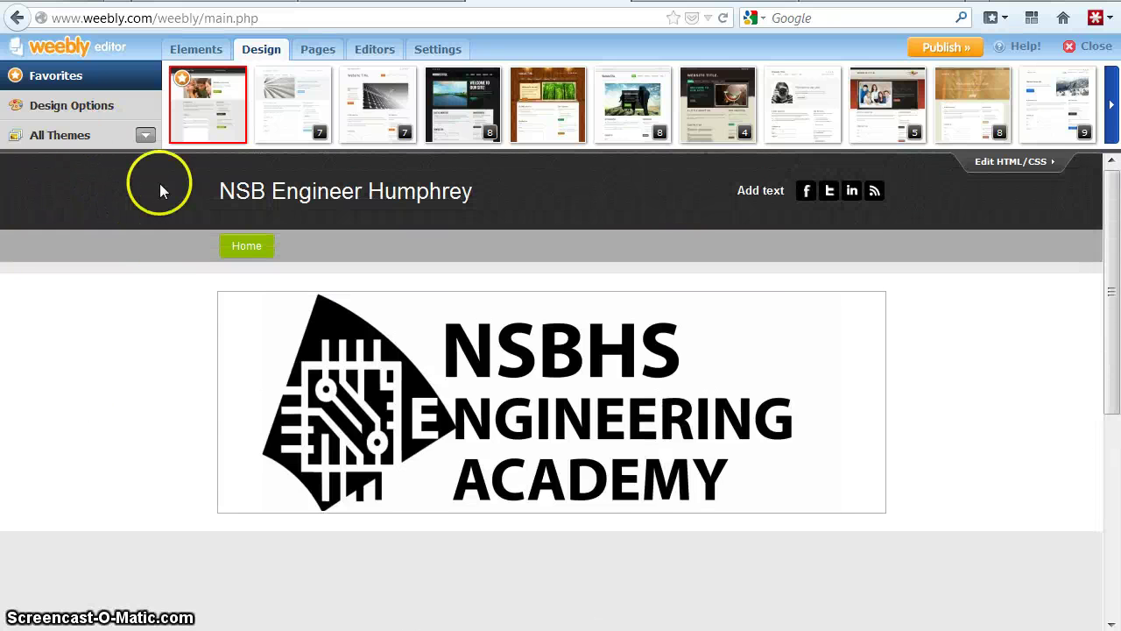
pyautogui.click(192, 53)
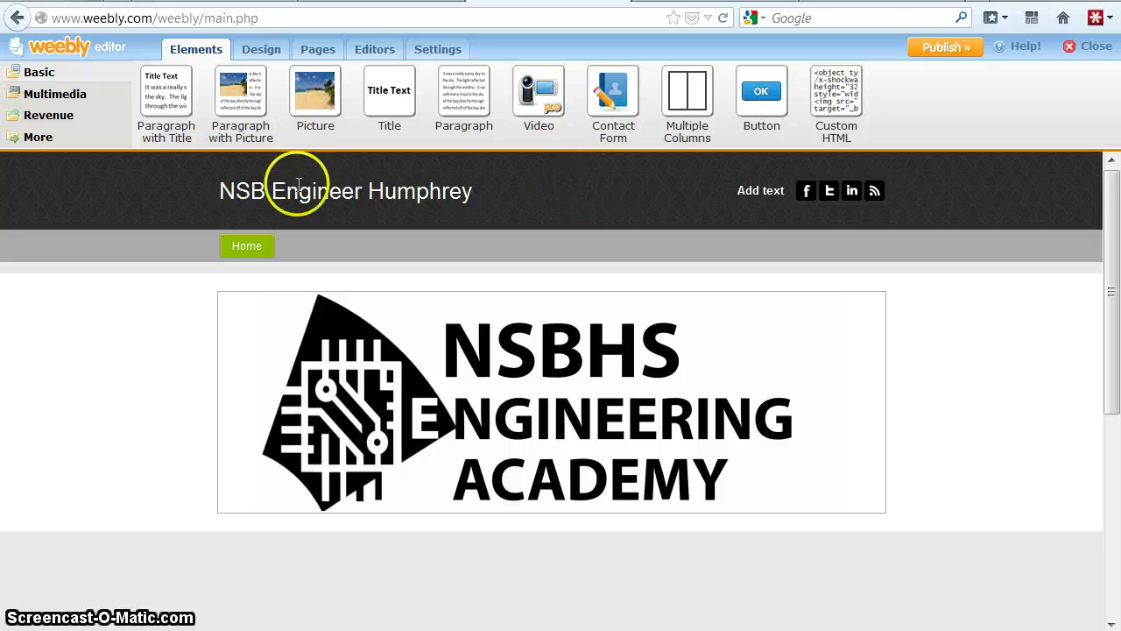
# - Add a page named 'Intro to Engineering Design' and start editing it
pyautogui.click(333, 53)
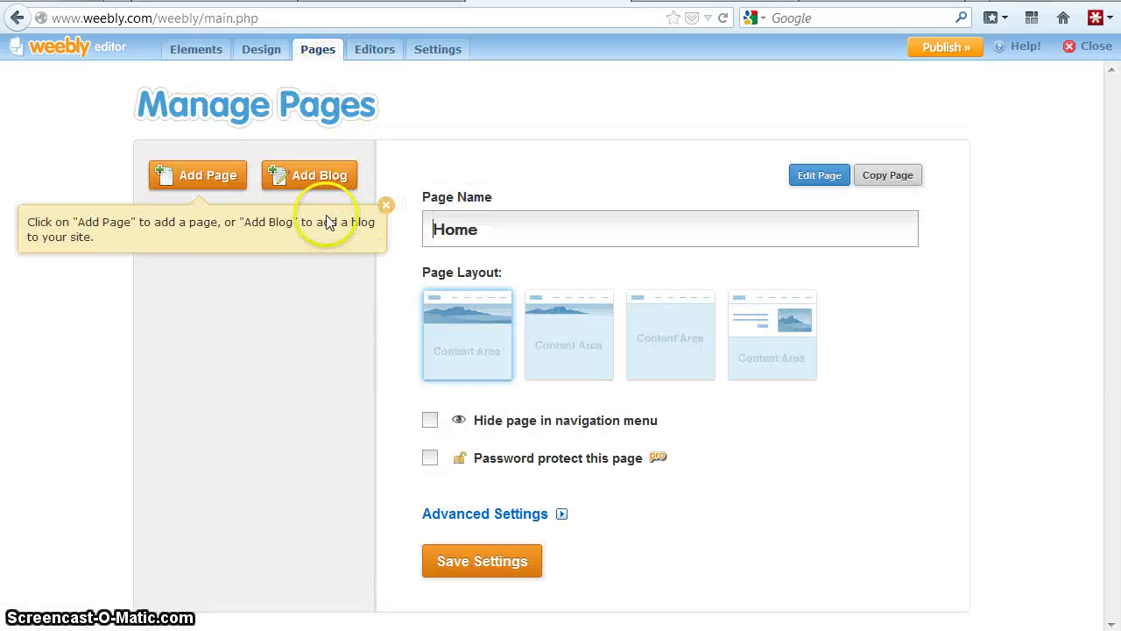
pyautogui.click(219, 179)
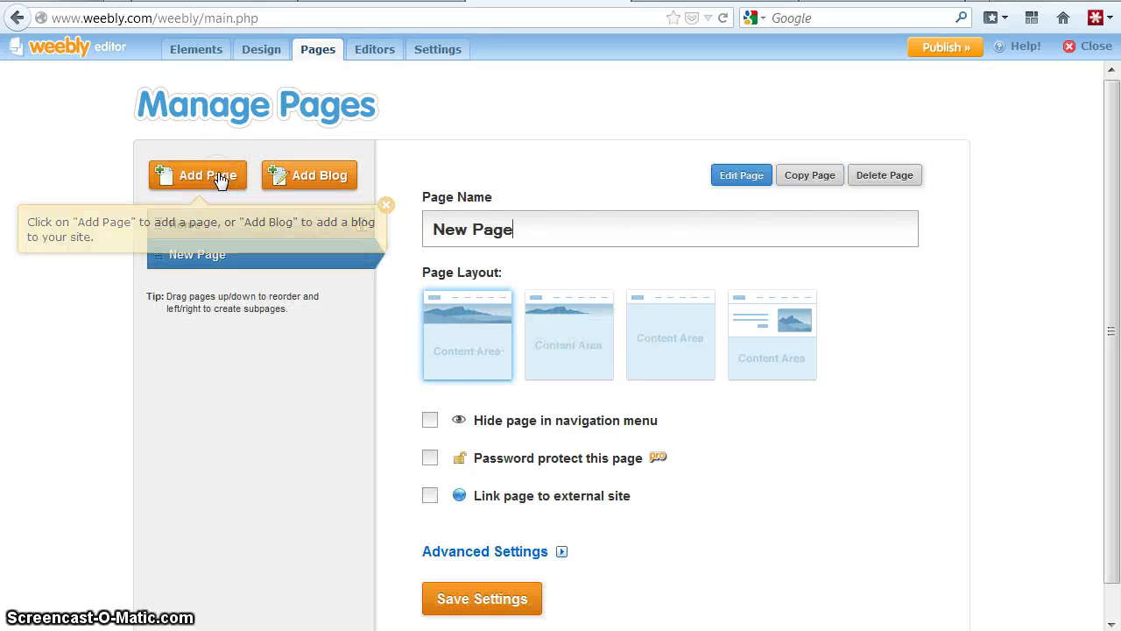
pyautogui.moveTo(522, 232); pyautogui.dragTo(388, 230)
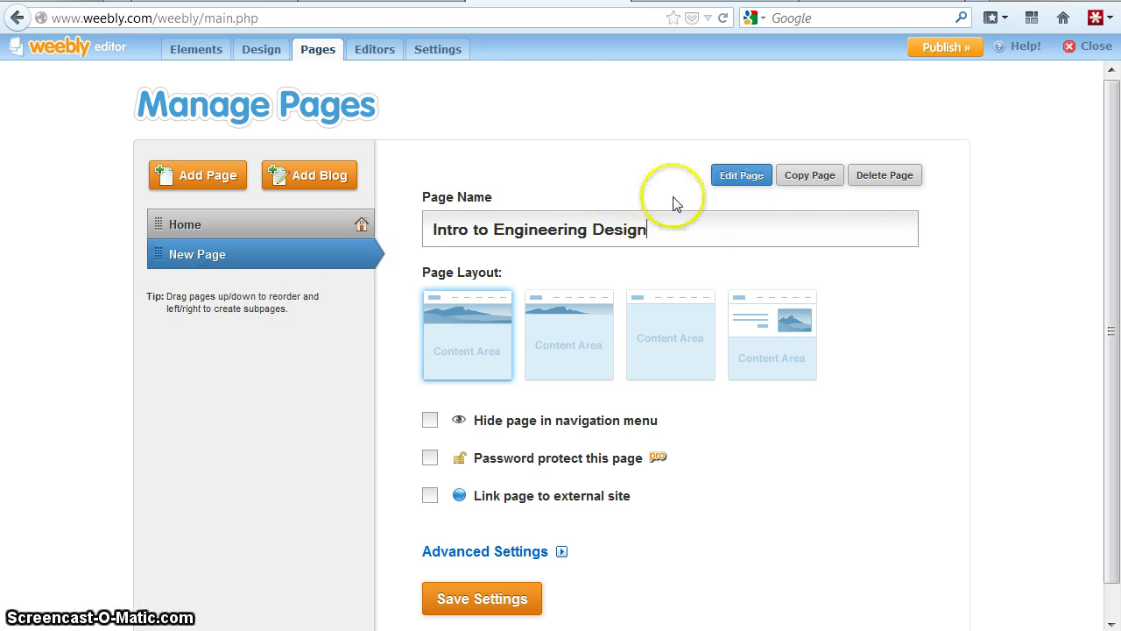
pyautogui.click(738, 176)
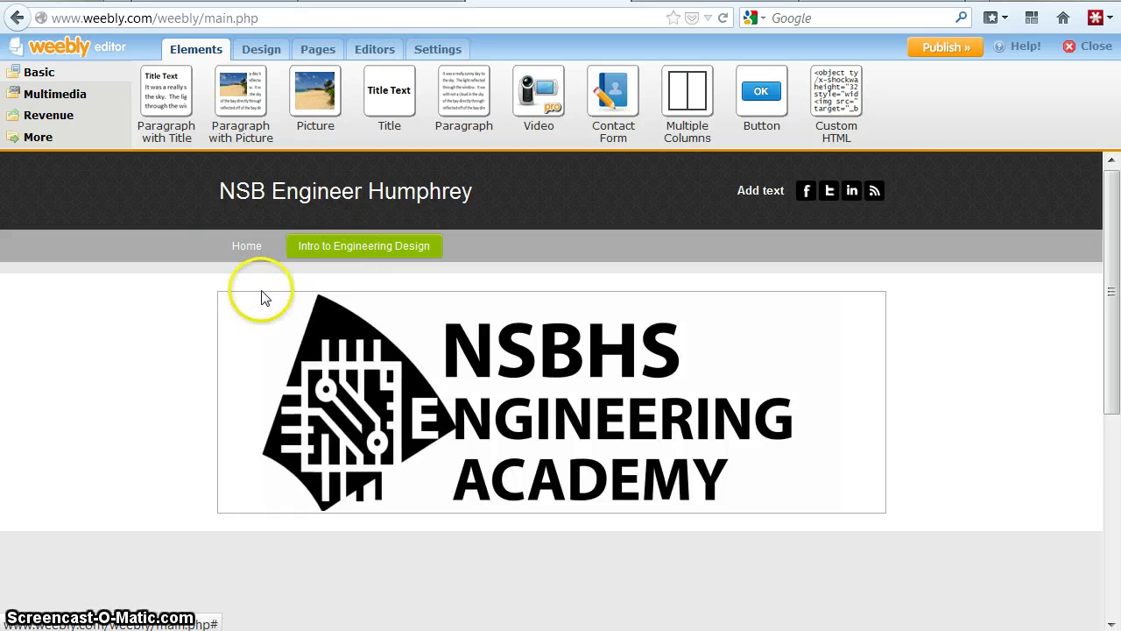
# - Place a Custom HTML element on the empty Intro to Engineering Design page
pyautogui.scroll(-1, 134, 317)
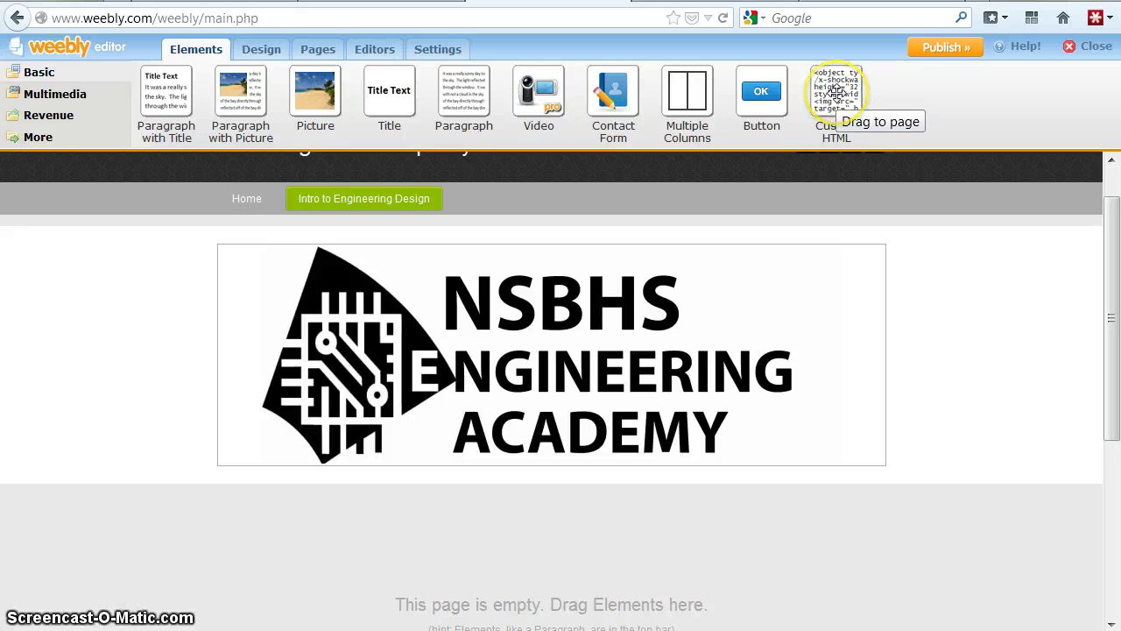
pyautogui.moveTo(837, 94); pyautogui.dragTo(571, 550)
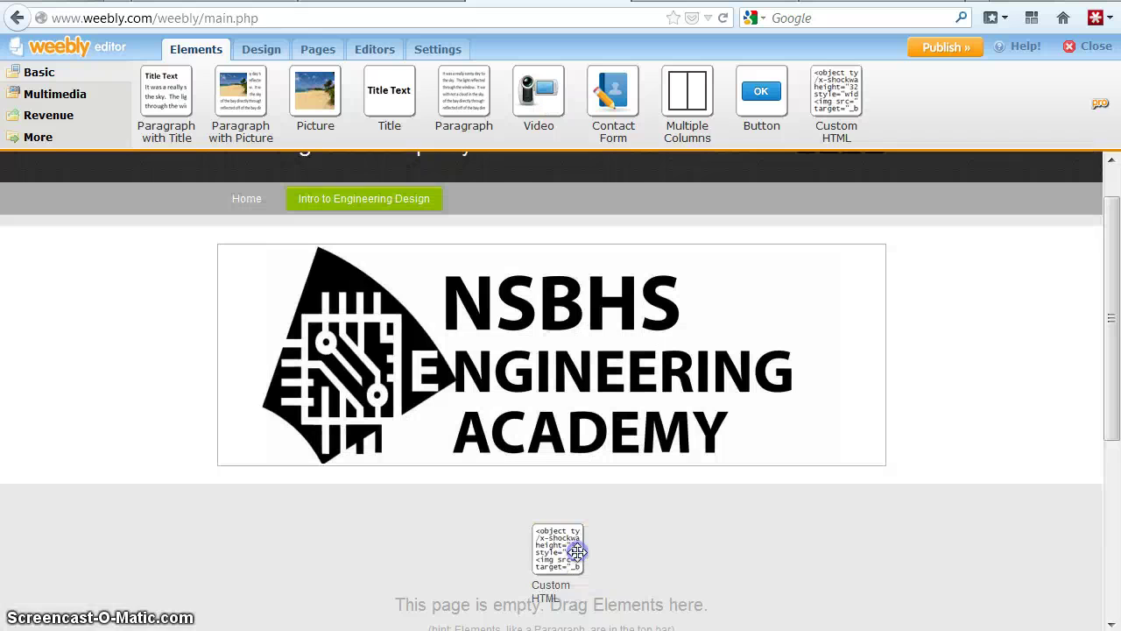
pyautogui.scroll(-1, 106, 493)
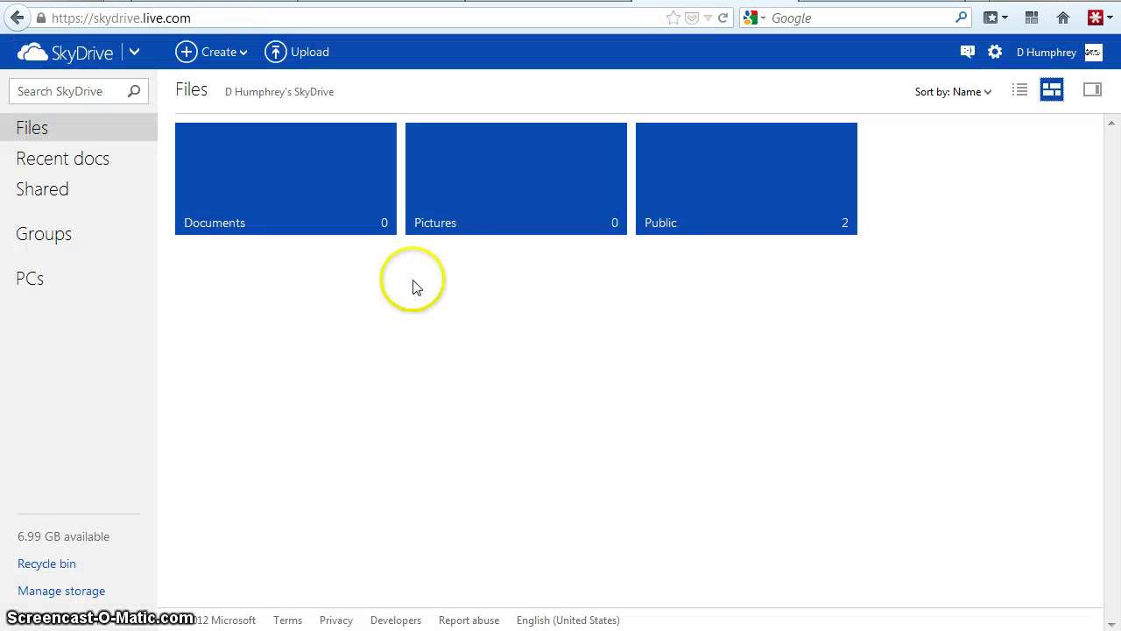
# - Generate and copy the HTML embed code for 'puzzle cube portfolio' from SkyDrive's Public folder
pyautogui.click(738, 195)
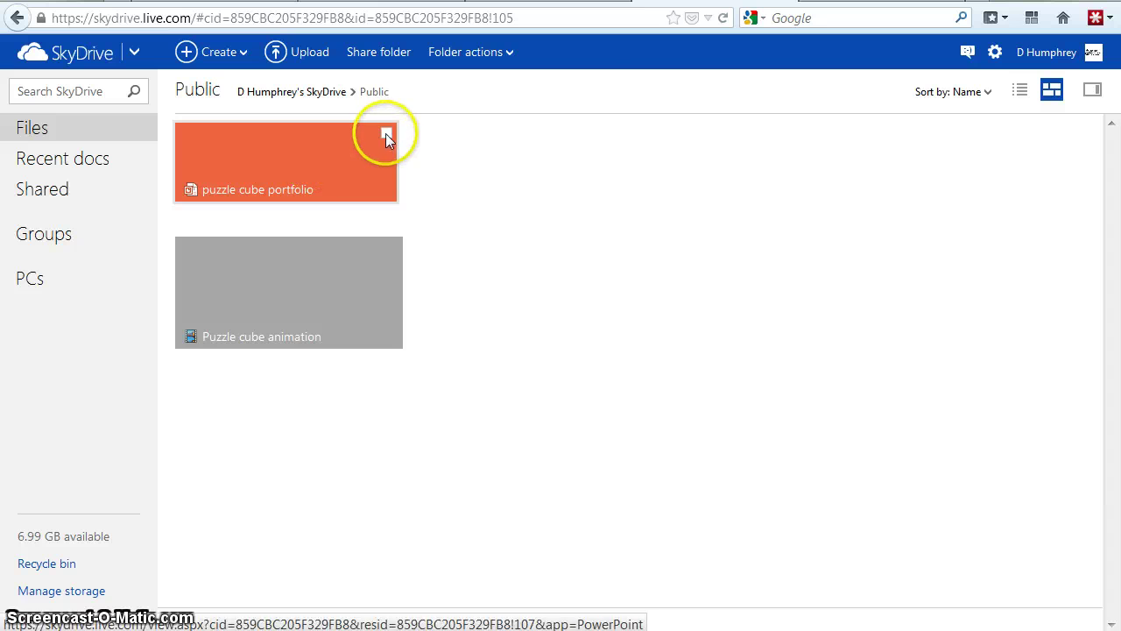
pyautogui.click(386, 135)
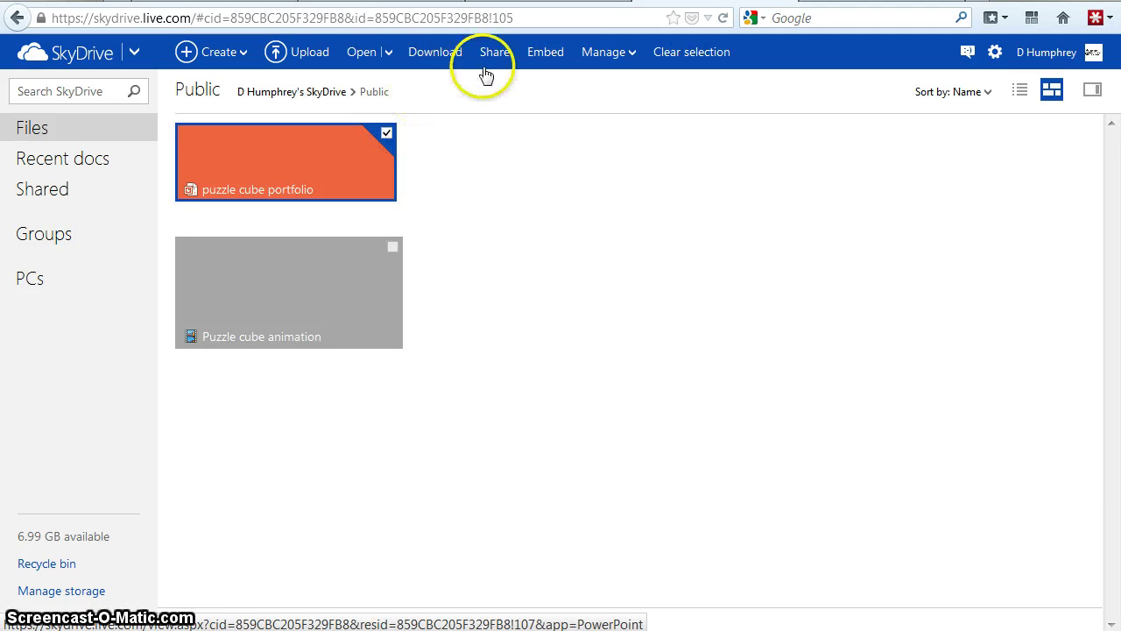
pyautogui.click(548, 53)
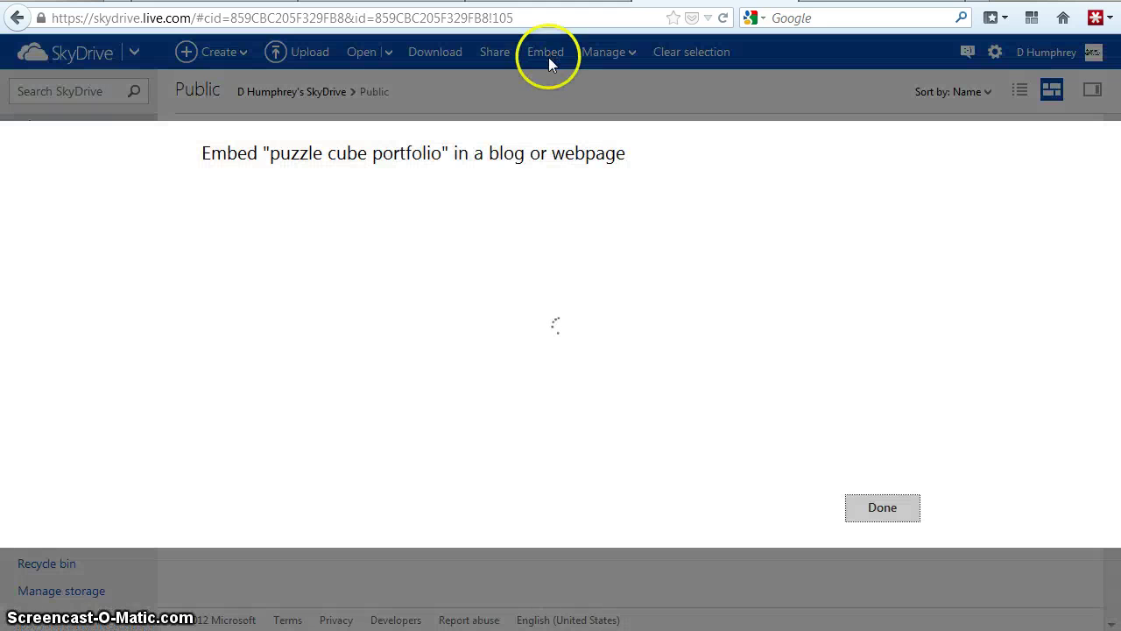
pyautogui.click(601, 229)
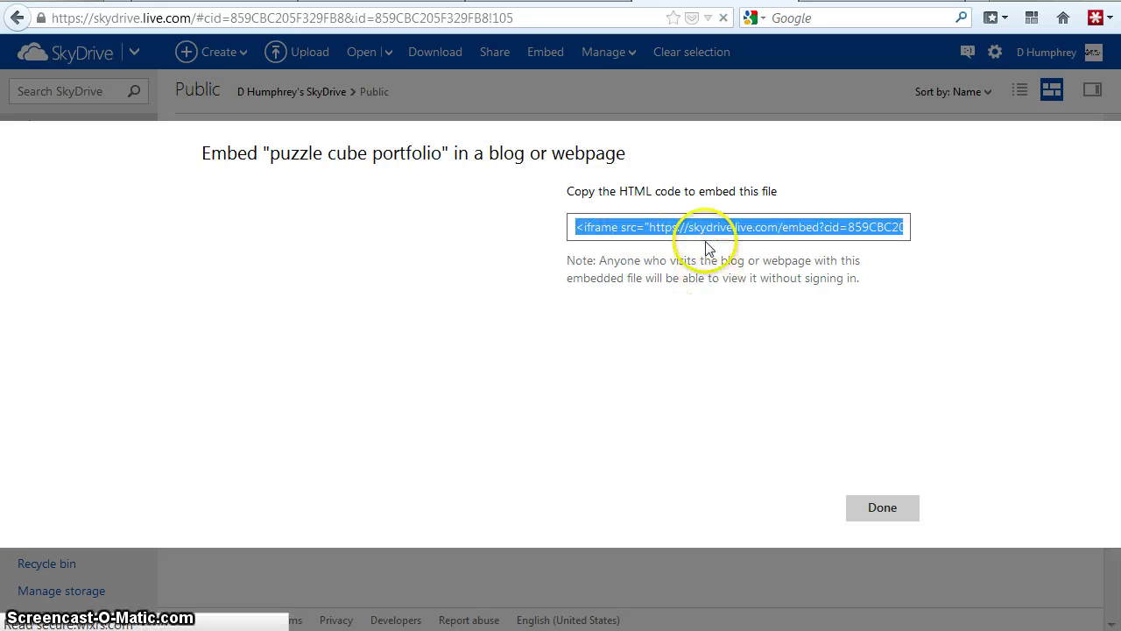
pyautogui.rightClick(705, 230)
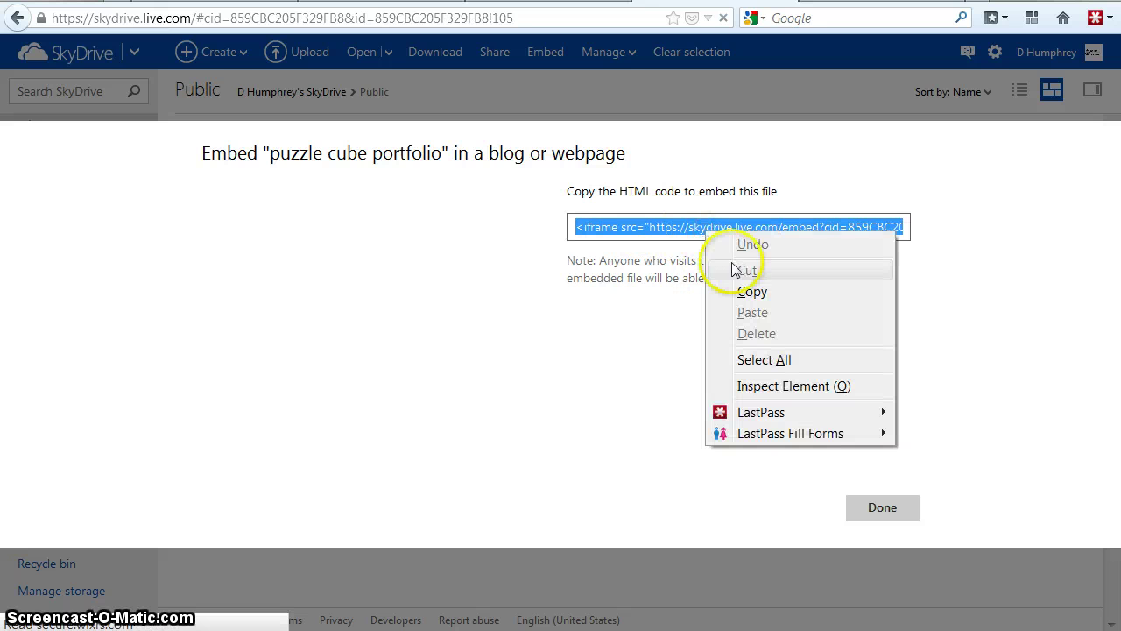
pyautogui.click(743, 290)
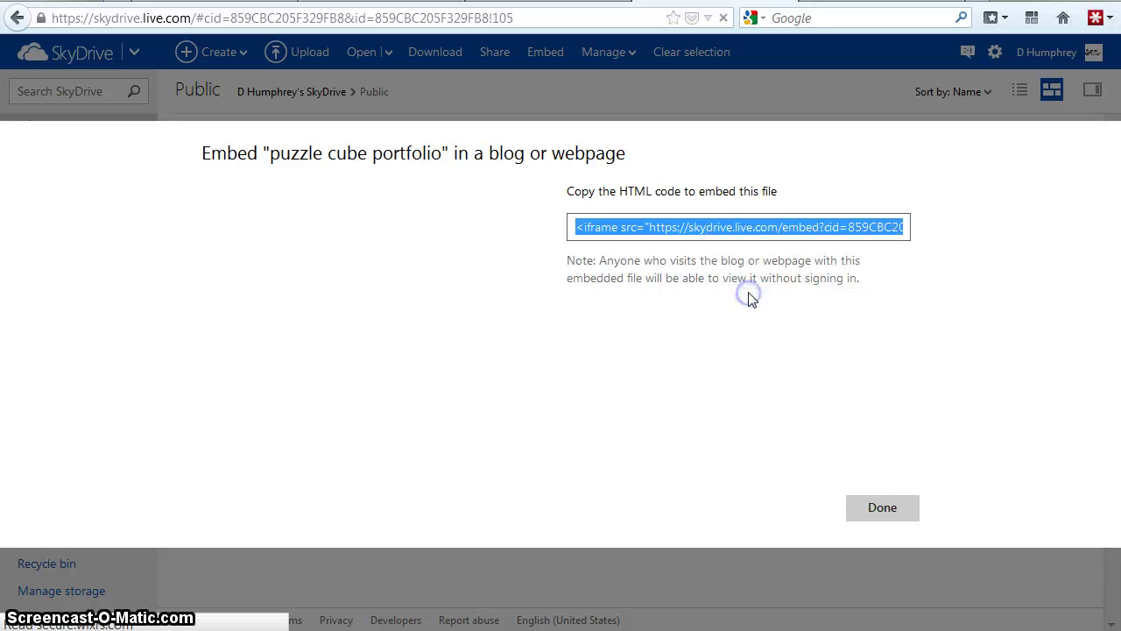
pyautogui.click(882, 509)
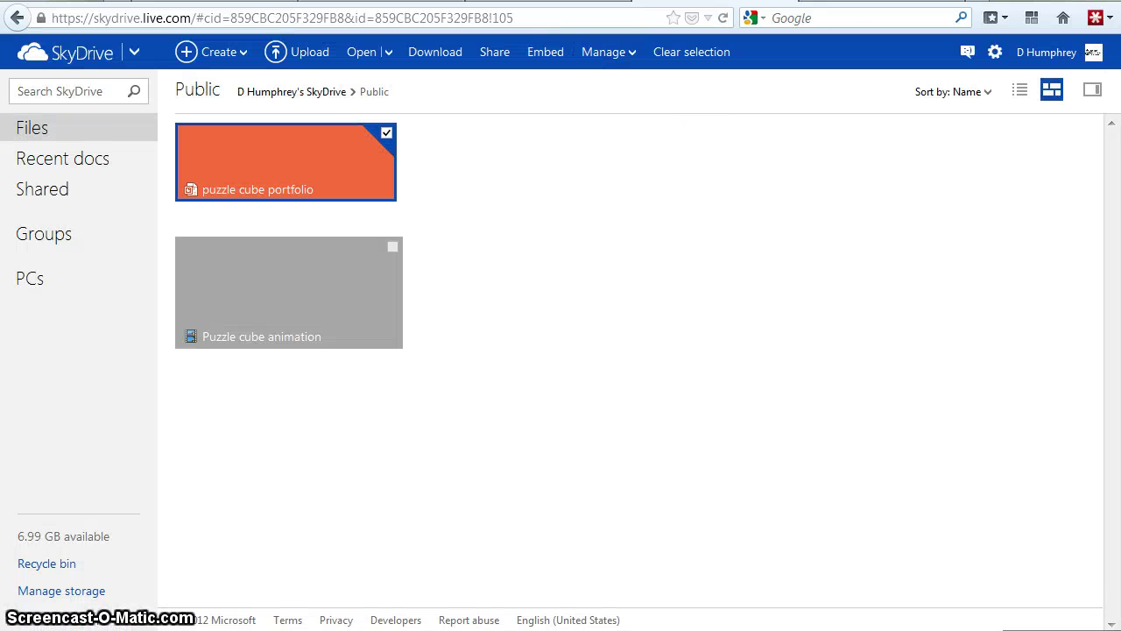
pyautogui.click(544, 0)
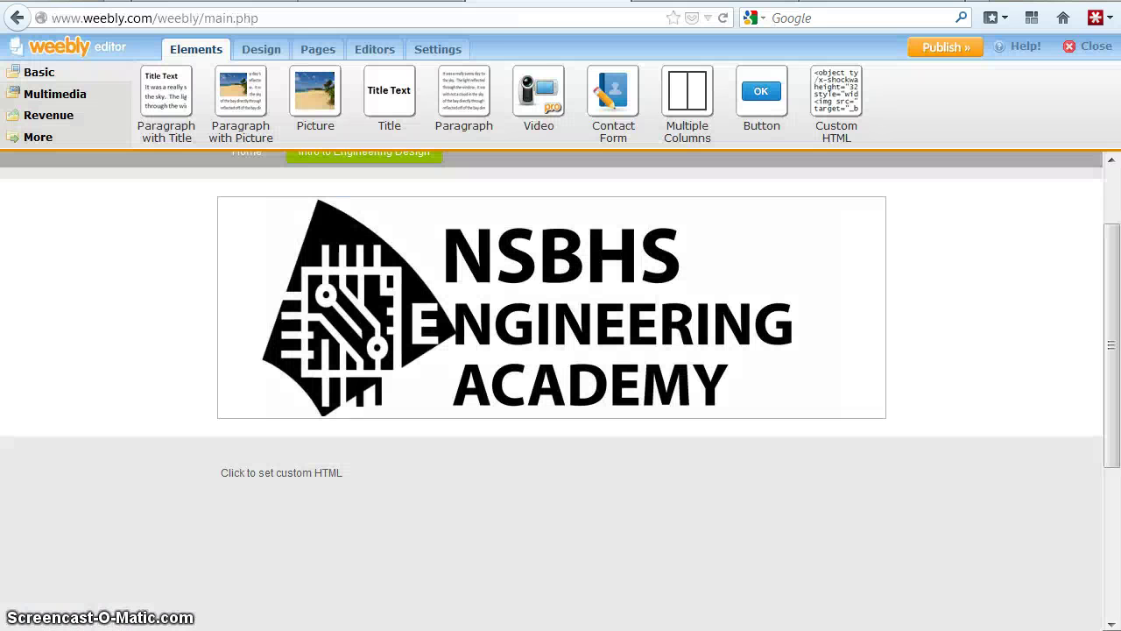
# - Replace the custom HTML placeholder with the pasted SkyDrive iframe code and set alignment to Center
pyautogui.click(282, 476)
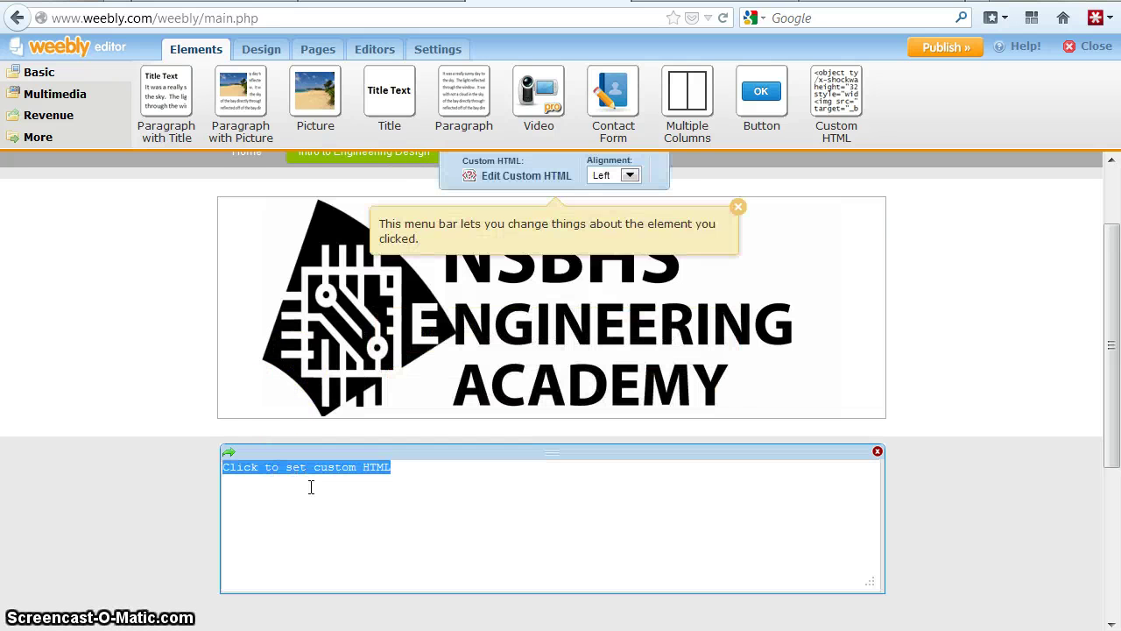
pyautogui.press('BackSpace')
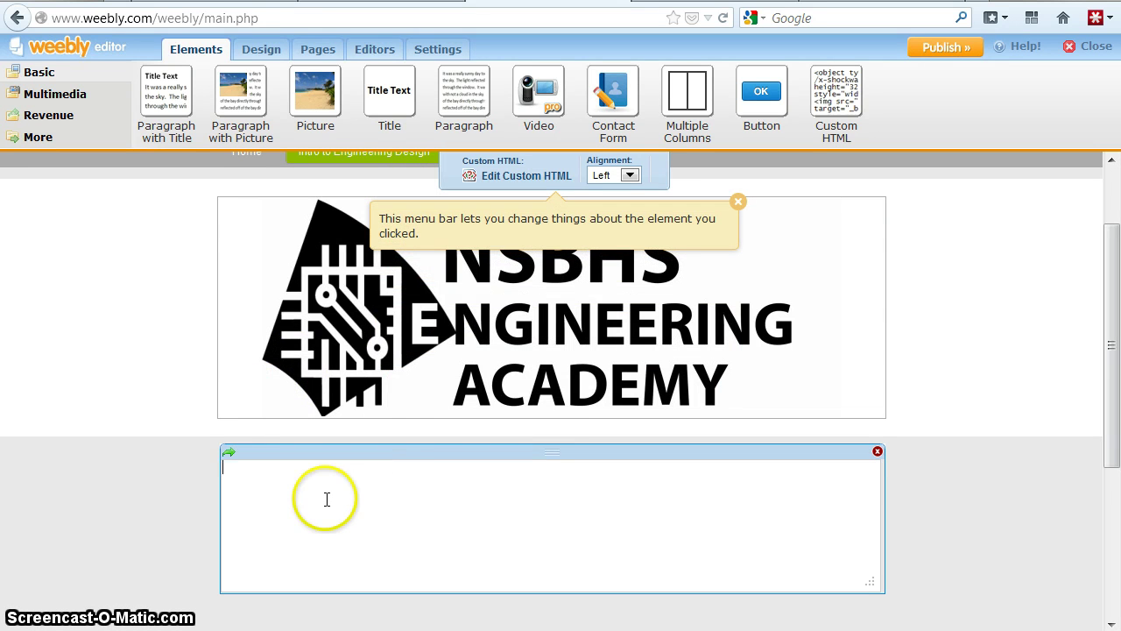
pyautogui.rightClick(358, 484)
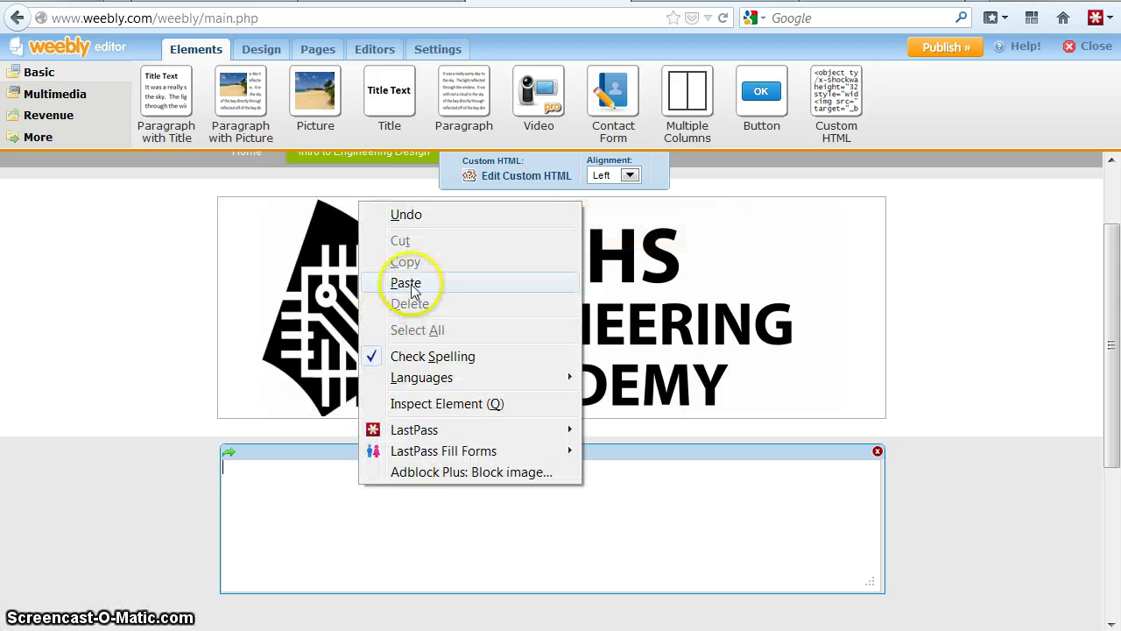
pyautogui.click(406, 283)
pyautogui.click(325, 521)
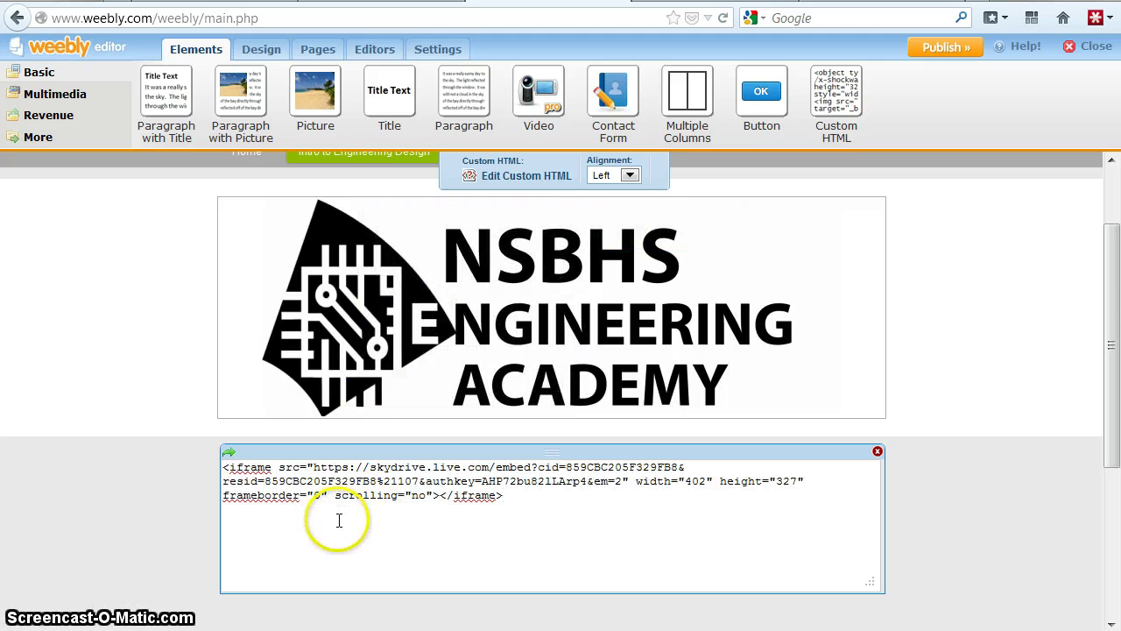
pyautogui.click(629, 175)
pyautogui.click(613, 208)
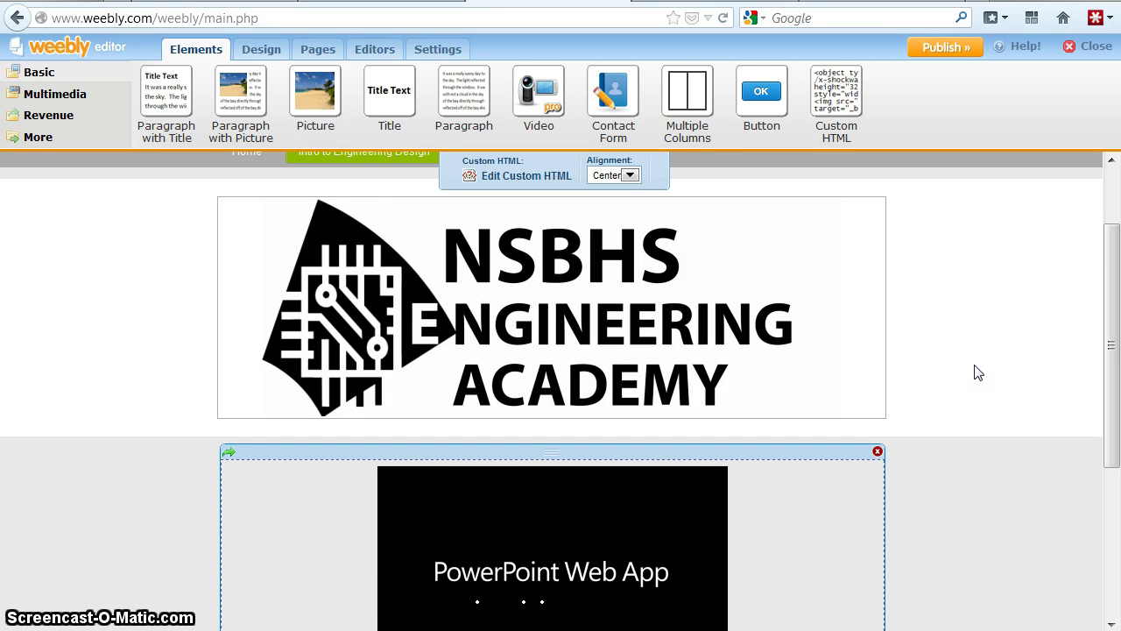
# - Step the embedded slideshow forward three slides and back two to confirm it plays
pyautogui.click(969, 454)
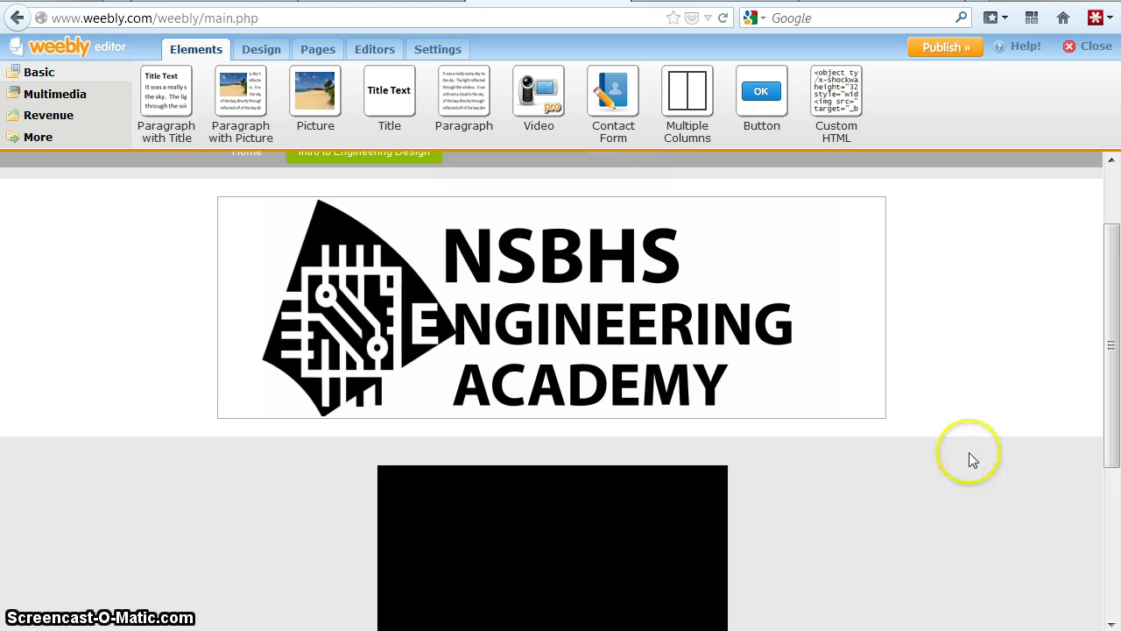
pyautogui.scroll(-3, 968, 454)
pyautogui.scroll(-1, 967, 451)
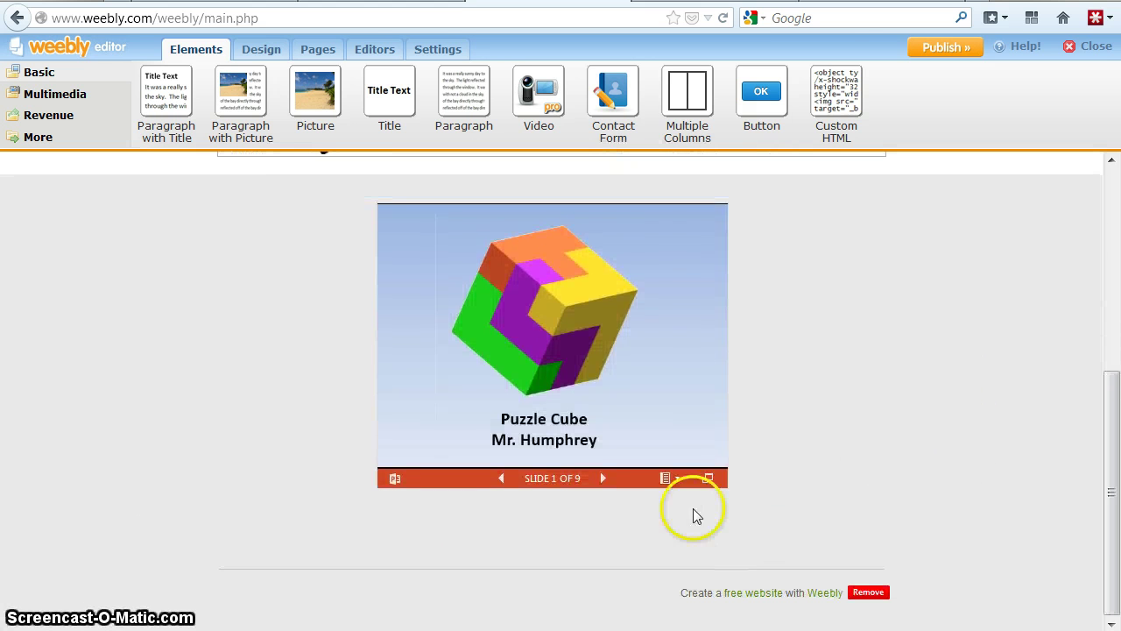
pyautogui.click(605, 478)
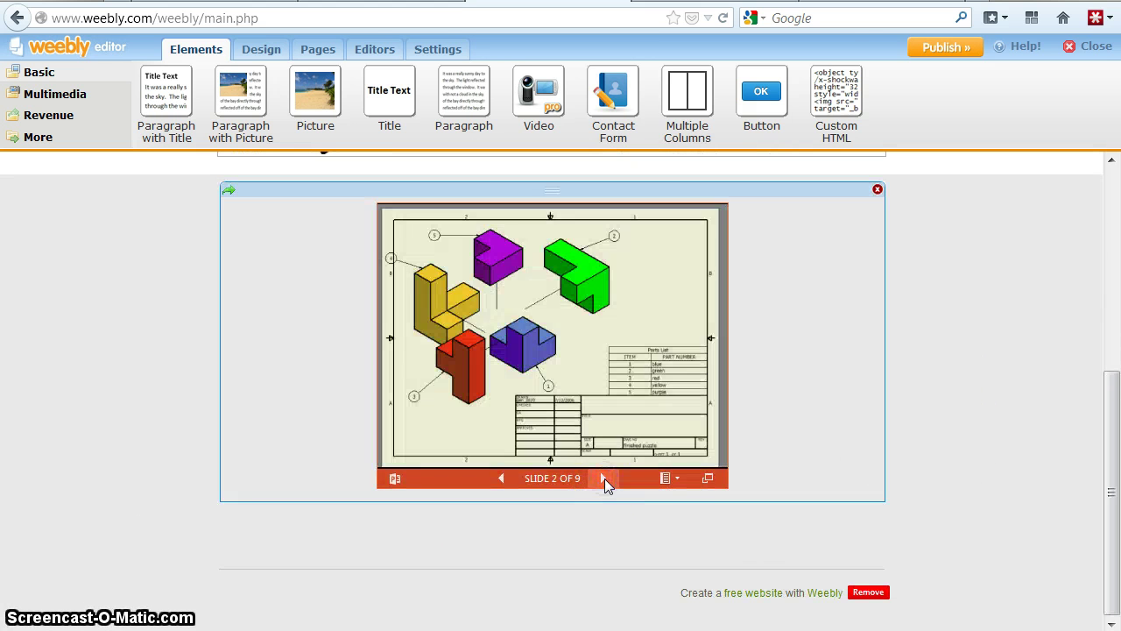
pyautogui.click(604, 478)
pyautogui.click(604, 479)
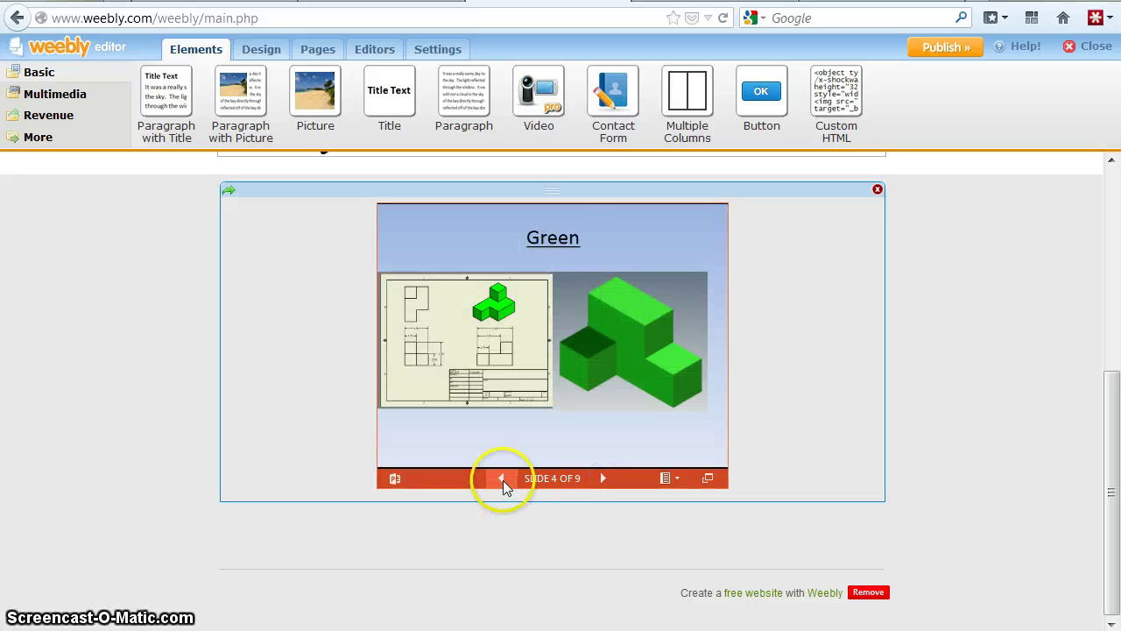
pyautogui.click(501, 479)
pyautogui.click(501, 478)
pyautogui.scroll(4, 961, 357)
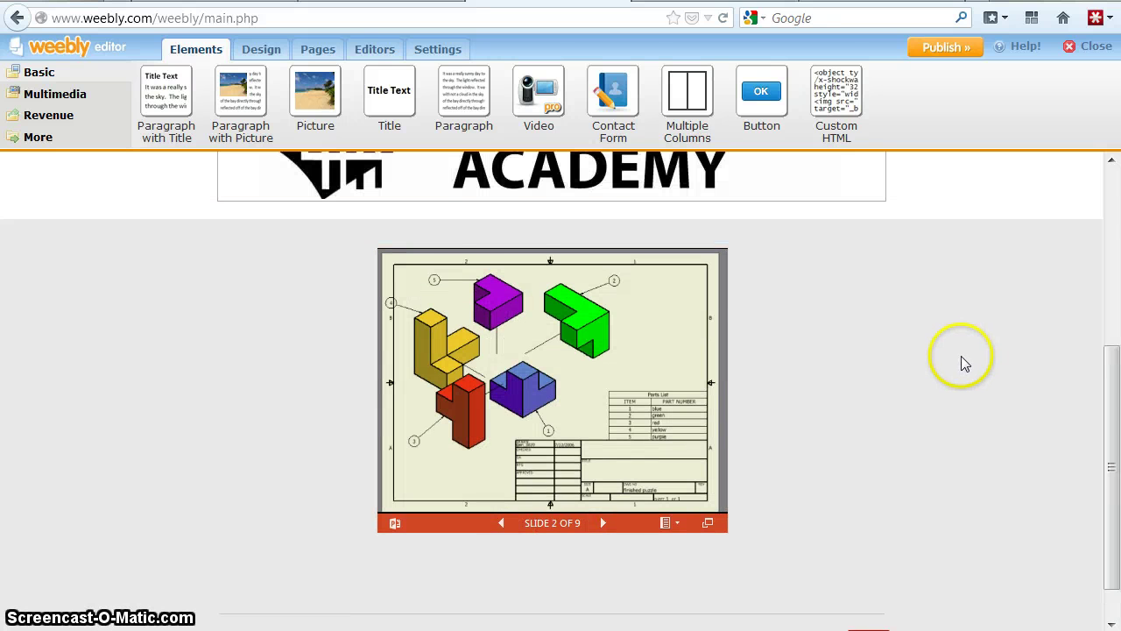
pyautogui.scroll(3, 961, 355)
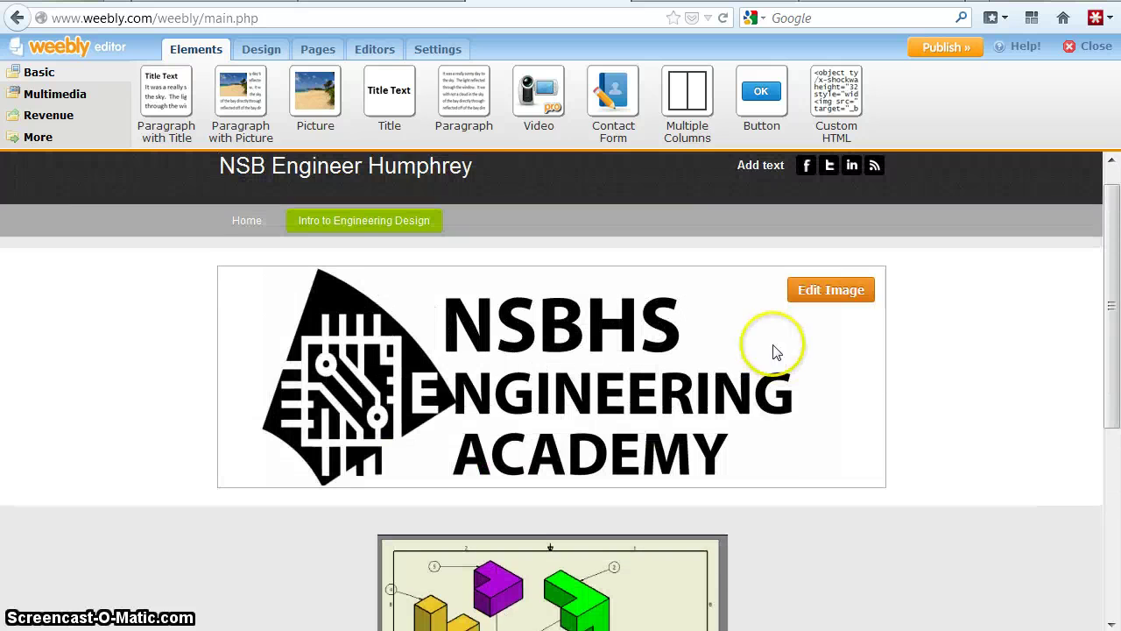
# - Go to the site's Home page and look over its empty content area
pyautogui.click(249, 224)
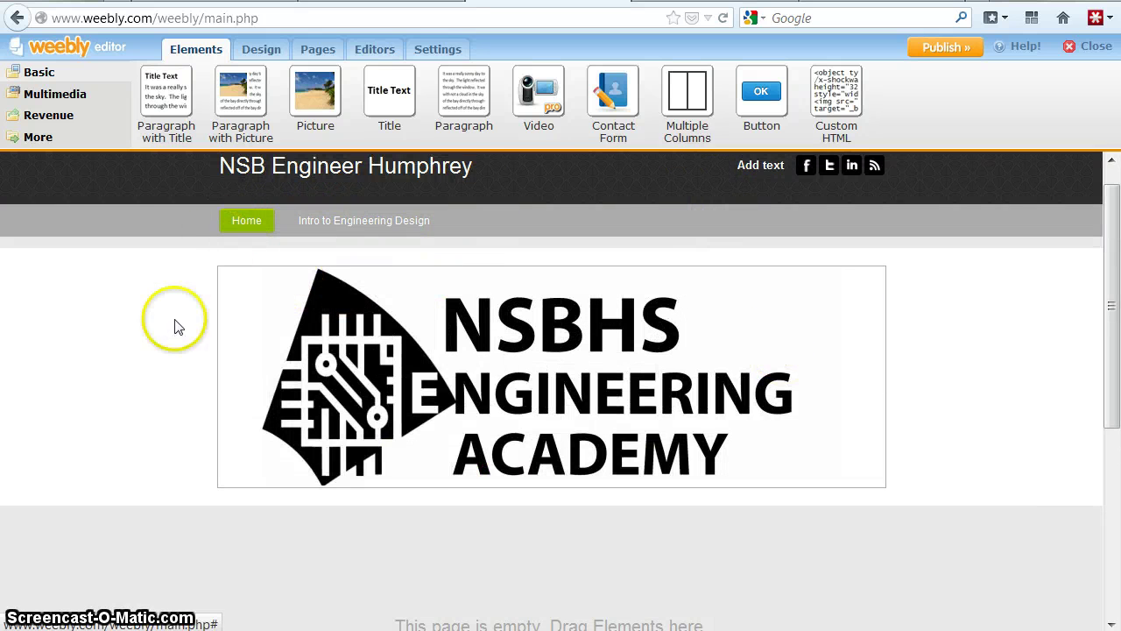
pyautogui.scroll(-3, 105, 362)
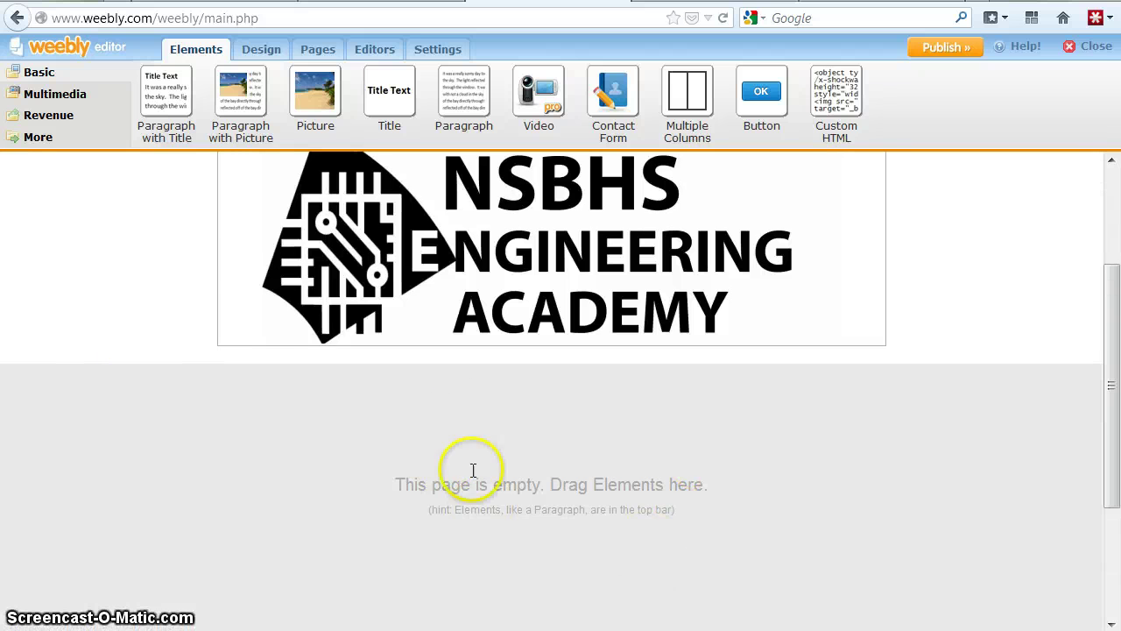
pyautogui.scroll(3, 431, 429)
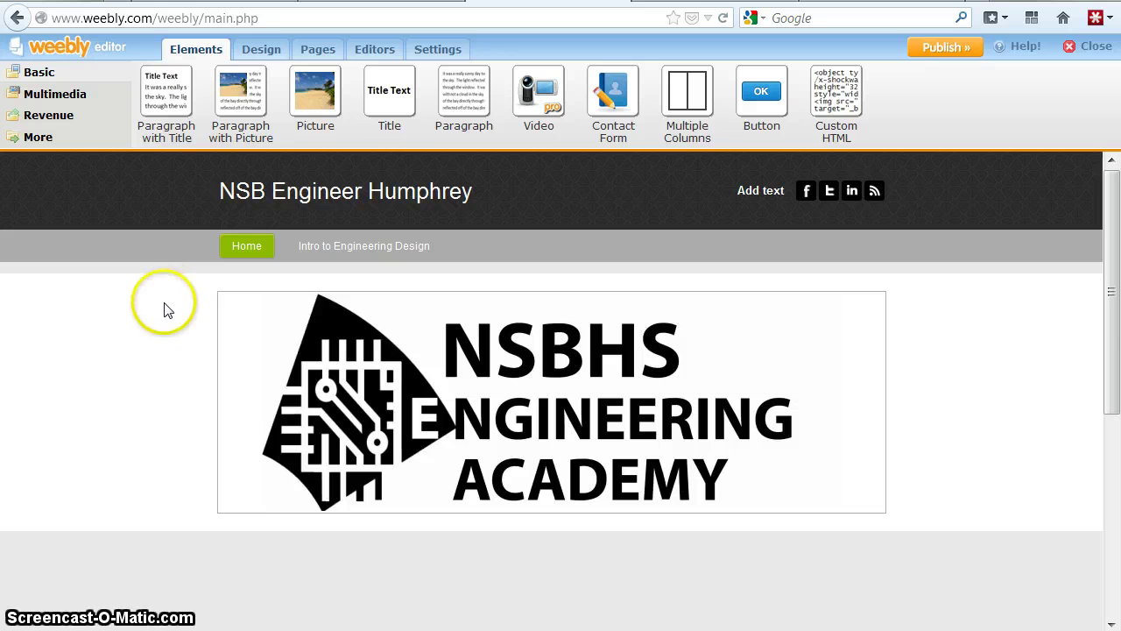
# - Open the Intro to Engineering Design page and advance the slideshow to the Blue slide
pyautogui.click(333, 248)
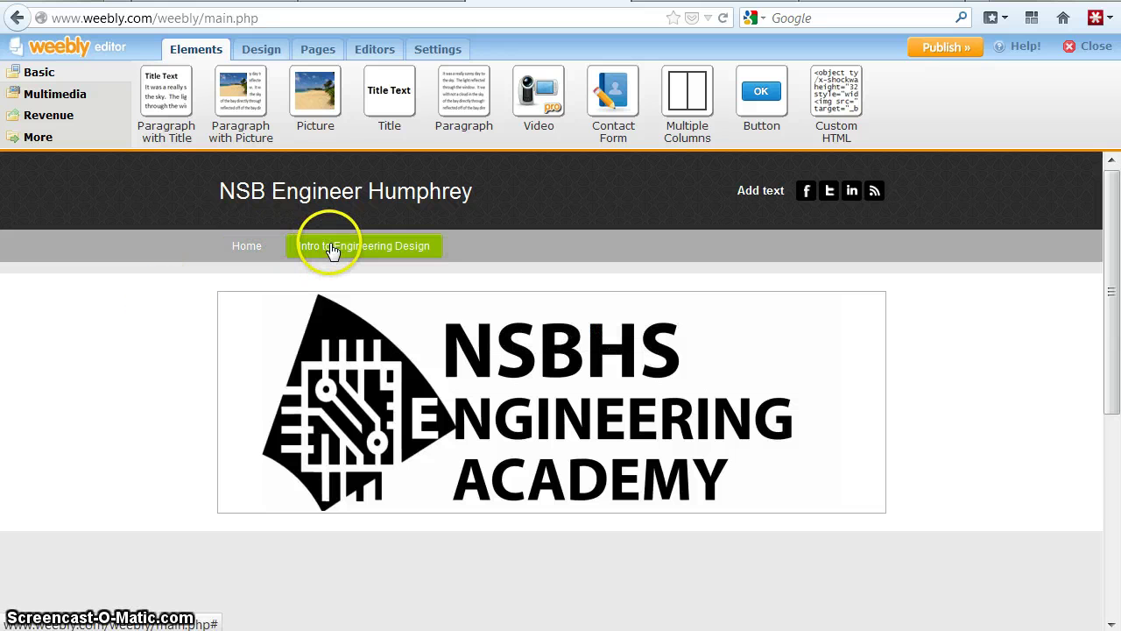
pyautogui.scroll(-3, 371, 465)
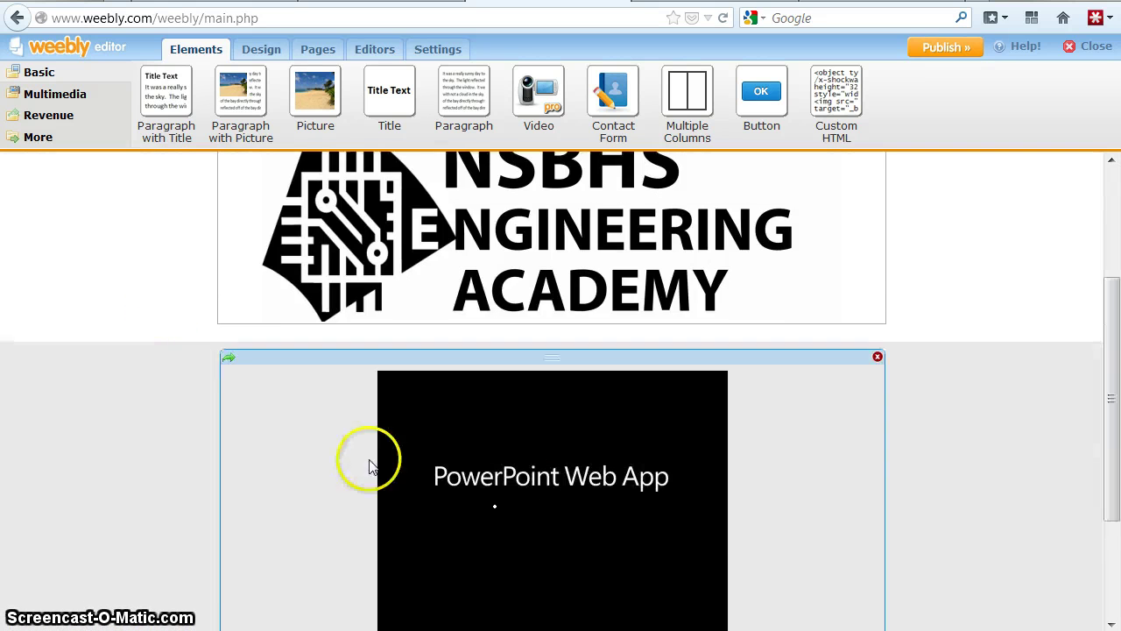
pyautogui.click(653, 411)
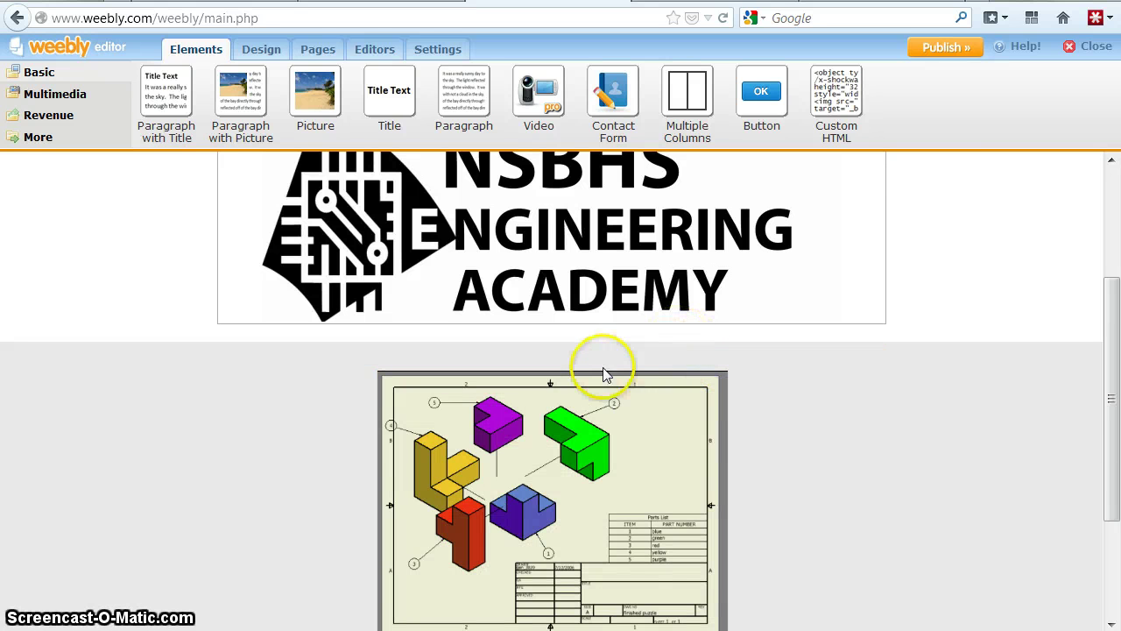
pyautogui.click(596, 401)
pyautogui.scroll(-1, 587, 433)
pyautogui.scroll(-2, 585, 464)
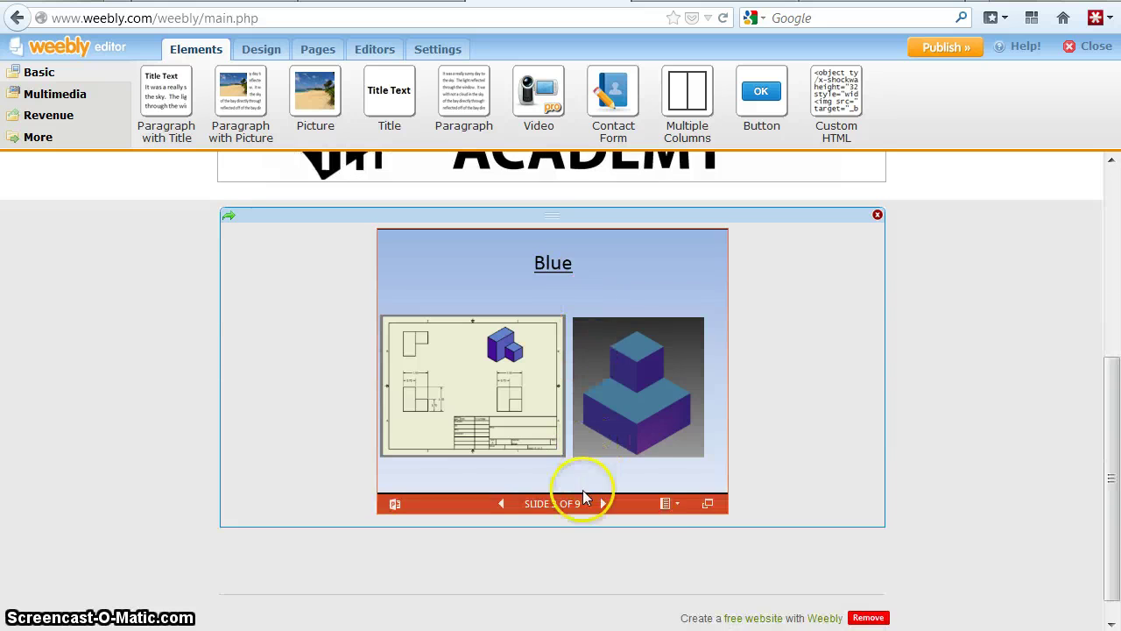
# - Reopen the embed's HTML, try Left alignment, then set it back to Center and deselect
pyautogui.click(742, 517)
pyautogui.scroll(2, 631, 348)
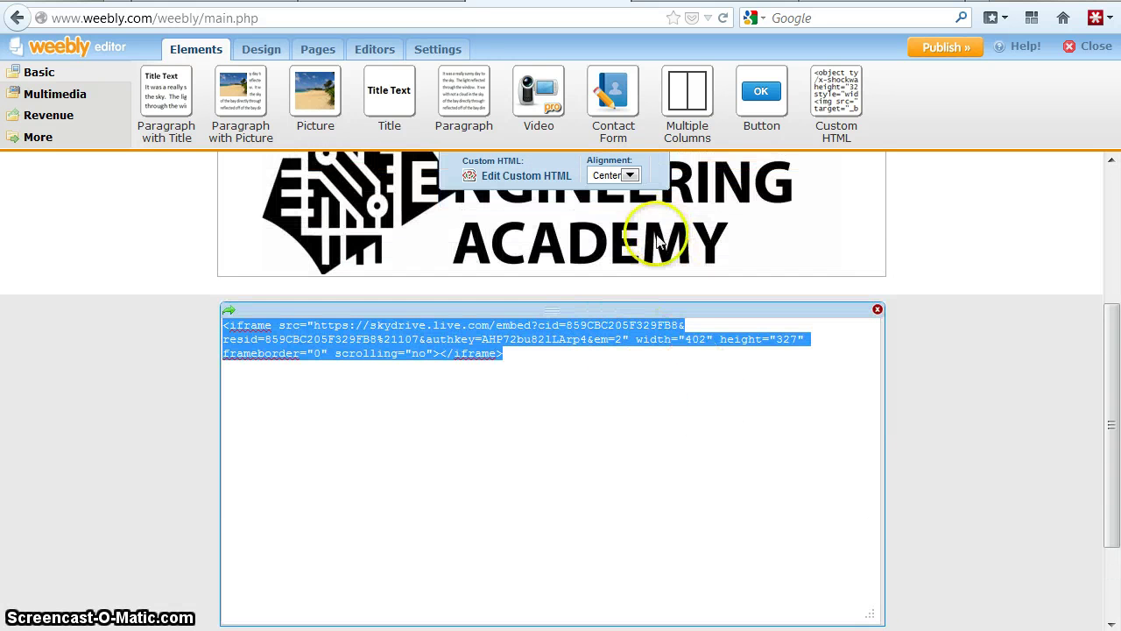
pyautogui.click(148, 405)
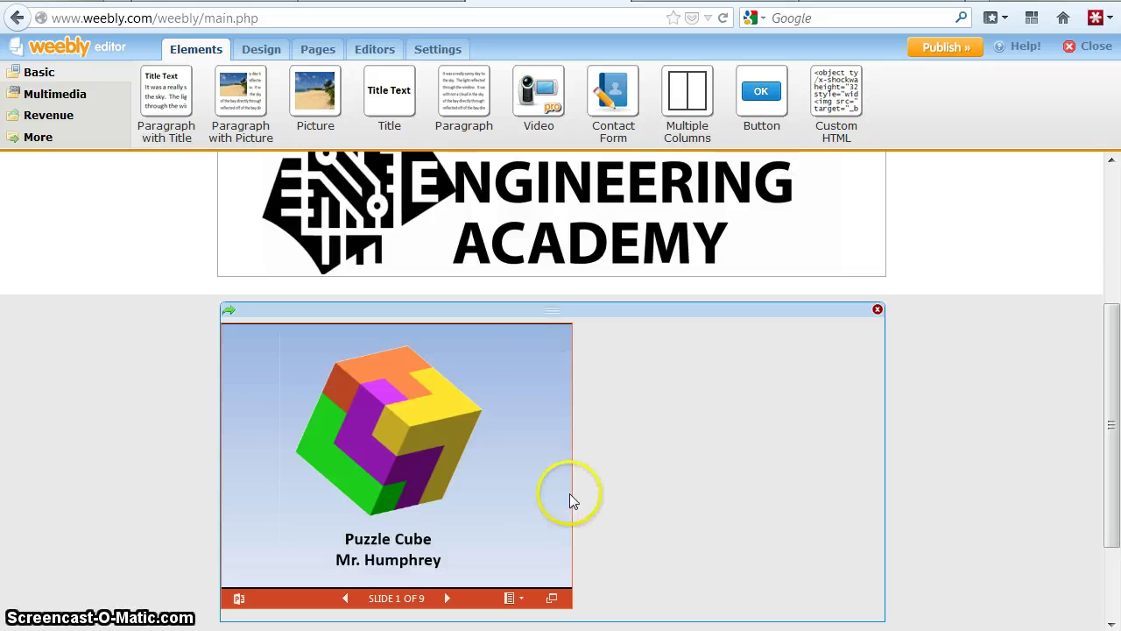
pyautogui.scroll(-2, 570, 495)
pyautogui.click(538, 519)
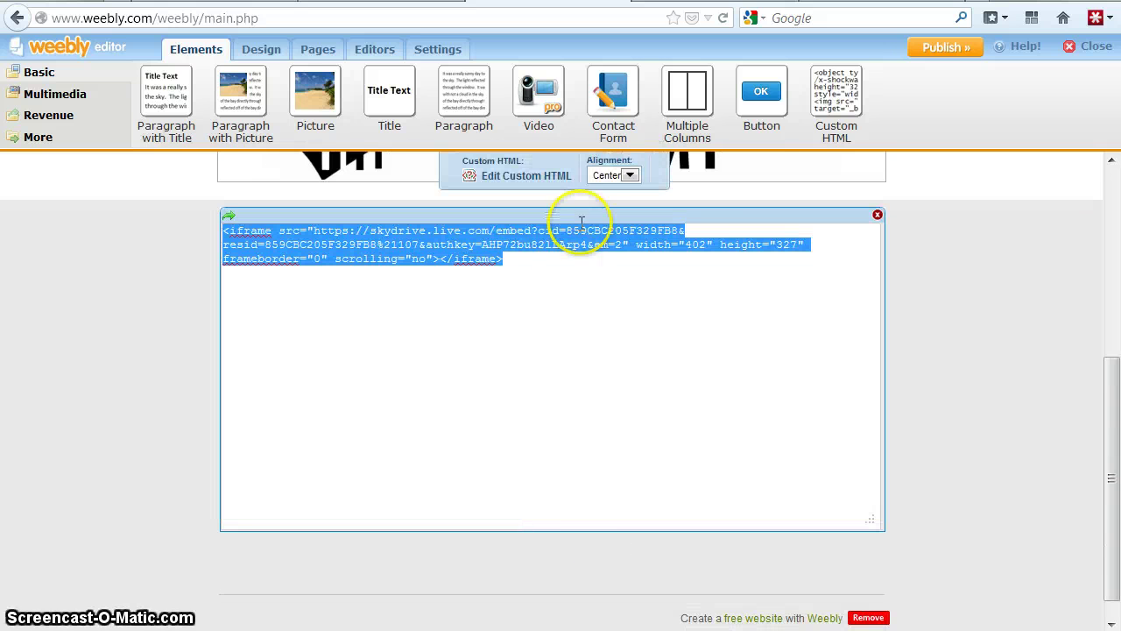
pyautogui.click(630, 176)
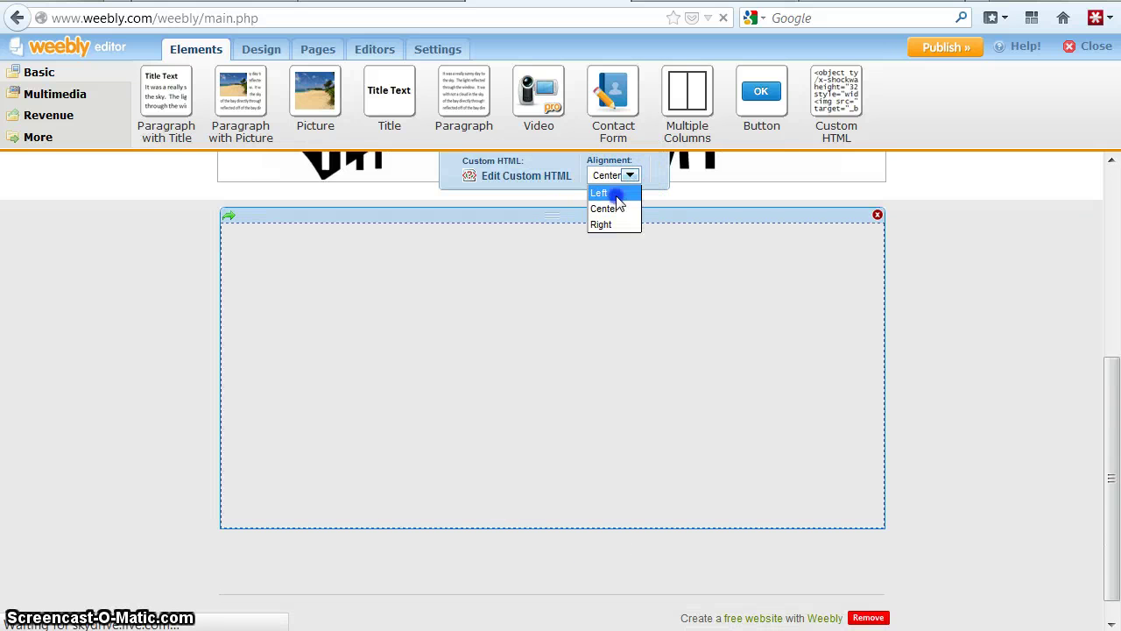
pyautogui.click(613, 193)
pyautogui.click(630, 175)
pyautogui.click(623, 208)
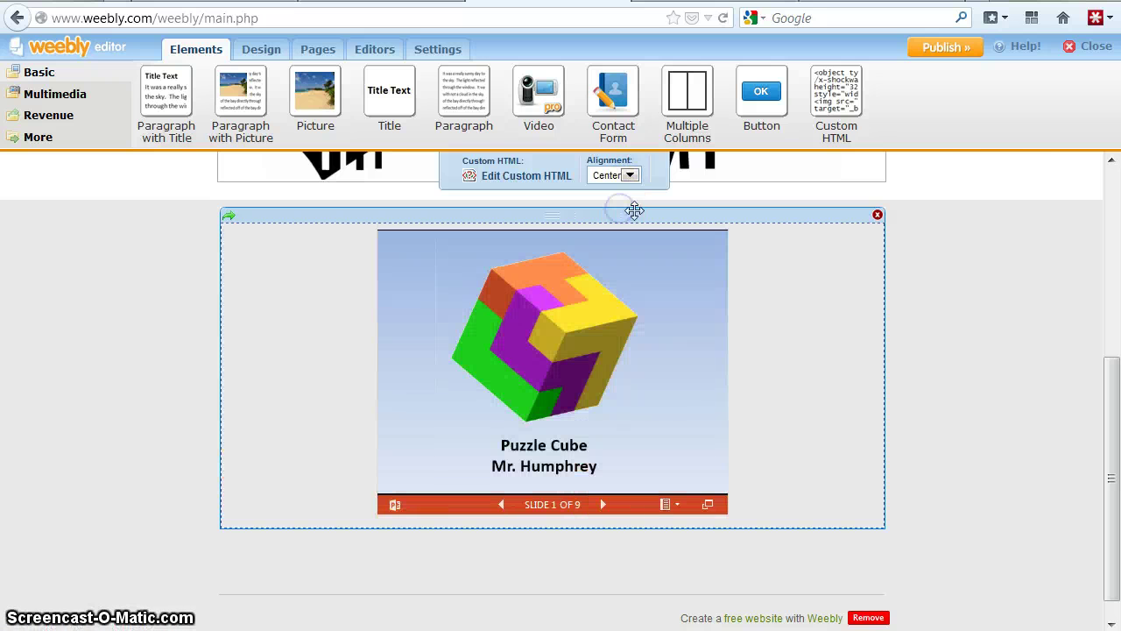
pyautogui.click(1002, 296)
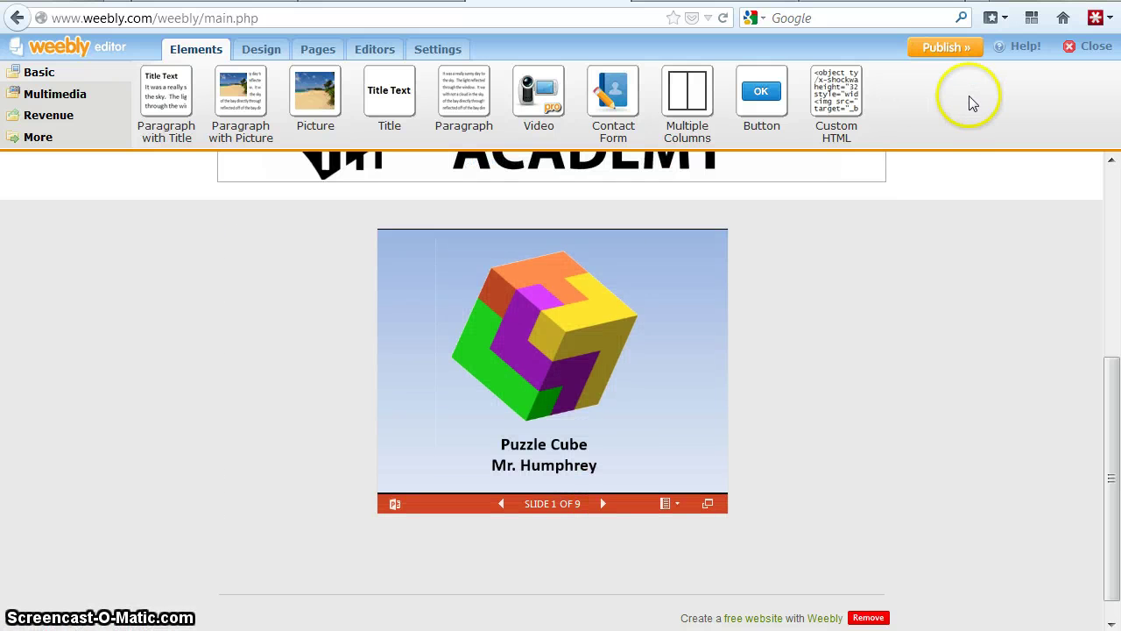
# - Publish the site to the nsbhumphrey.weebly.com subdomain and open the live link
pyautogui.click(946, 48)
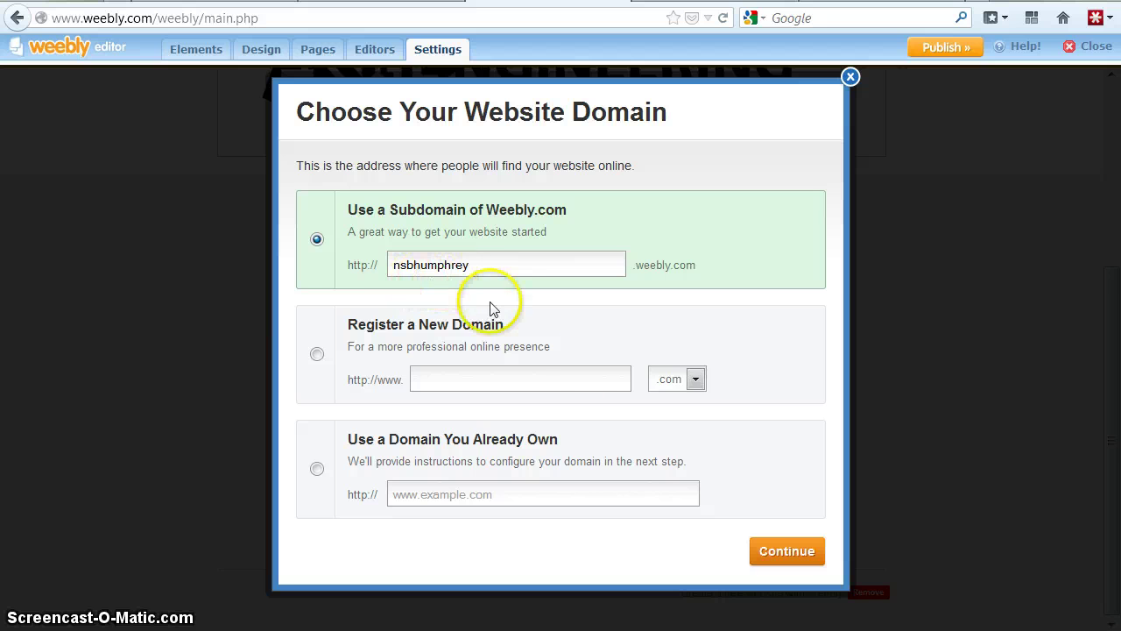
pyautogui.click(787, 551)
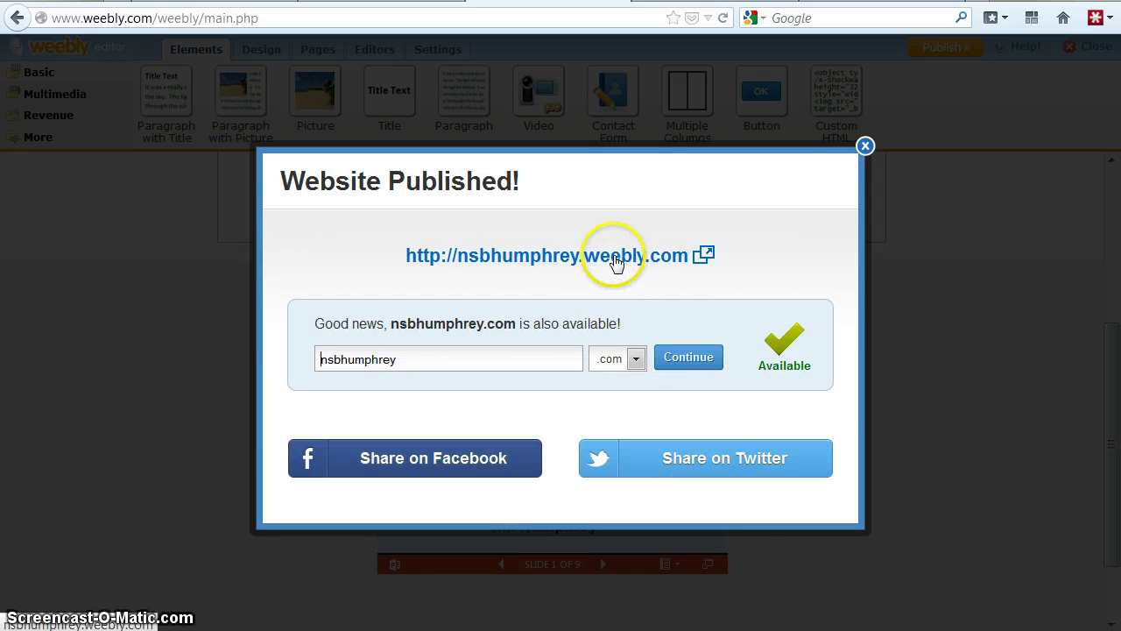
pyautogui.click(541, 259)
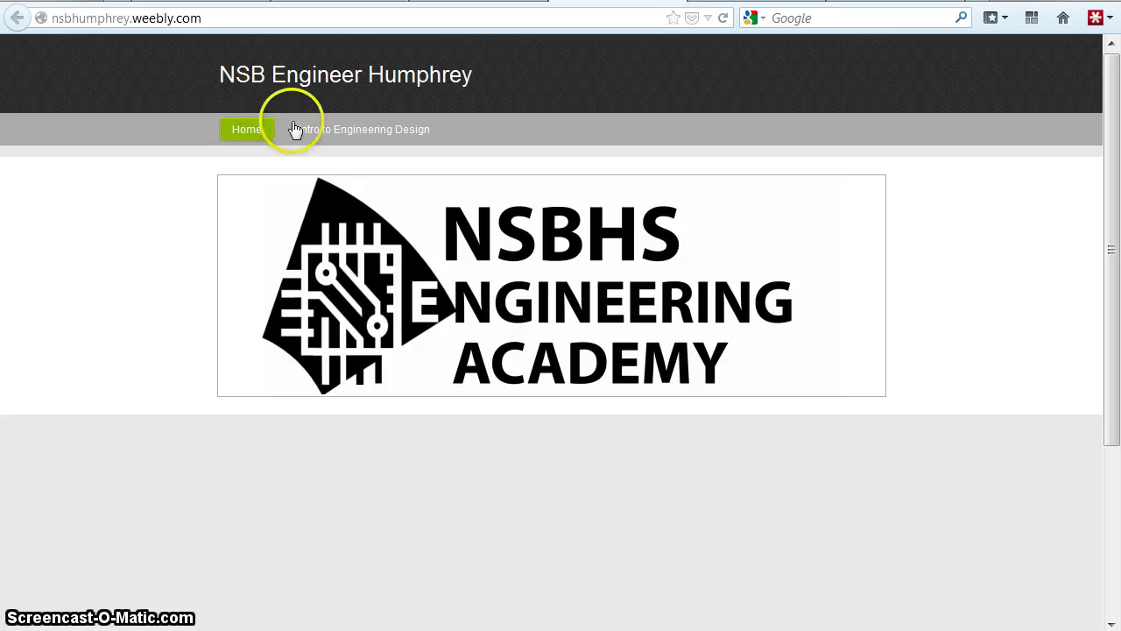
# - On the live site, open Intro to Engineering Design and advance the slideshow to slide 4, Green
pyautogui.click(349, 136)
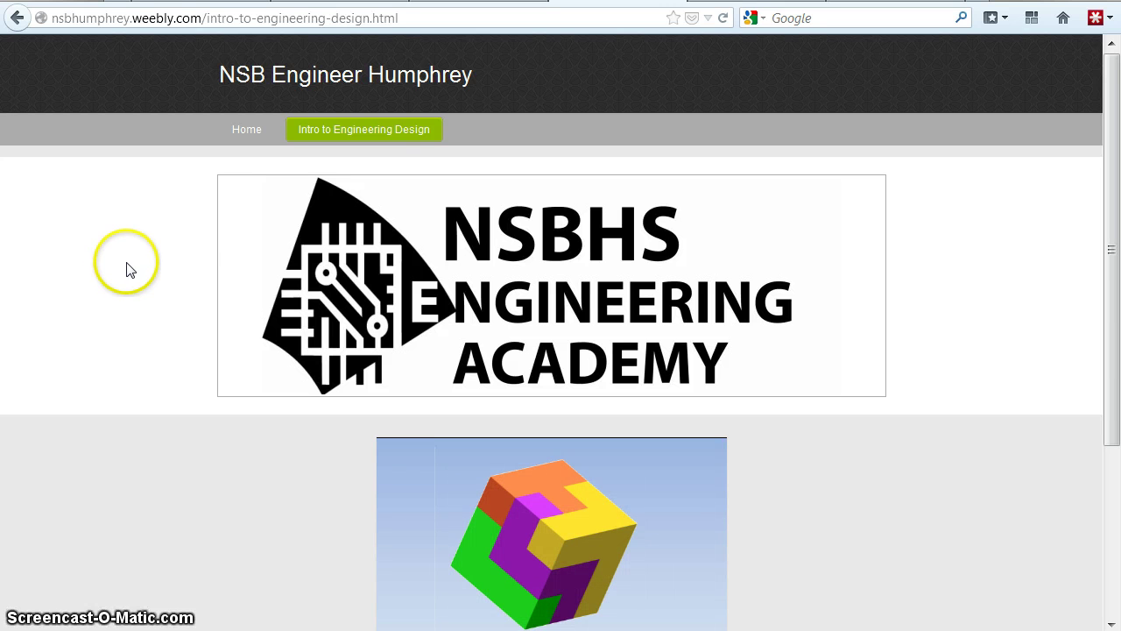
pyautogui.scroll(-3, 127, 269)
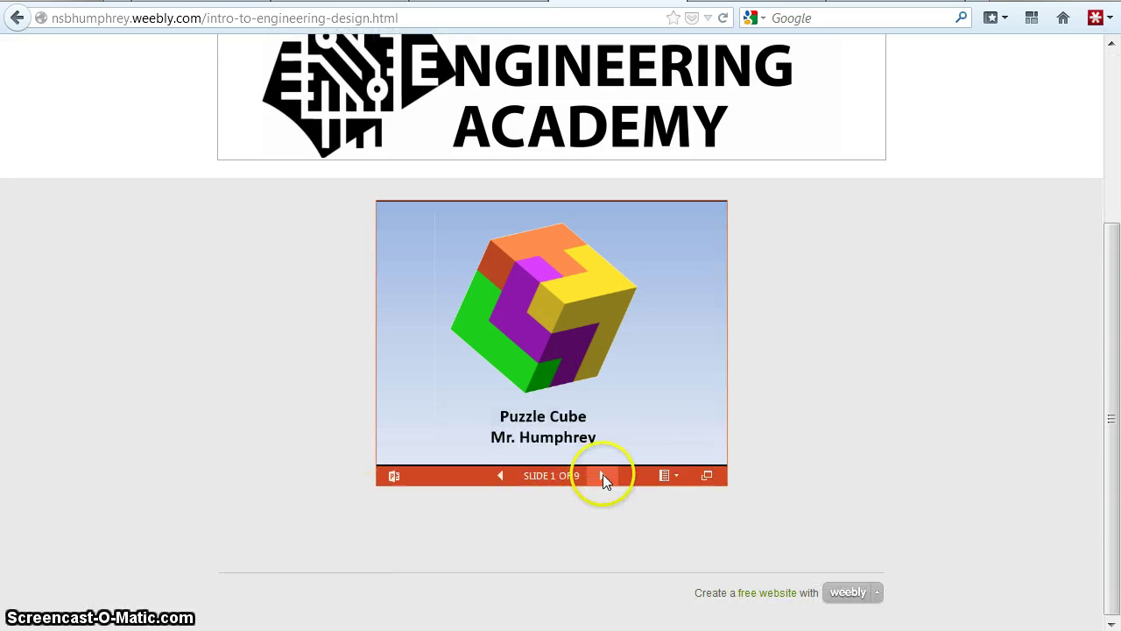
pyautogui.click(603, 475)
pyautogui.click(603, 474)
pyautogui.click(603, 475)
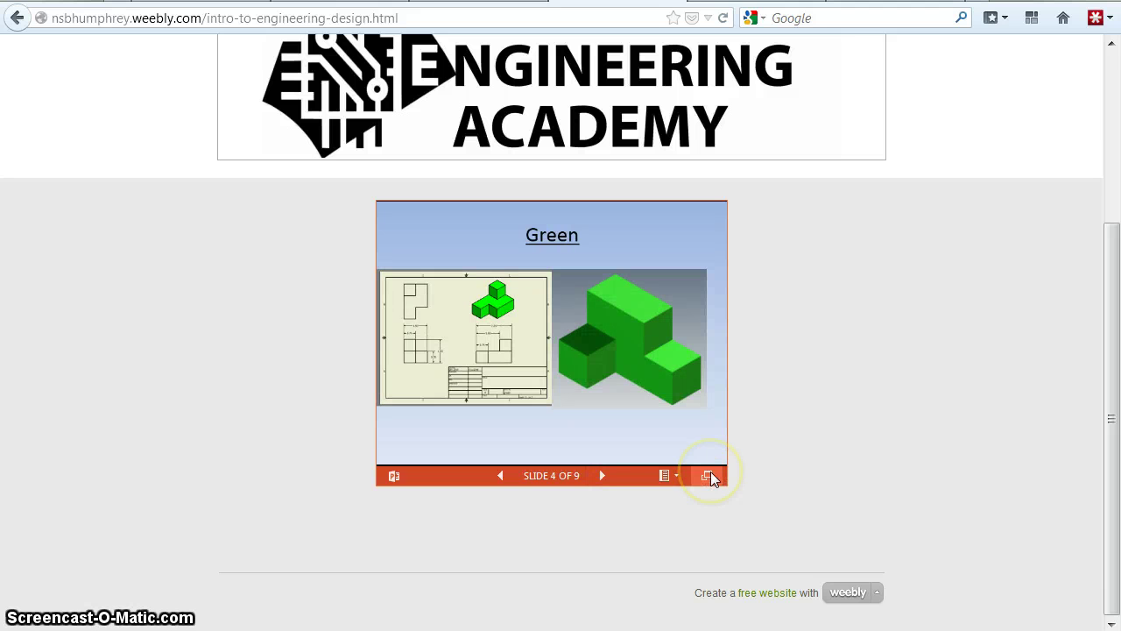
pyautogui.click(664, 475)
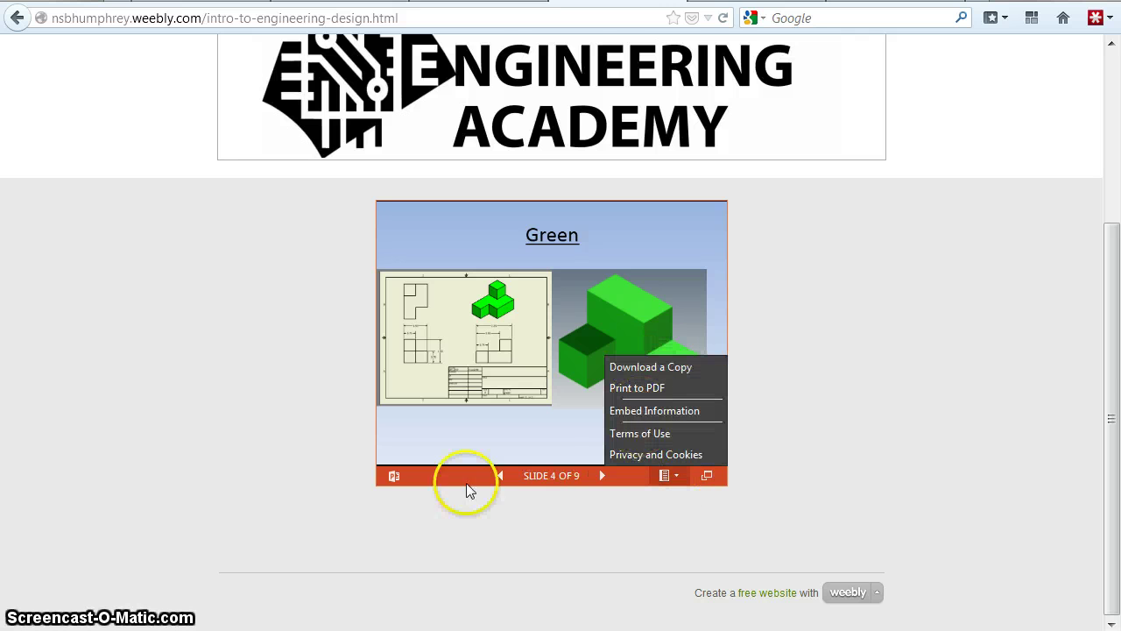
pyautogui.scroll(5, 230, 421)
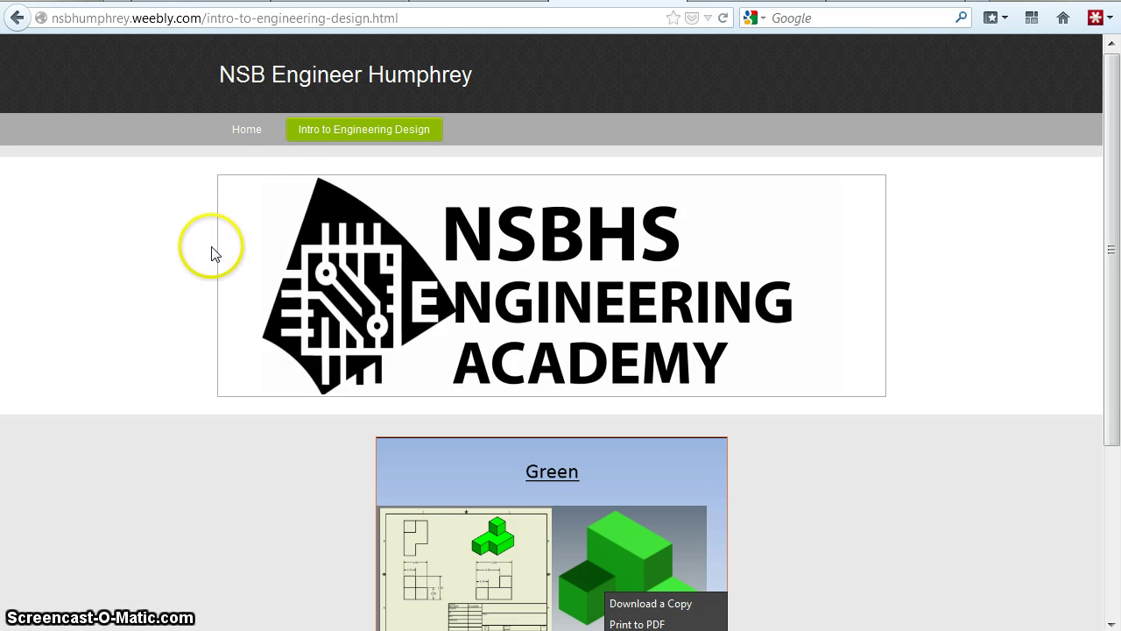
# - Return to the live Home page and copy the site's web address
pyautogui.click(248, 131)
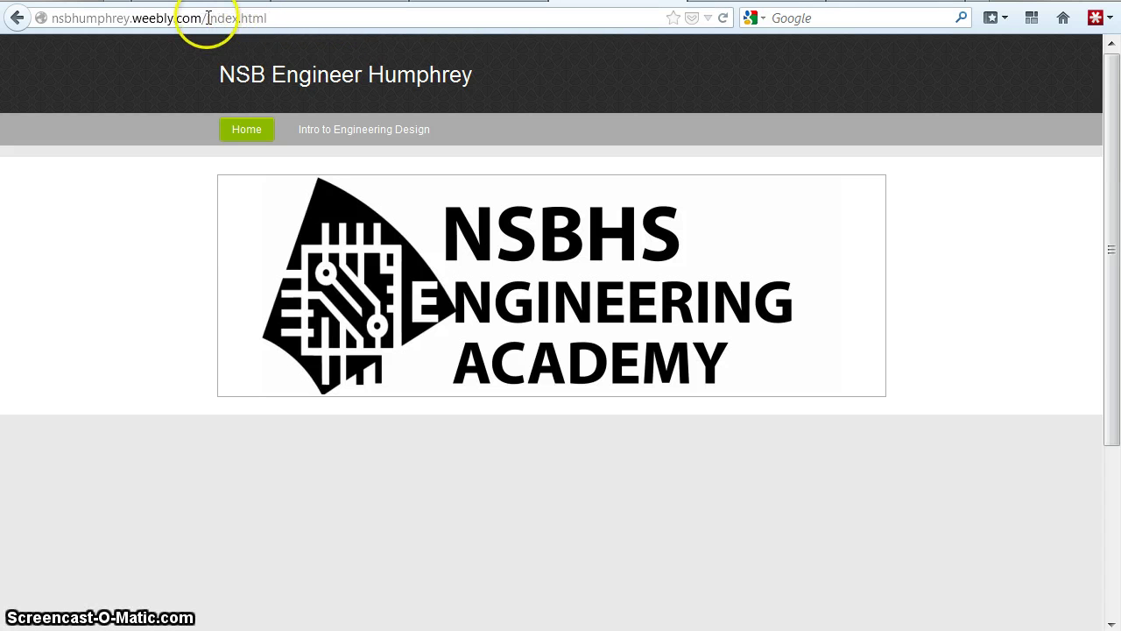
pyautogui.moveTo(208, 18); pyautogui.dragTo(156, 19)
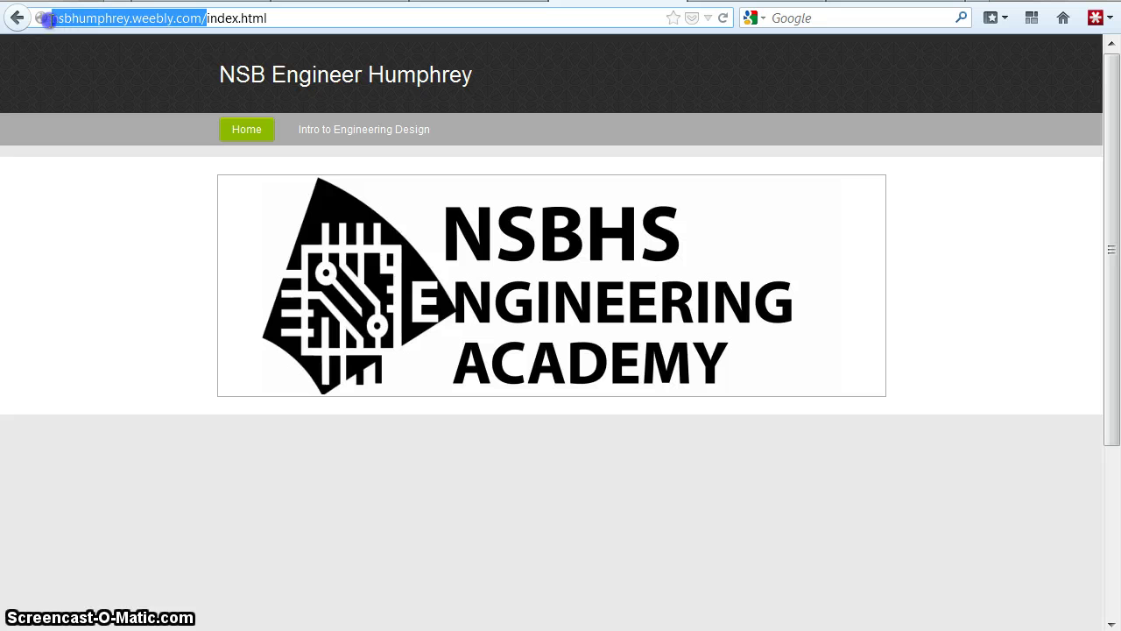
pyautogui.rightClick(79, 15)
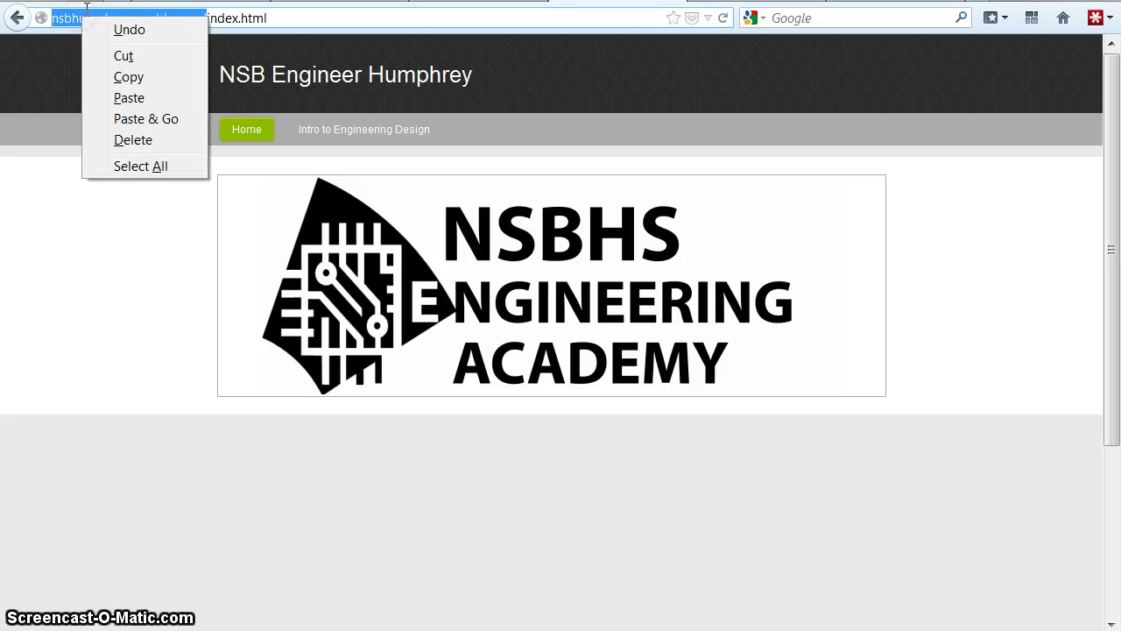
pyautogui.click(123, 78)
pyautogui.click(714, 1)
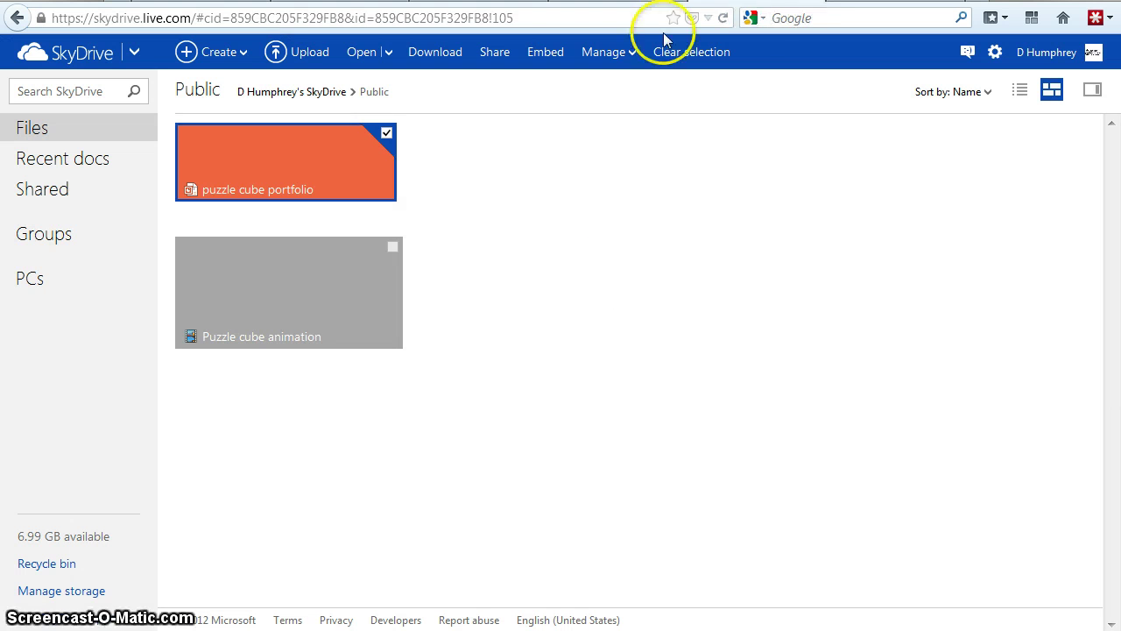
# - Switch from SkyDrive to Mail and open the Hotmail inbox
pyautogui.click(134, 52)
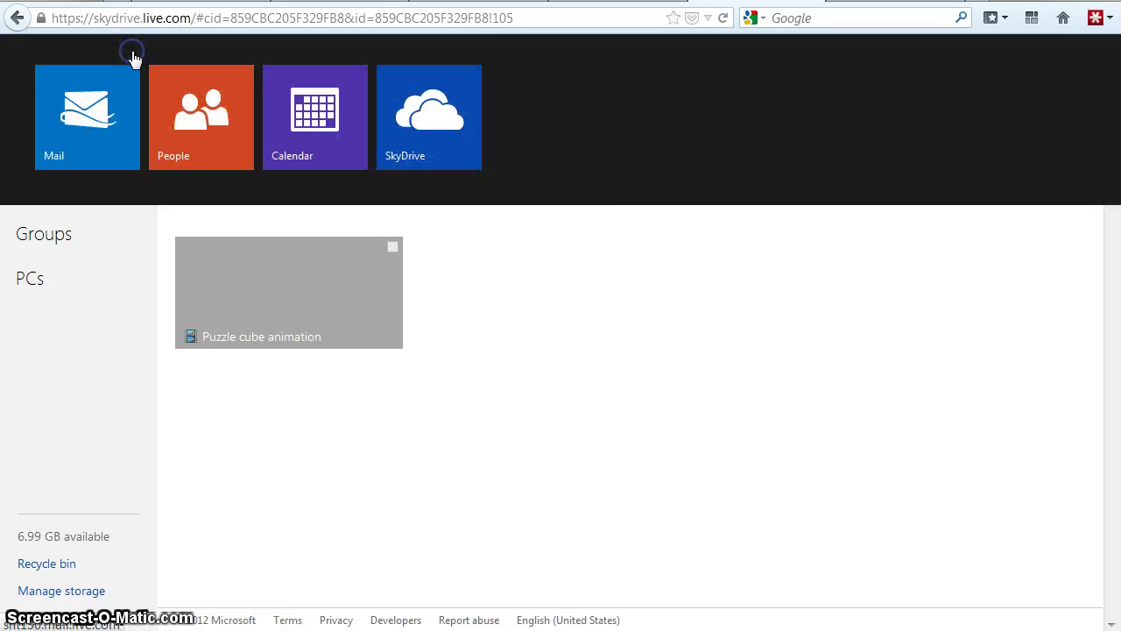
pyautogui.click(91, 131)
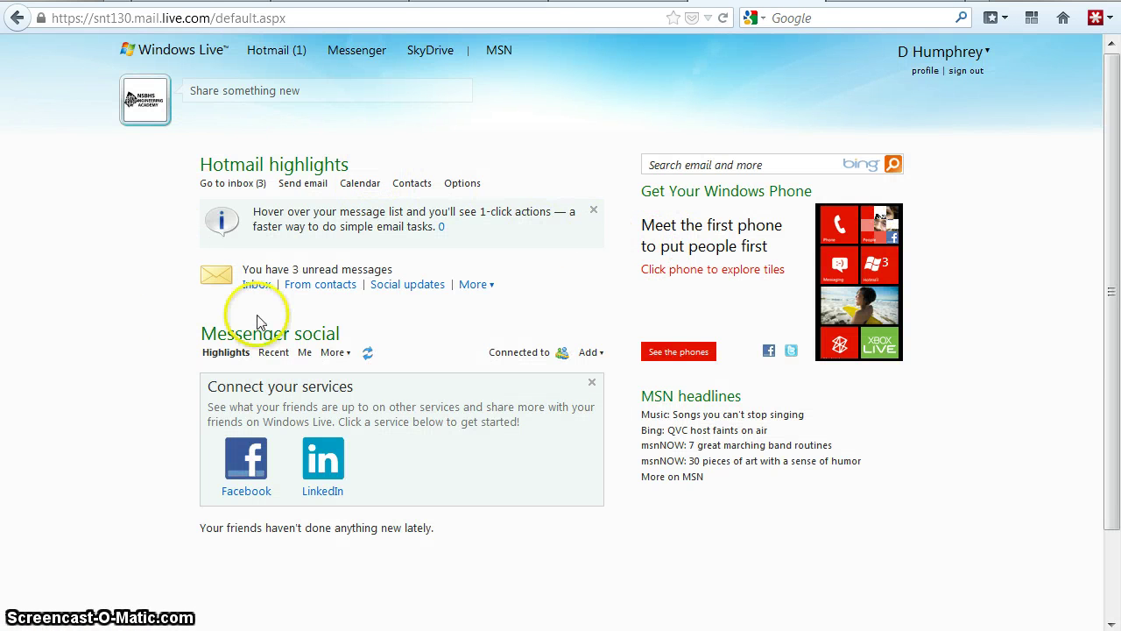
pyautogui.click(257, 284)
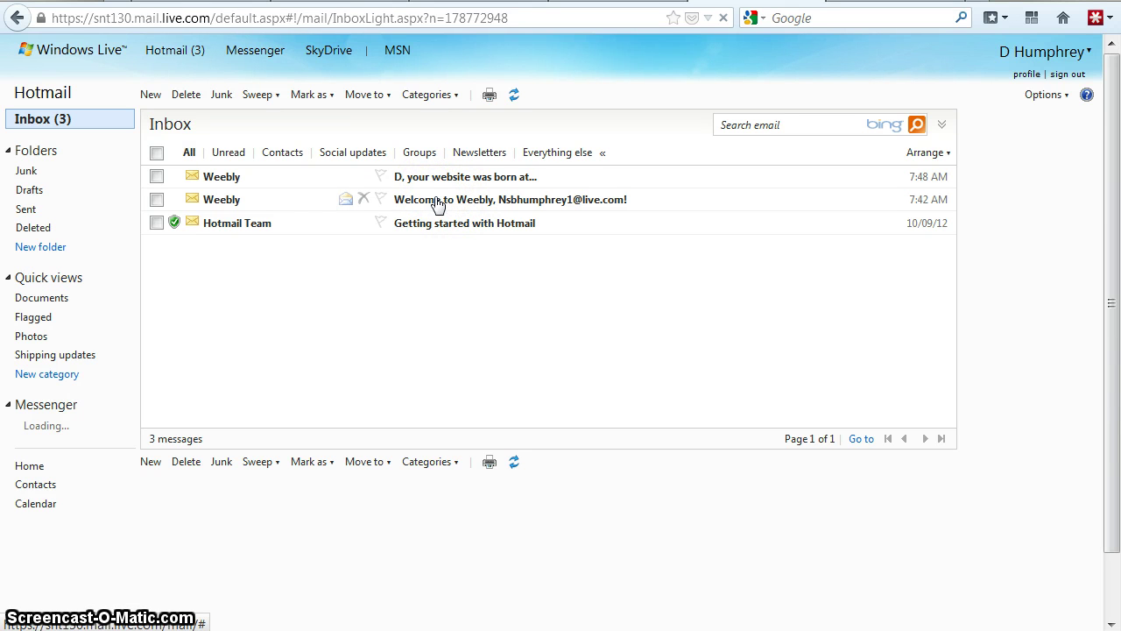
# - Open Weebly's 'D, your website was born at…' email and scroll through it
pyautogui.click(430, 178)
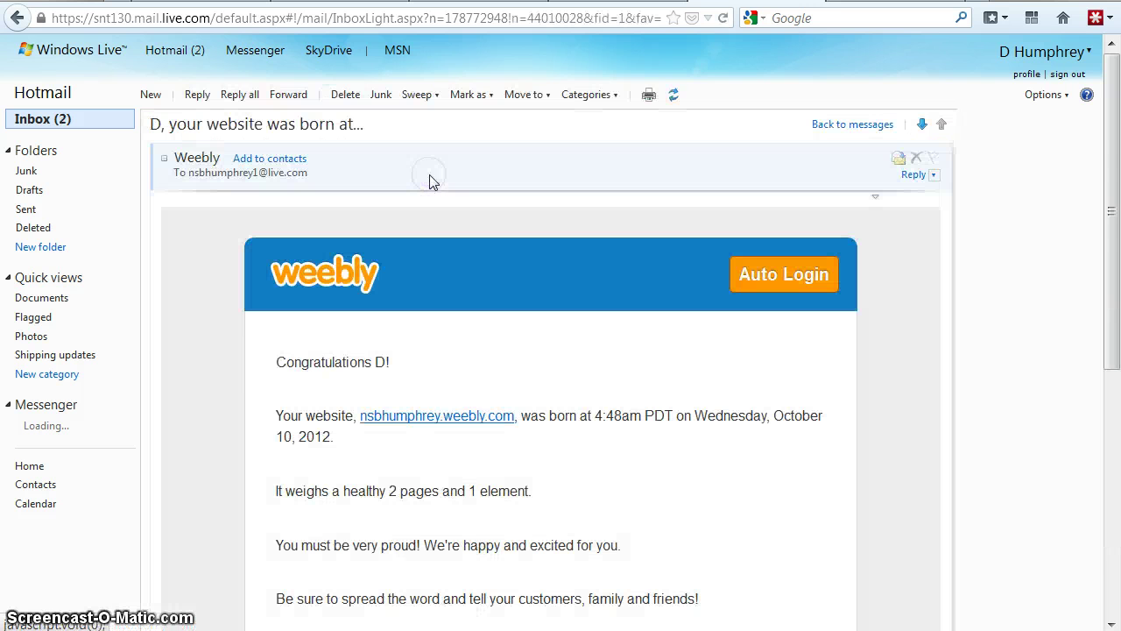
pyautogui.scroll(-1, 210, 363)
pyautogui.scroll(-3, 210, 361)
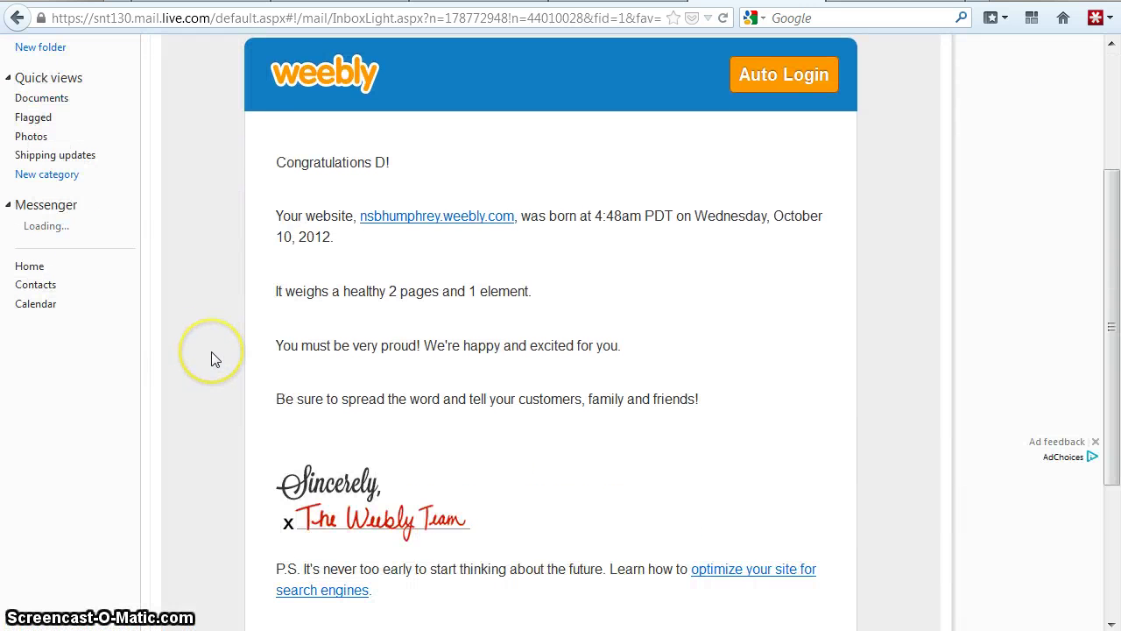
pyautogui.scroll(-3, 211, 359)
pyautogui.scroll(2, 211, 359)
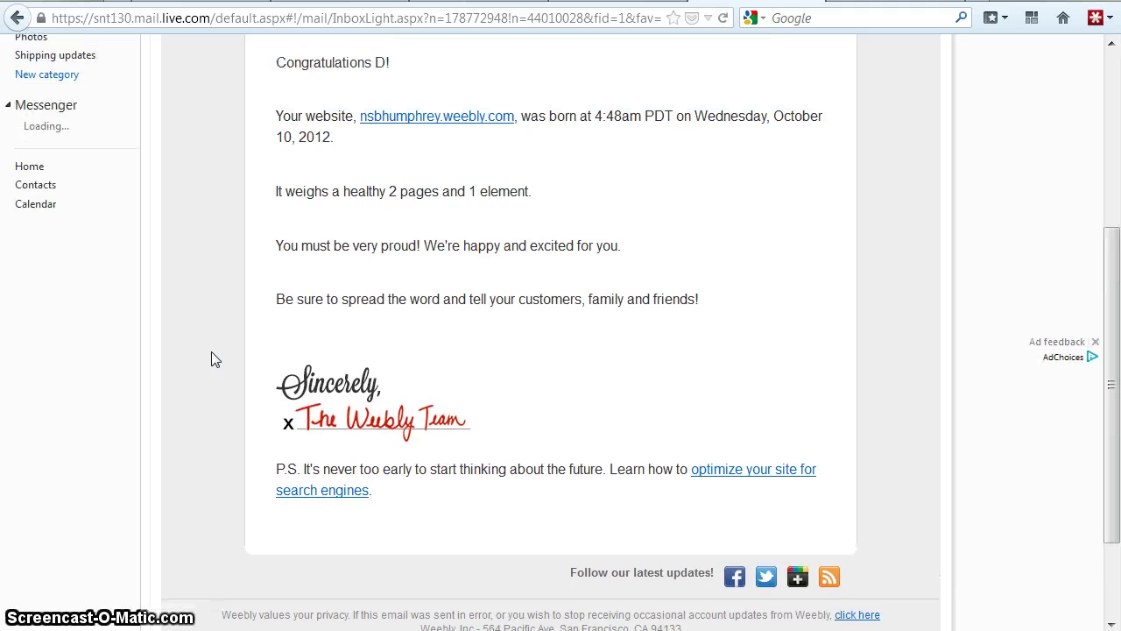
pyautogui.scroll(5, 211, 351)
pyautogui.click(209, 341)
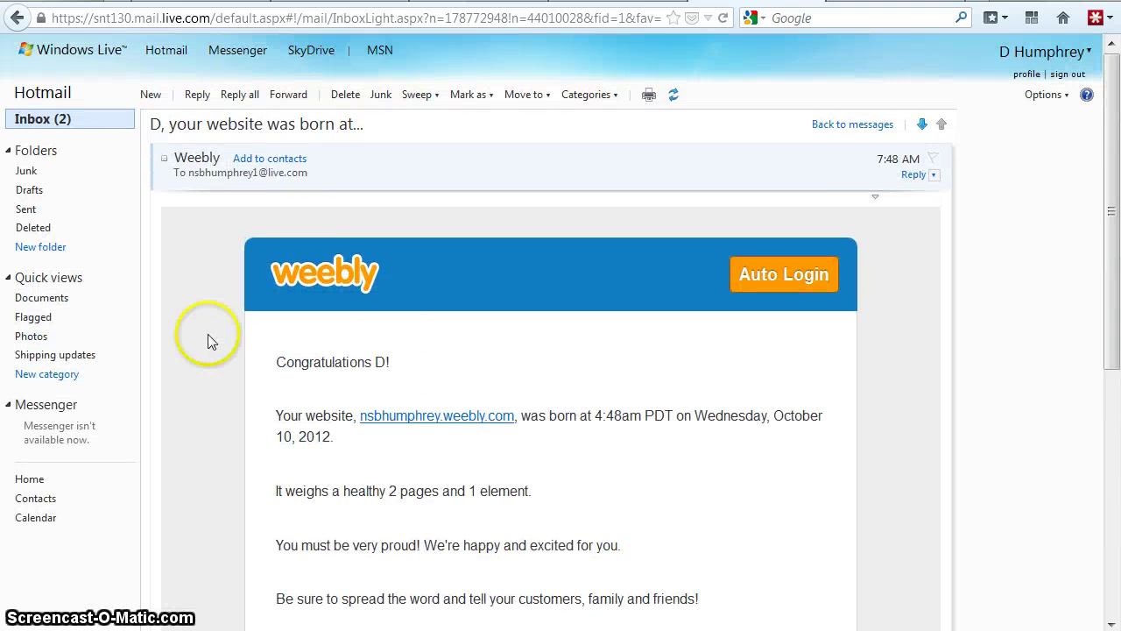
# - Start a new email addressed to the Gmail recipient with subject 'humphrey website'
pyautogui.click(151, 98)
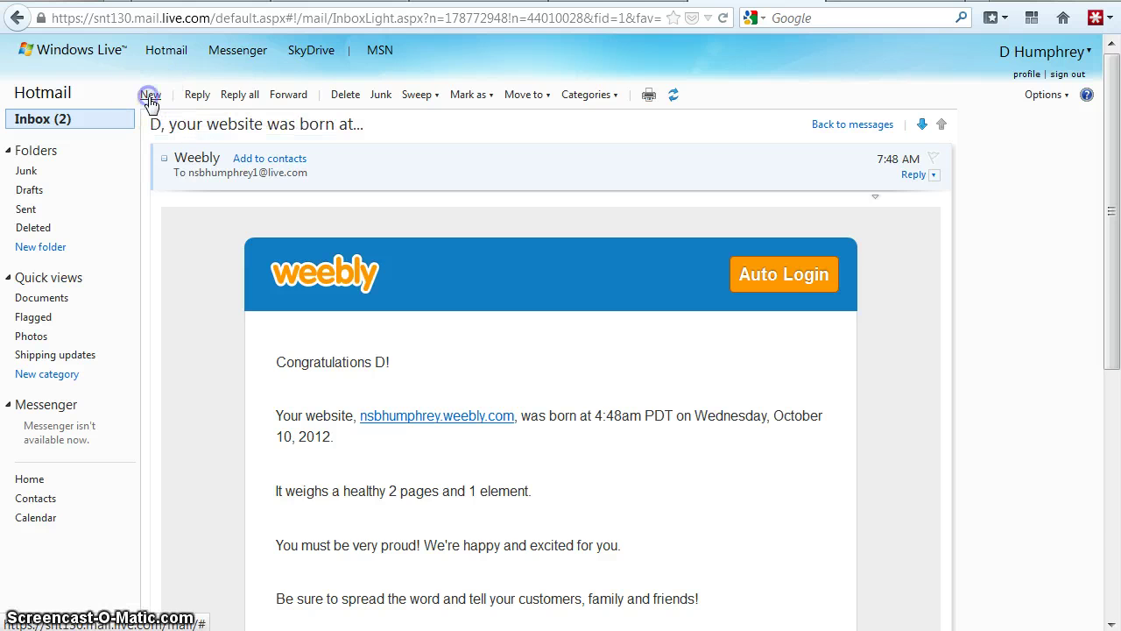
pyautogui.click(258, 155)
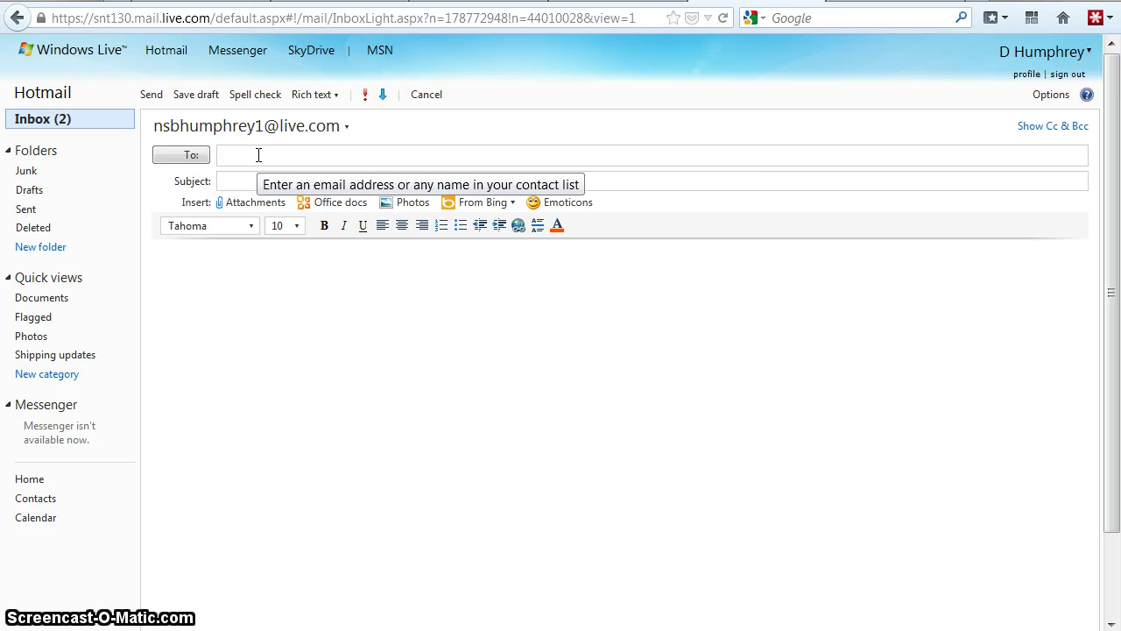
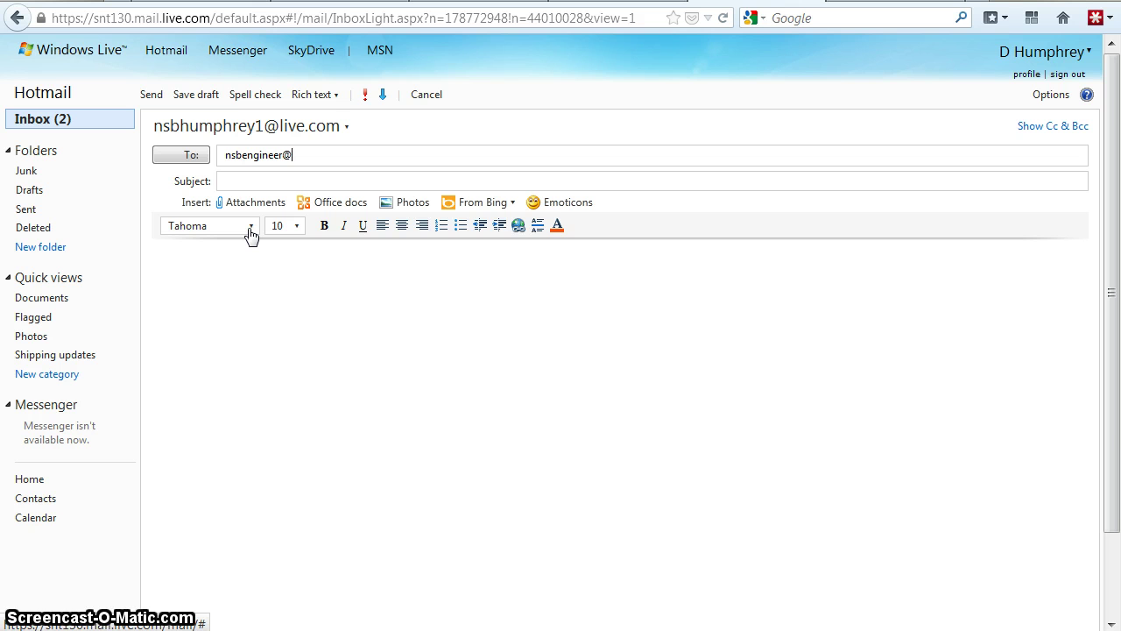
pyautogui.click(247, 181)
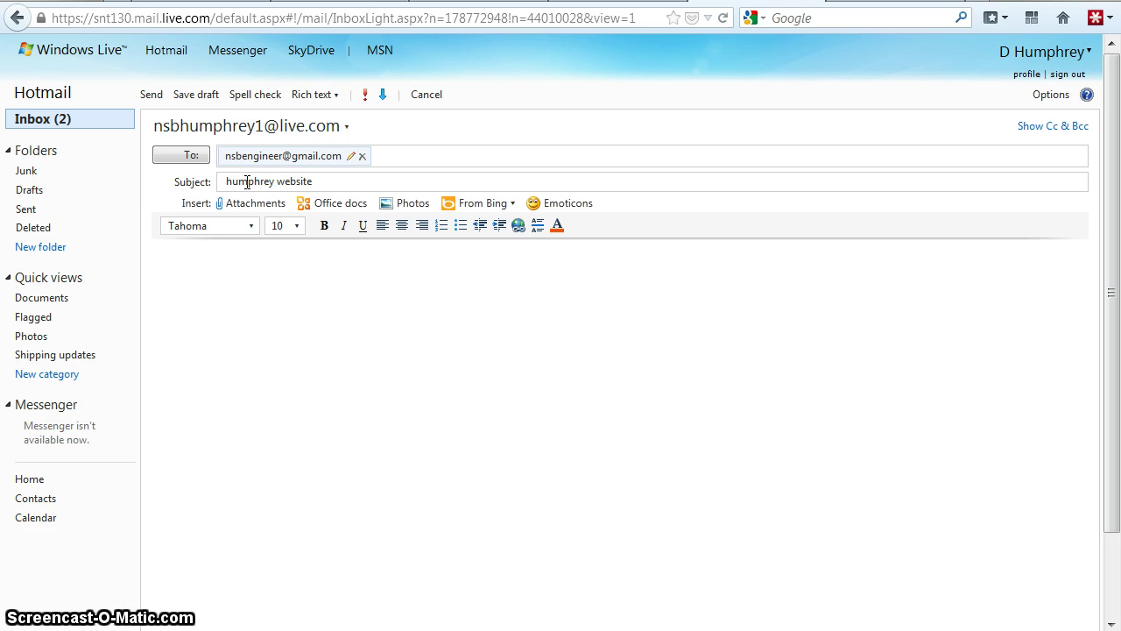
pyautogui.click(233, 277)
# - Try to paste the site address into the message body
pyautogui.rightClick(235, 279)
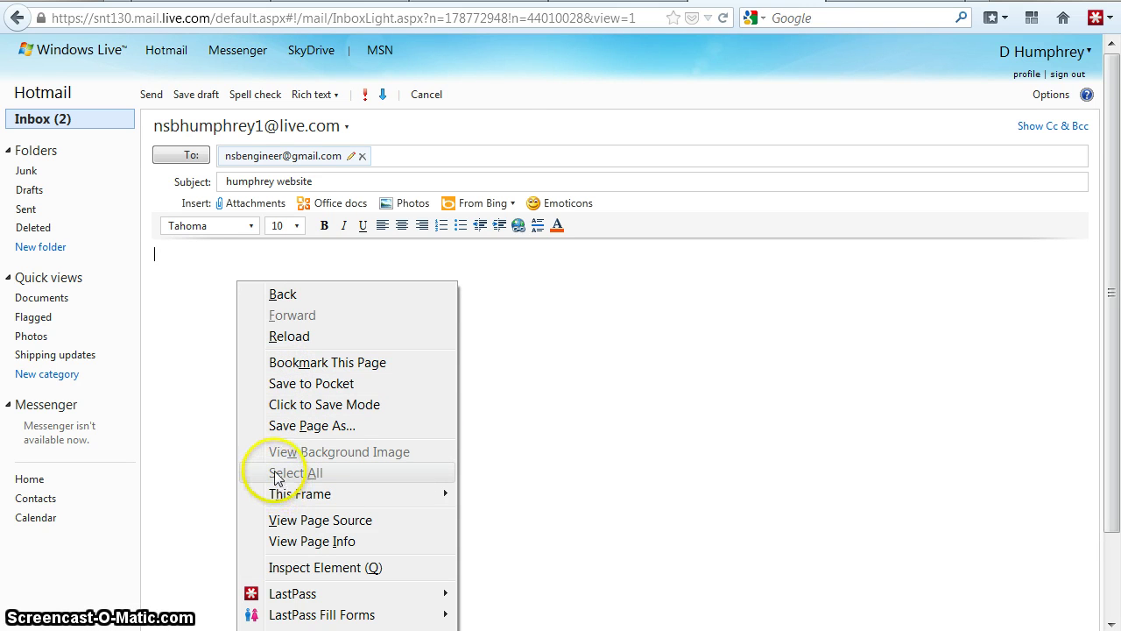
pyautogui.click(526, 403)
pyautogui.rightClick(297, 275)
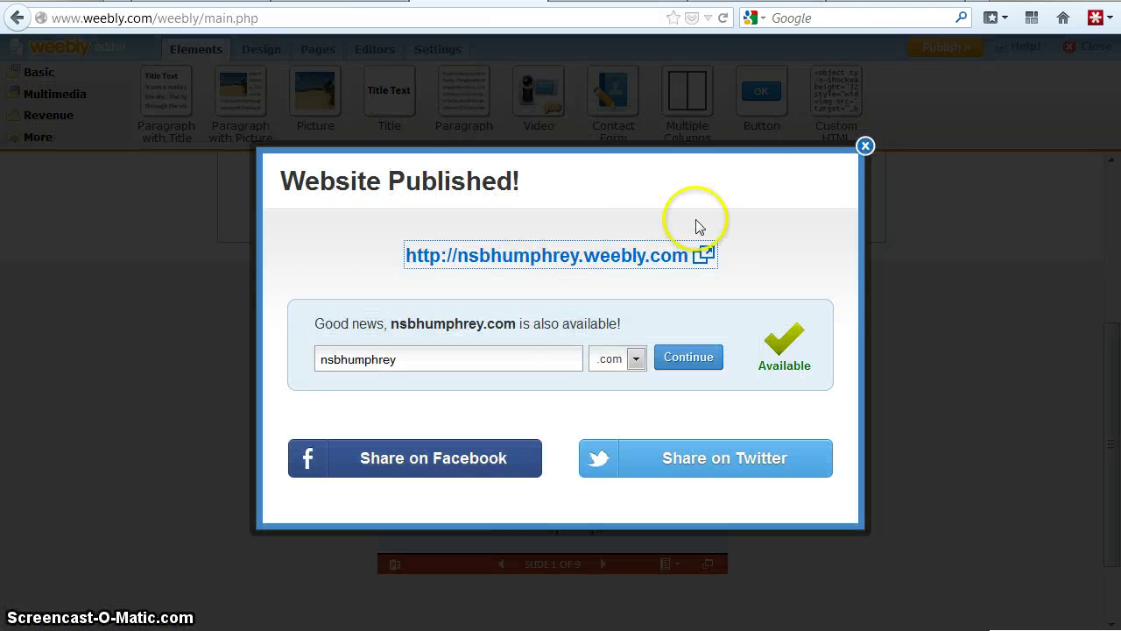
# - Copy the published nsbhumphrey.weebly.com link address and close the Website Published dialog
pyautogui.rightClick(624, 257)
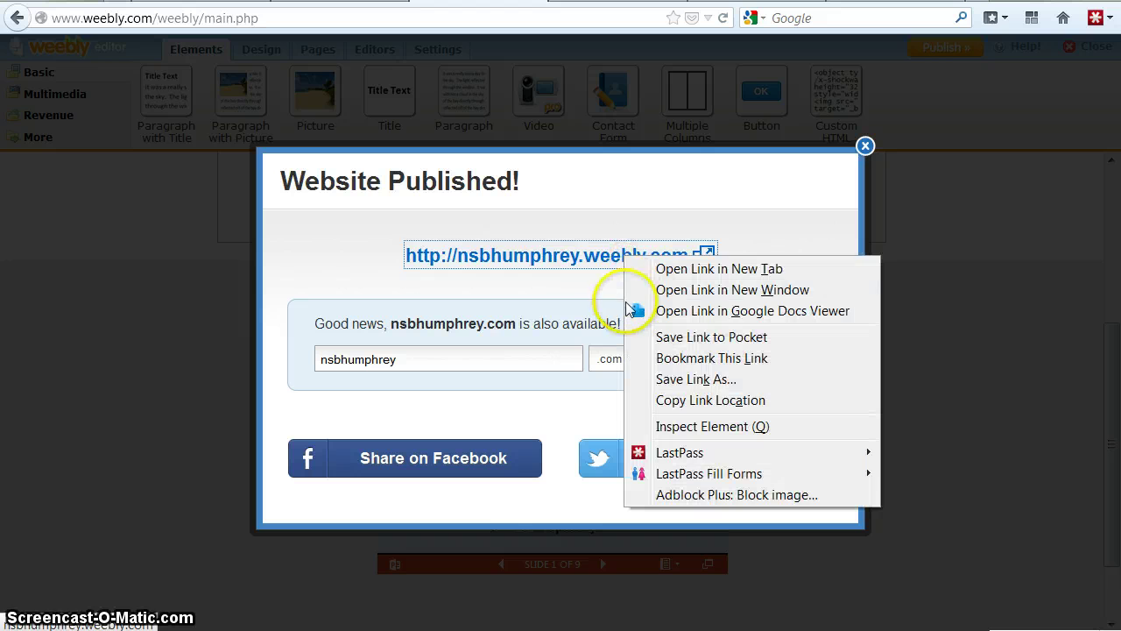
pyautogui.click(682, 387)
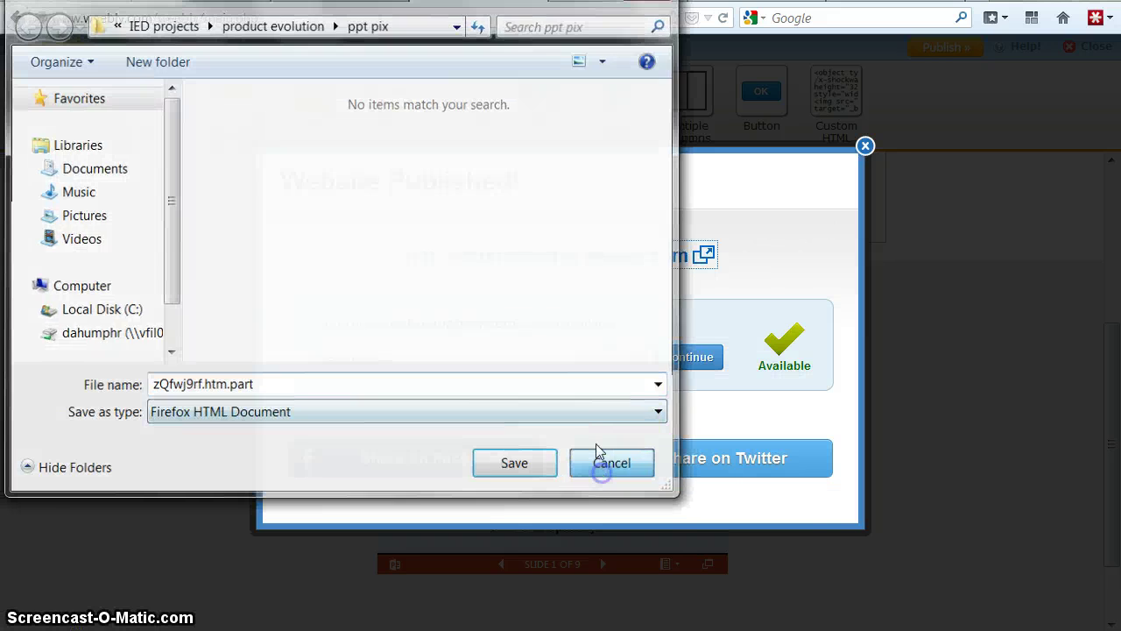
pyautogui.click(605, 460)
pyautogui.rightClick(578, 256)
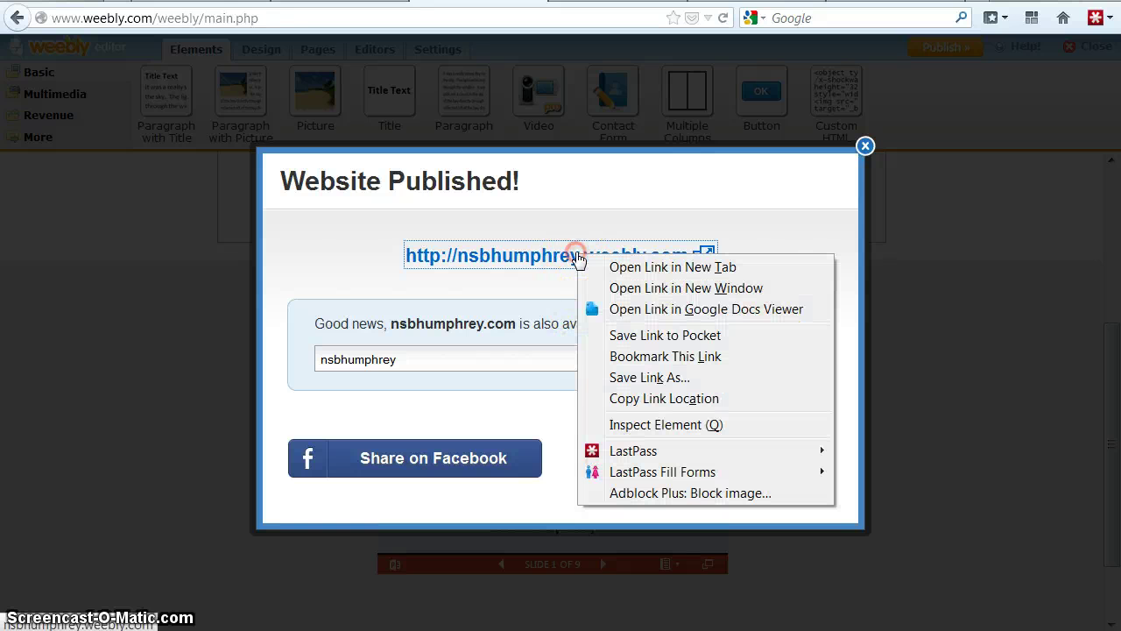
pyautogui.click(642, 399)
pyautogui.click(866, 146)
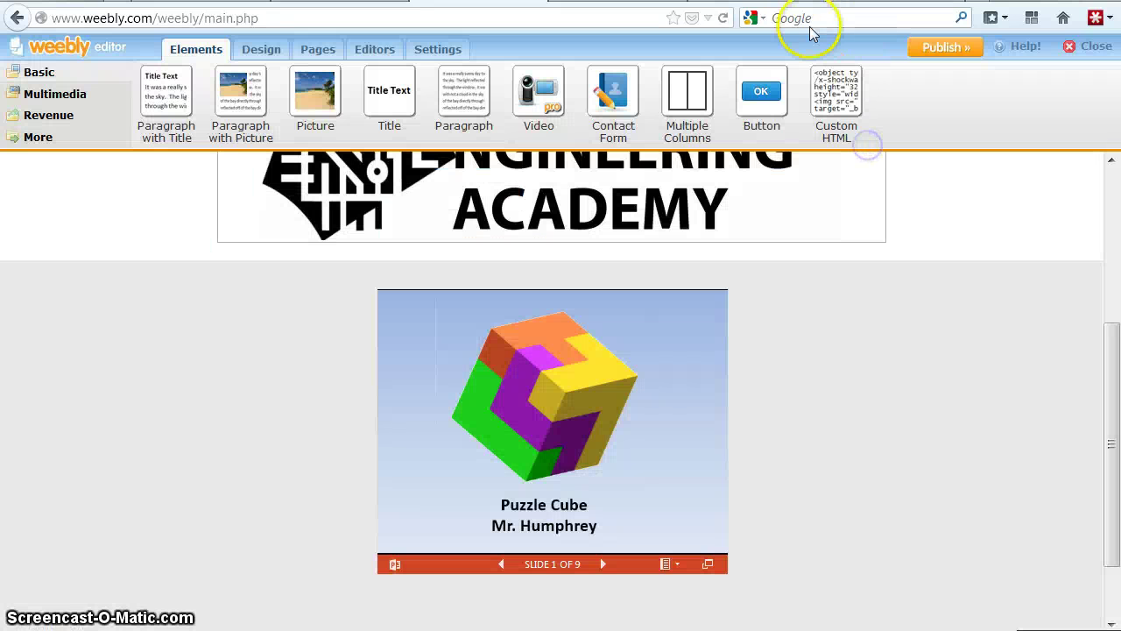
pyautogui.click(734, 1)
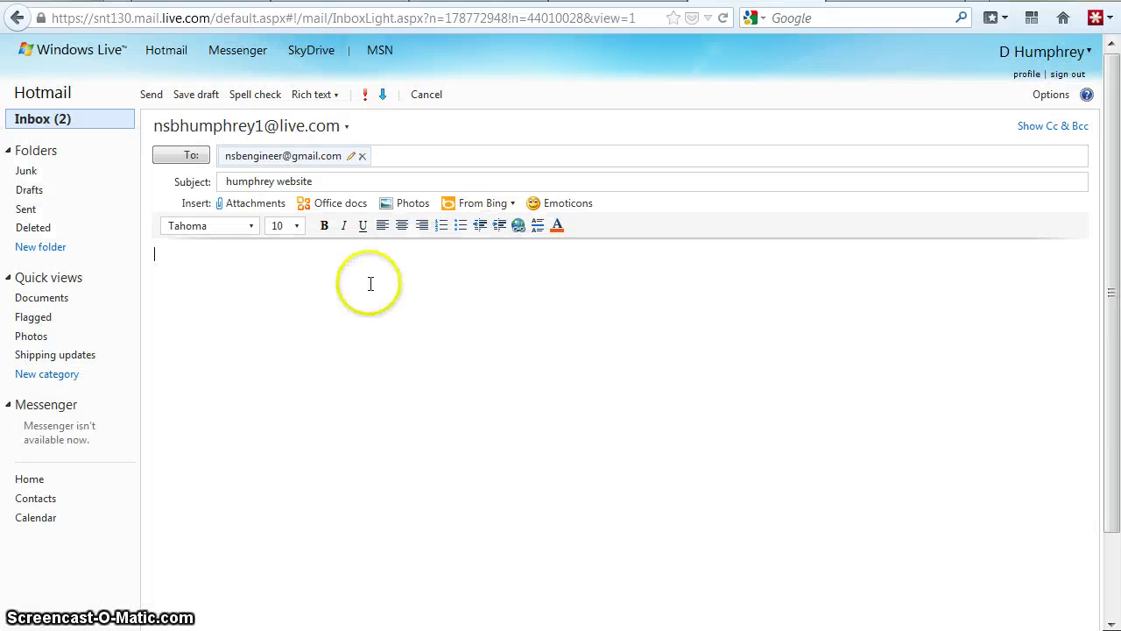
pyautogui.click(339, 289)
pyautogui.rightClick(339, 289)
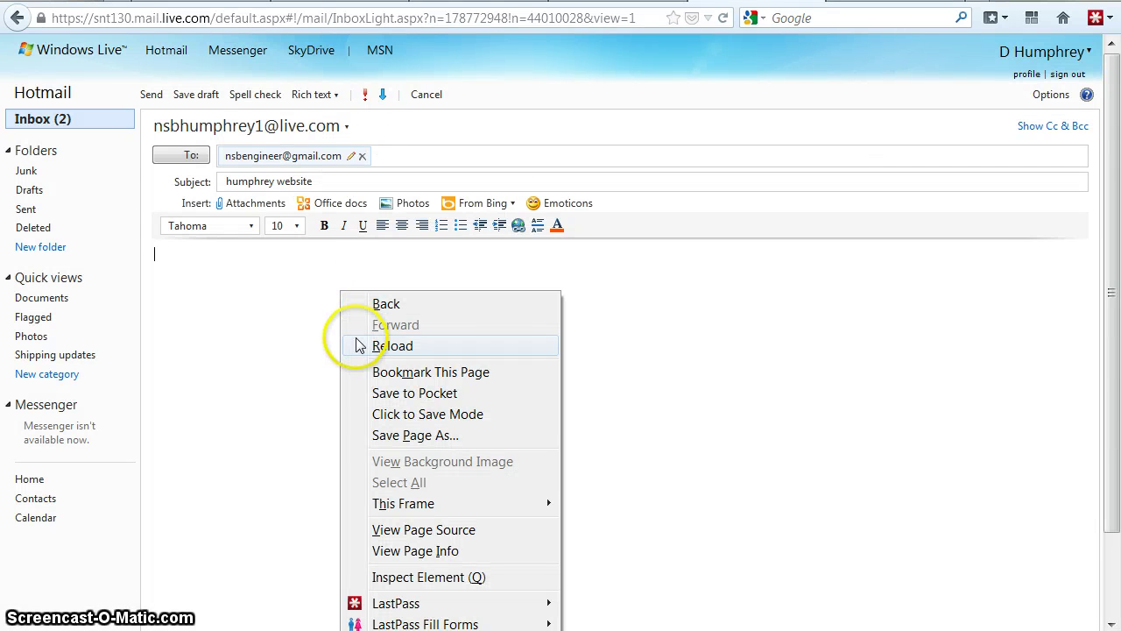
pyautogui.click(295, 333)
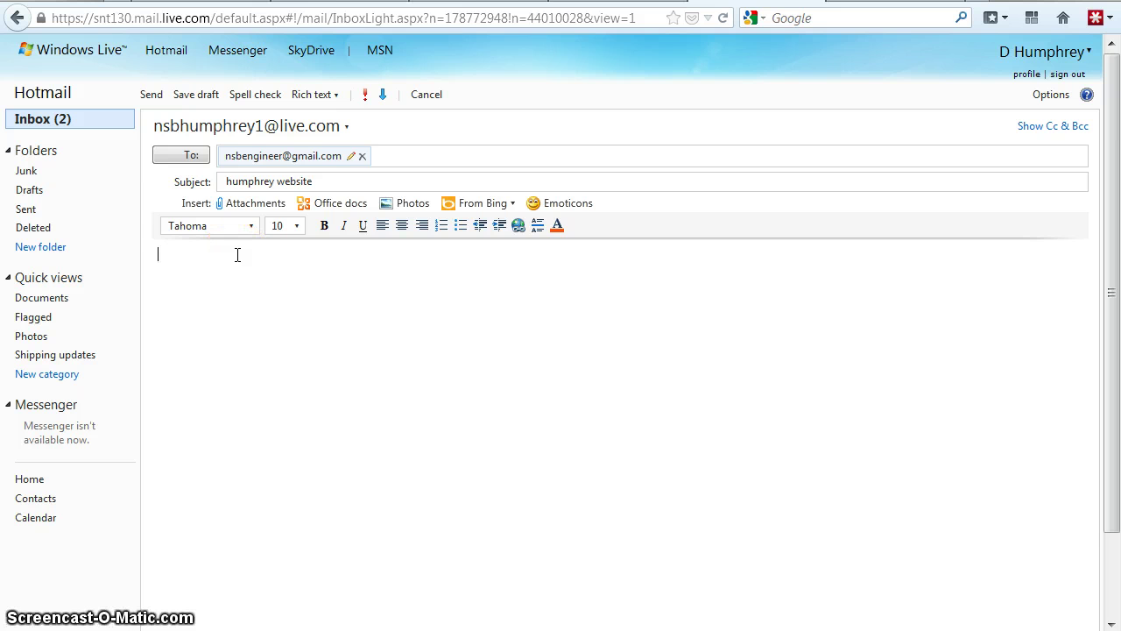
pyautogui.rightClick(237, 262)
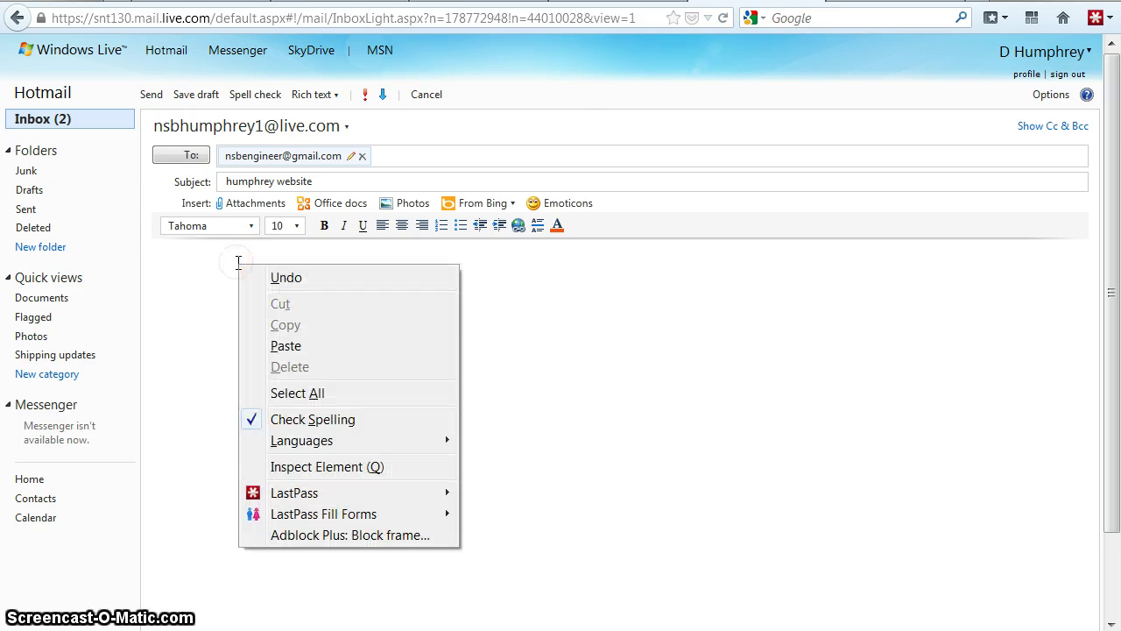
pyautogui.click(289, 347)
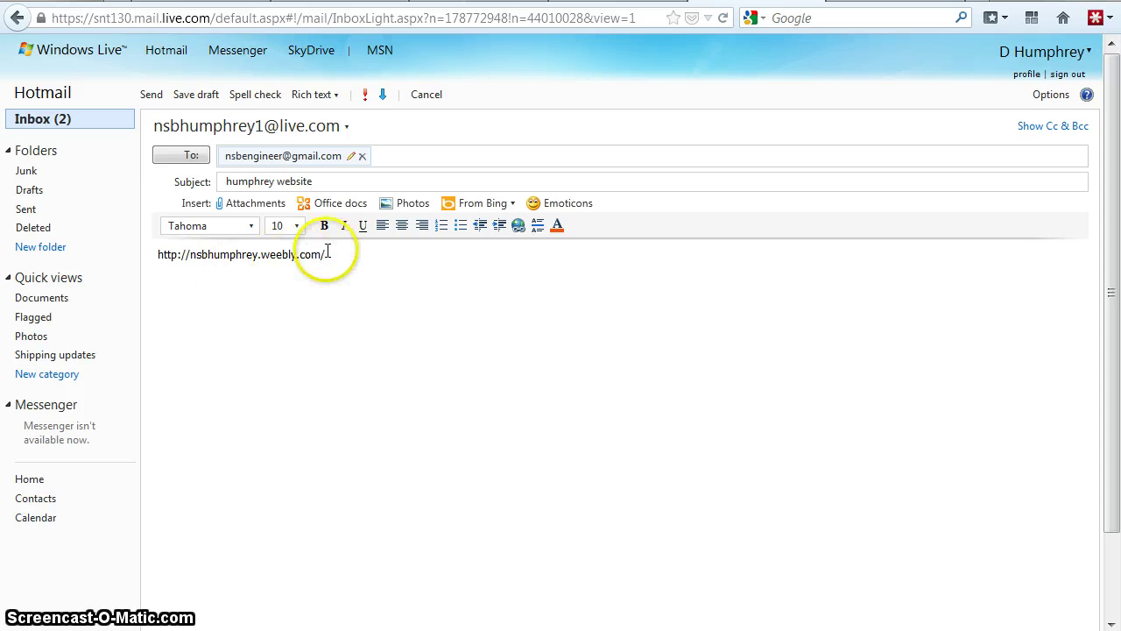
pyautogui.moveTo(327, 253); pyautogui.dragTo(163, 252)
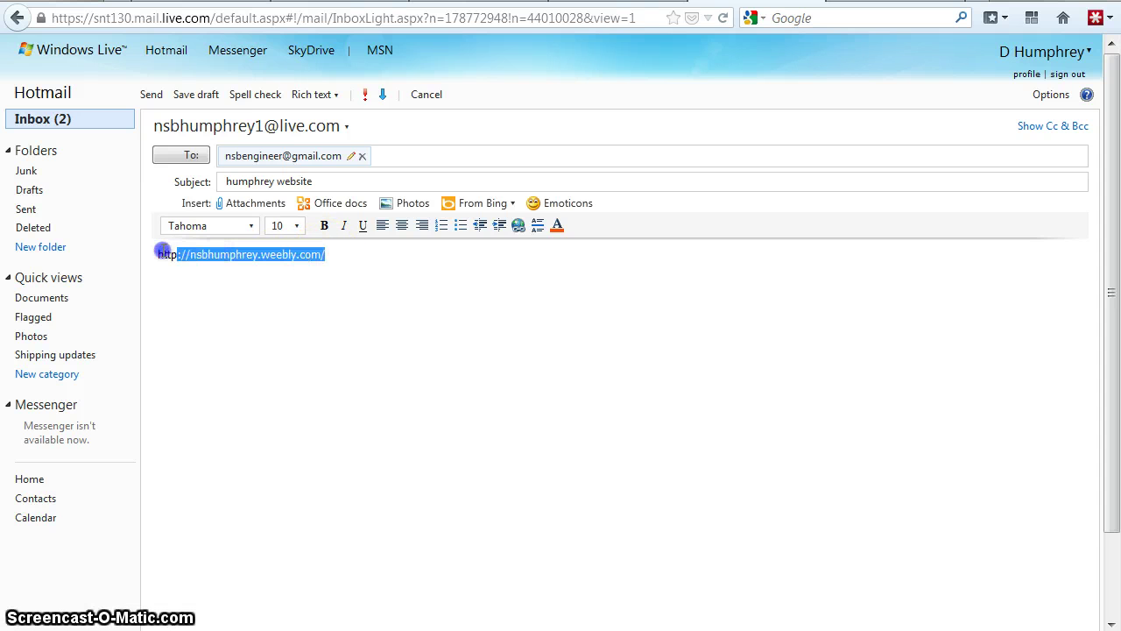
pyautogui.click(518, 229)
pyautogui.moveTo(552, 271); pyautogui.dragTo(493, 266)
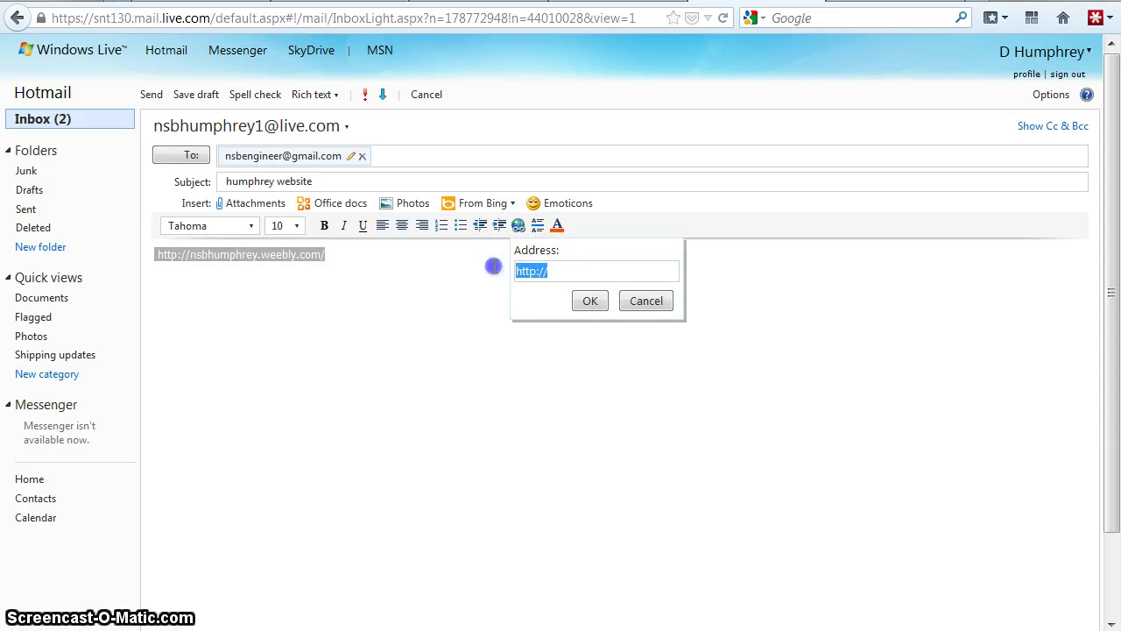
pyautogui.click(521, 269)
pyautogui.rightClick(520, 269)
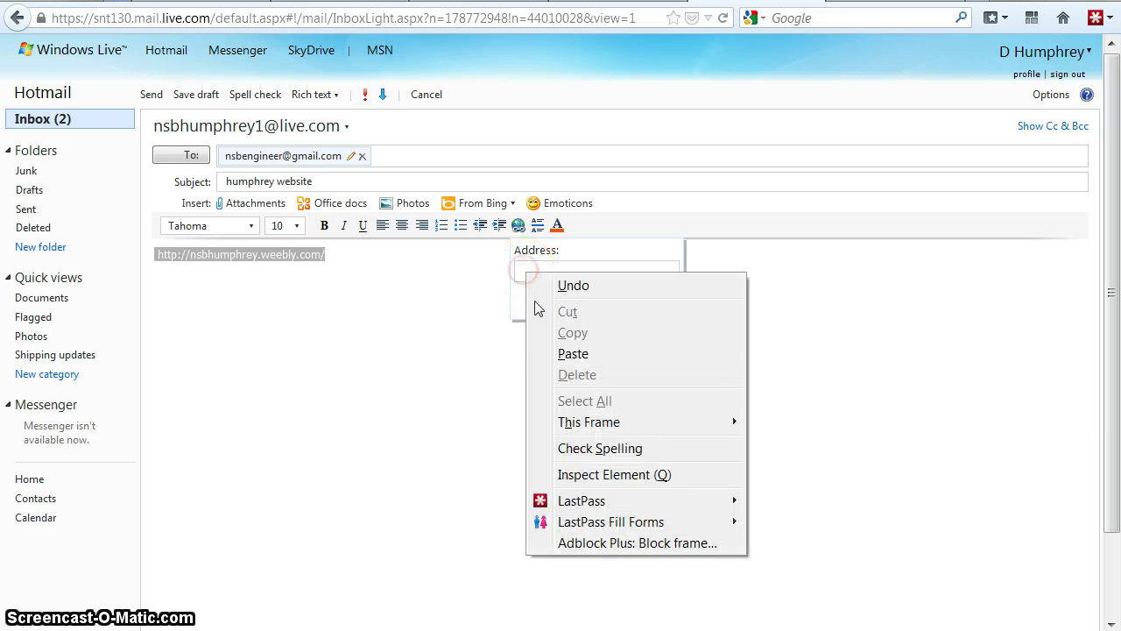
pyautogui.click(573, 354)
pyautogui.click(588, 300)
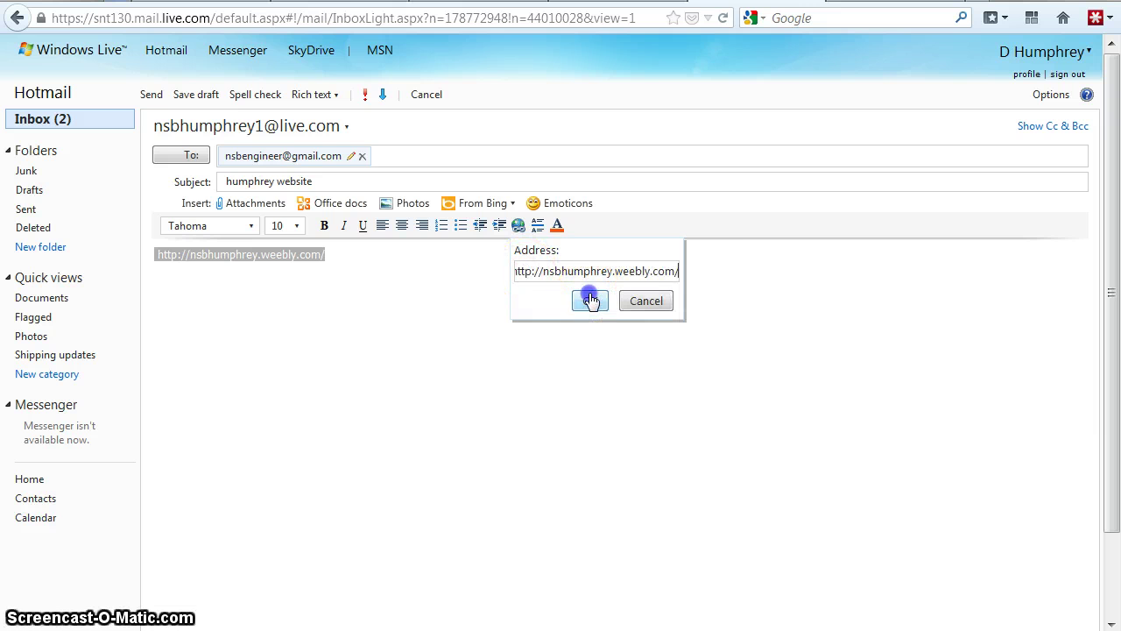
pyautogui.click(408, 324)
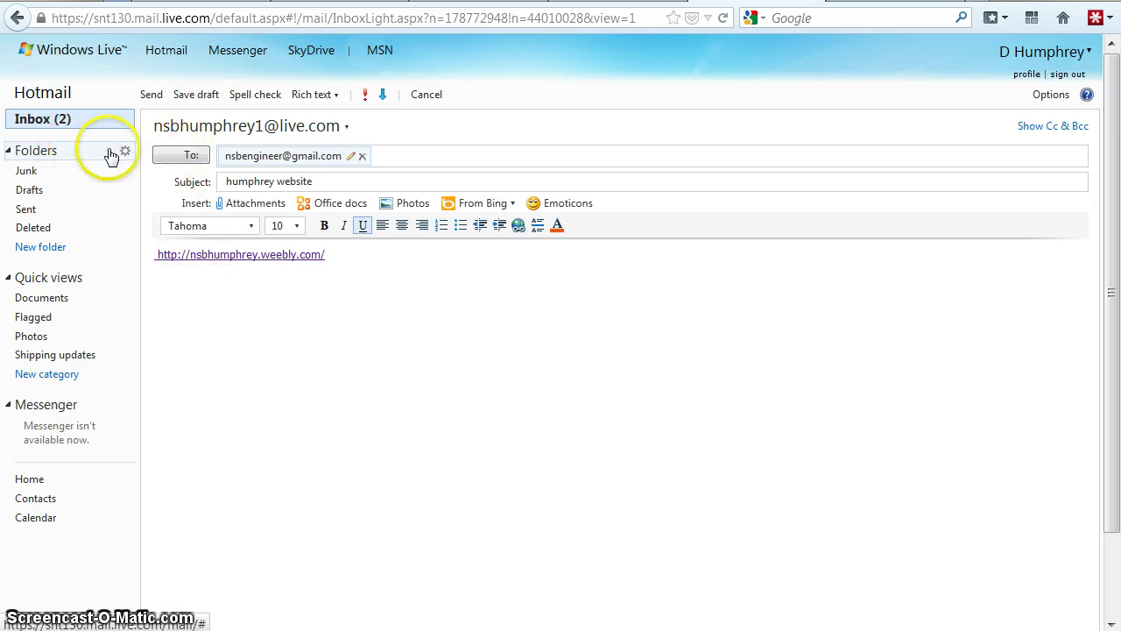
pyautogui.scroll(-2, 253, 281)
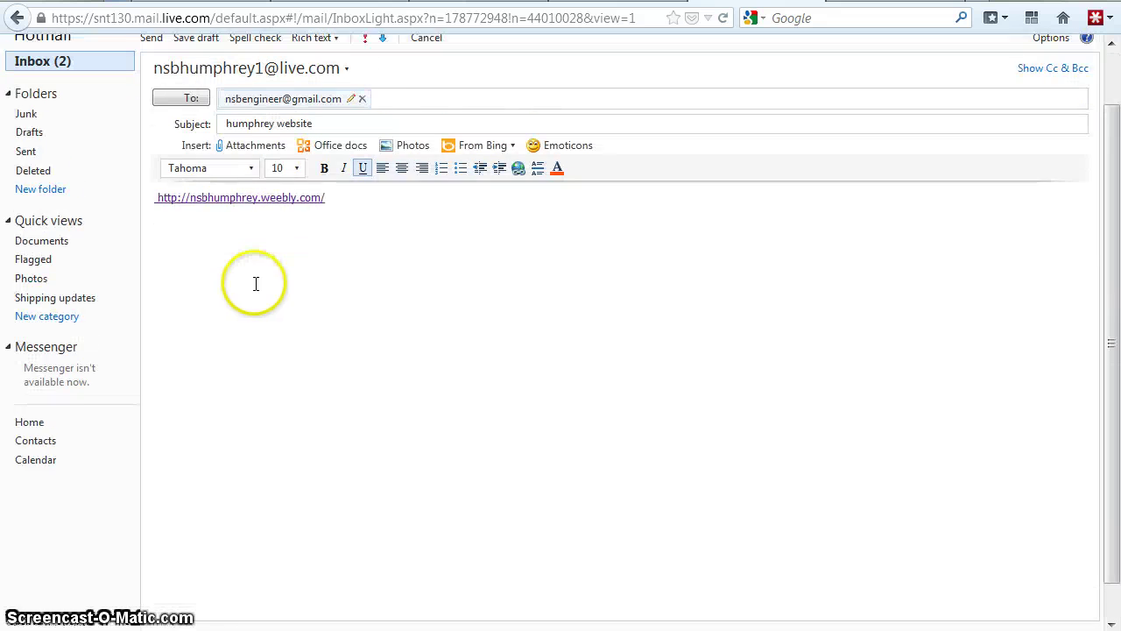
pyautogui.scroll(2, 256, 282)
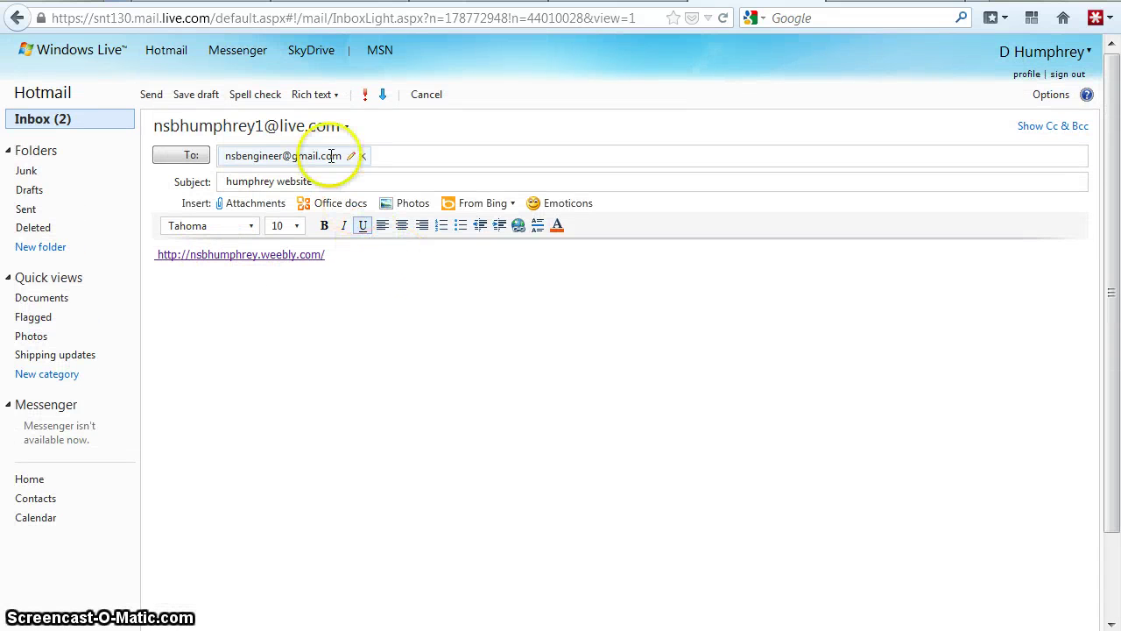
# - Send the site-link email from Hotmail, skipping the anti-spam character check, then move to Gmail
pyautogui.click(153, 96)
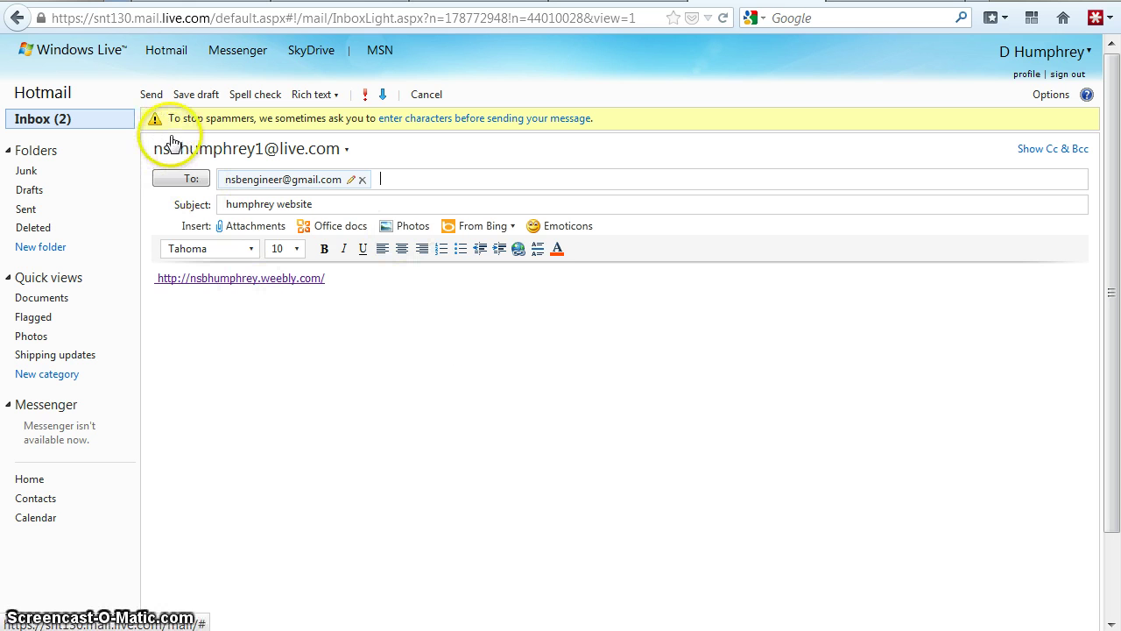
pyautogui.click(415, 125)
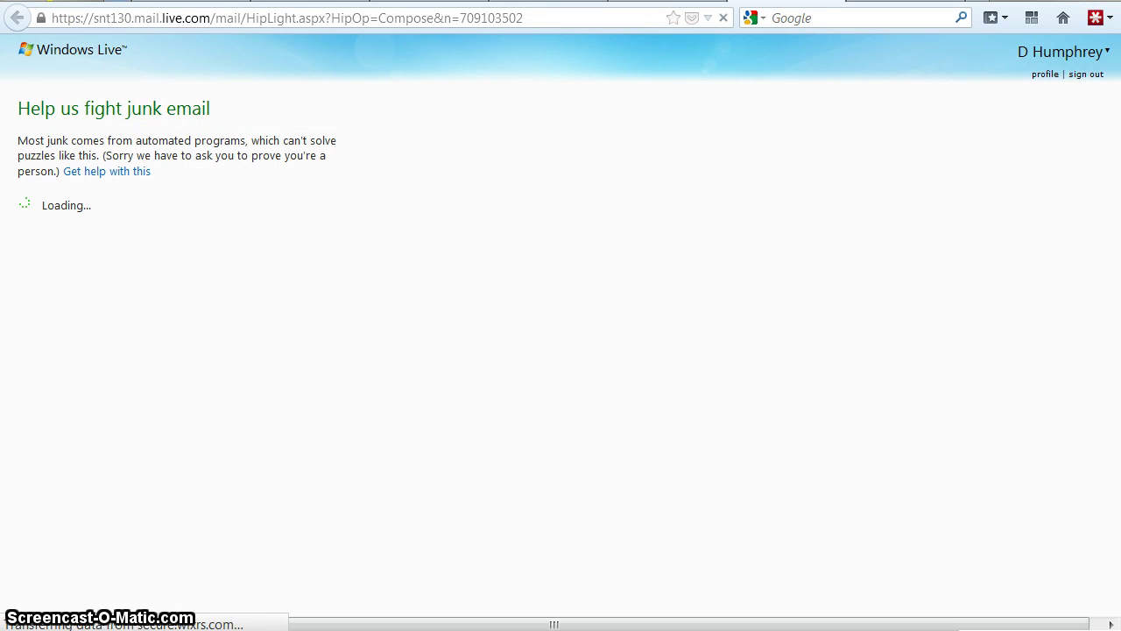
pyautogui.click(834, 1)
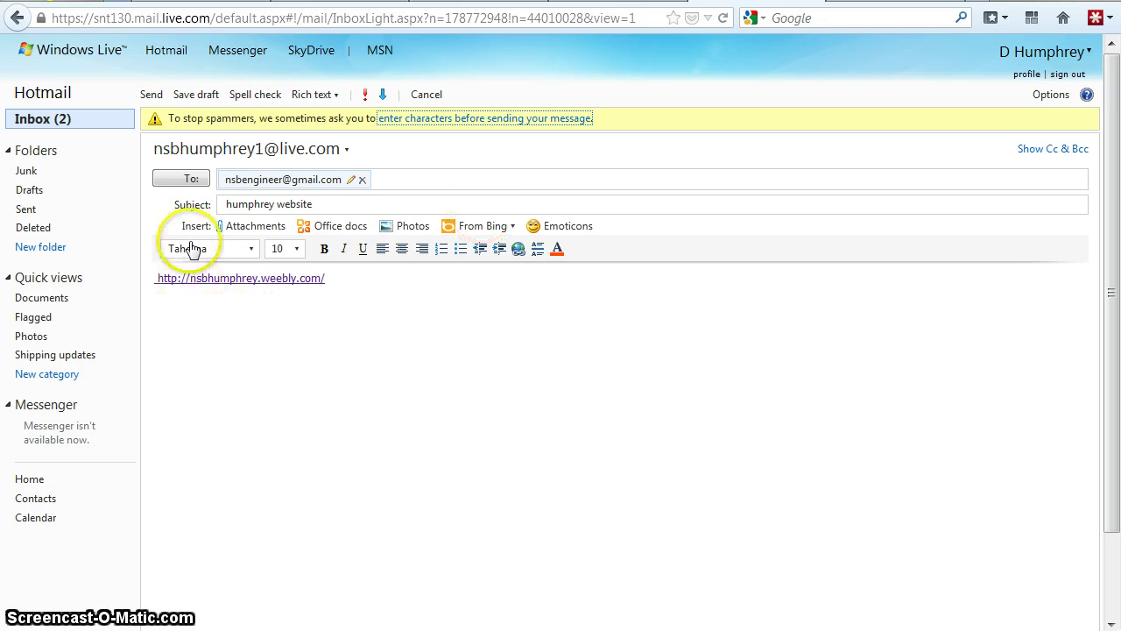
pyautogui.click(150, 94)
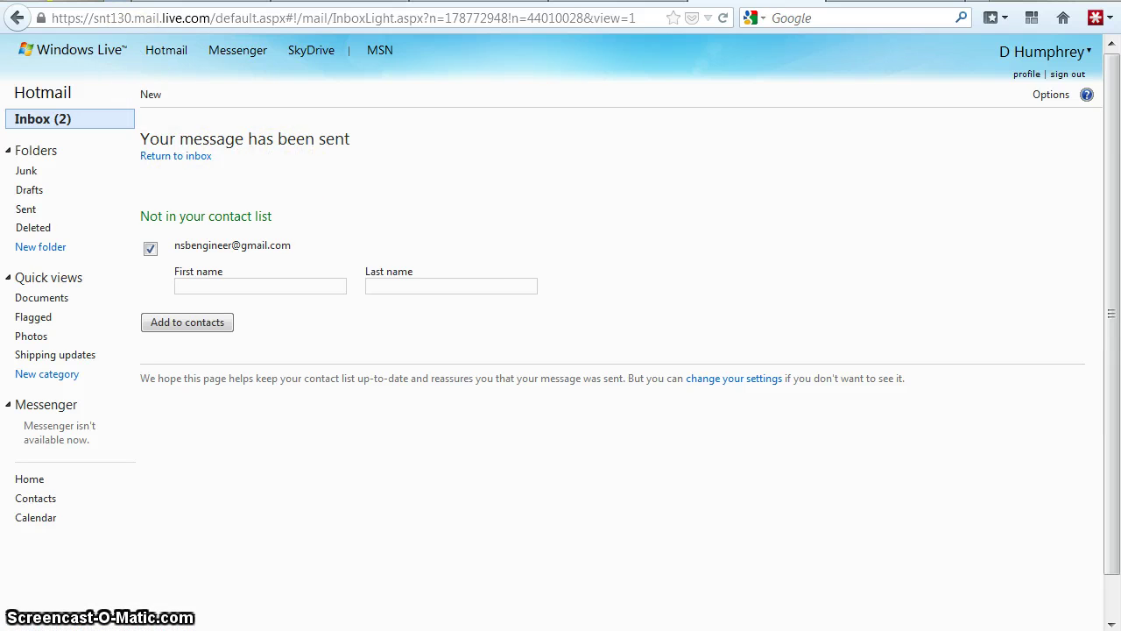
pyautogui.click(119, 2)
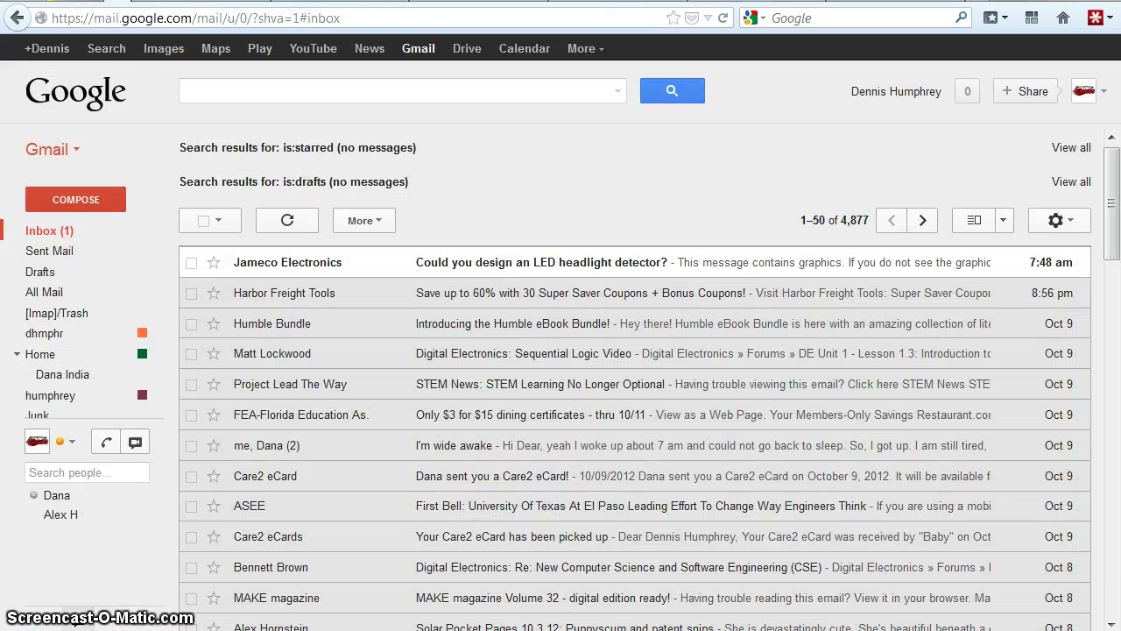
# - Reload the Gmail inbox to check whether the site-link email has arrived
pyautogui.click(48, 235)
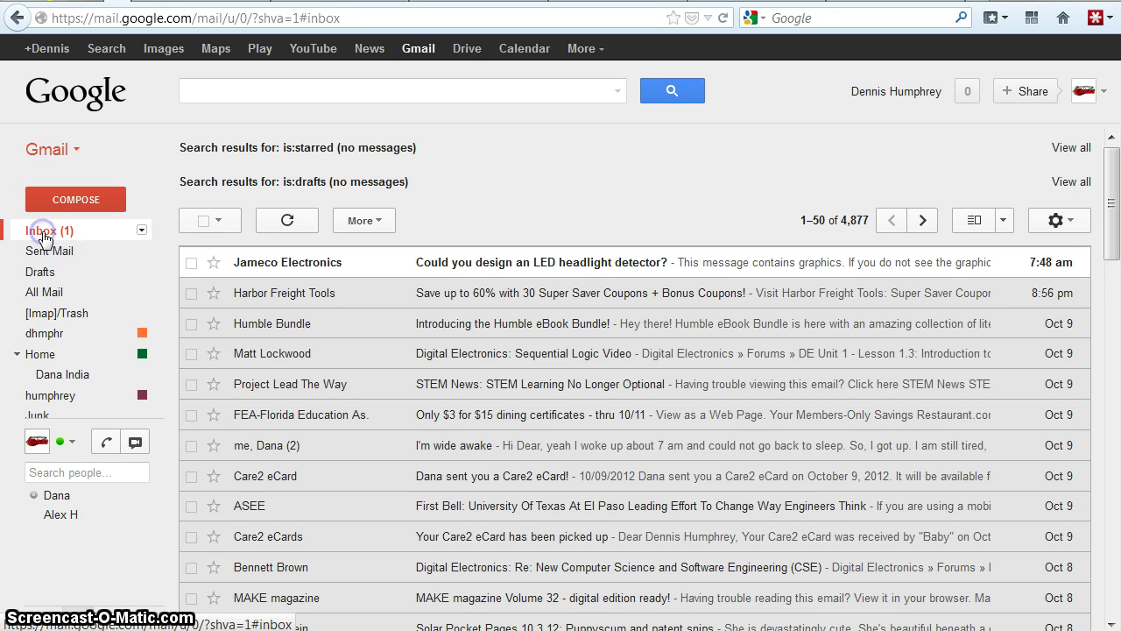
pyautogui.click(723, 18)
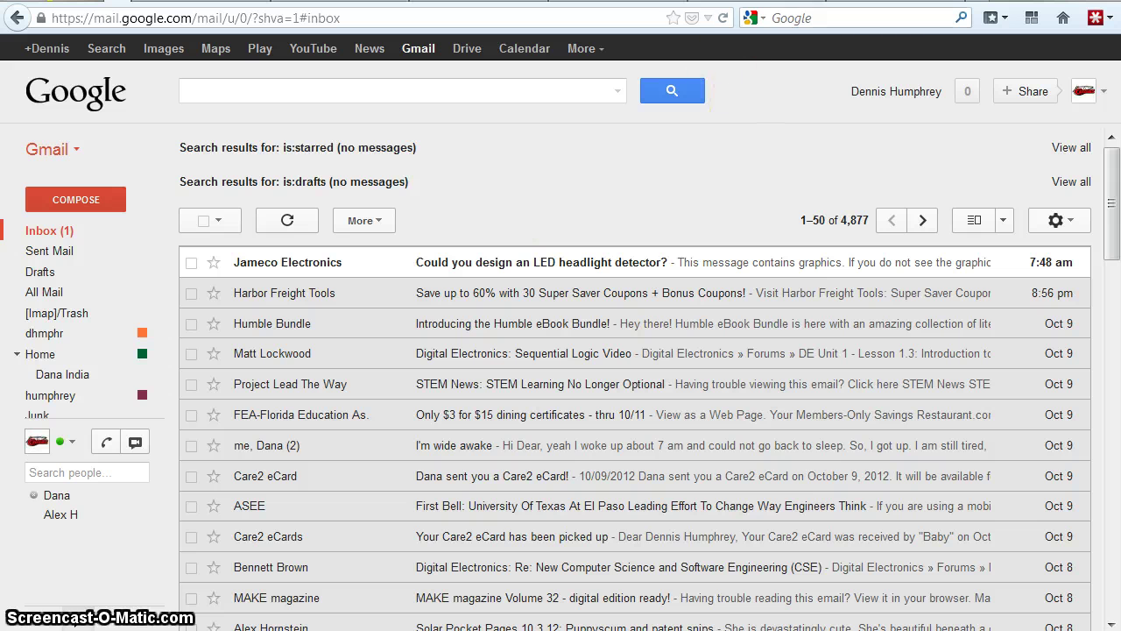
# - Open the live site's Intro to Engineering Design page and check the embedded slideshow below the logo
pyautogui.click(549, 2)
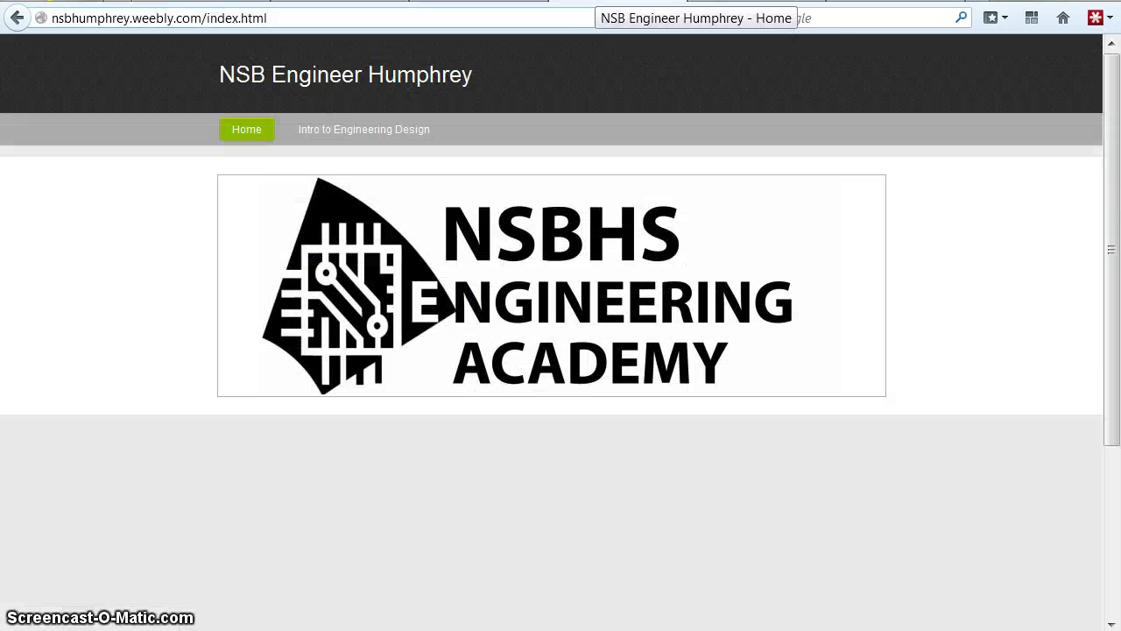
pyautogui.click(318, 136)
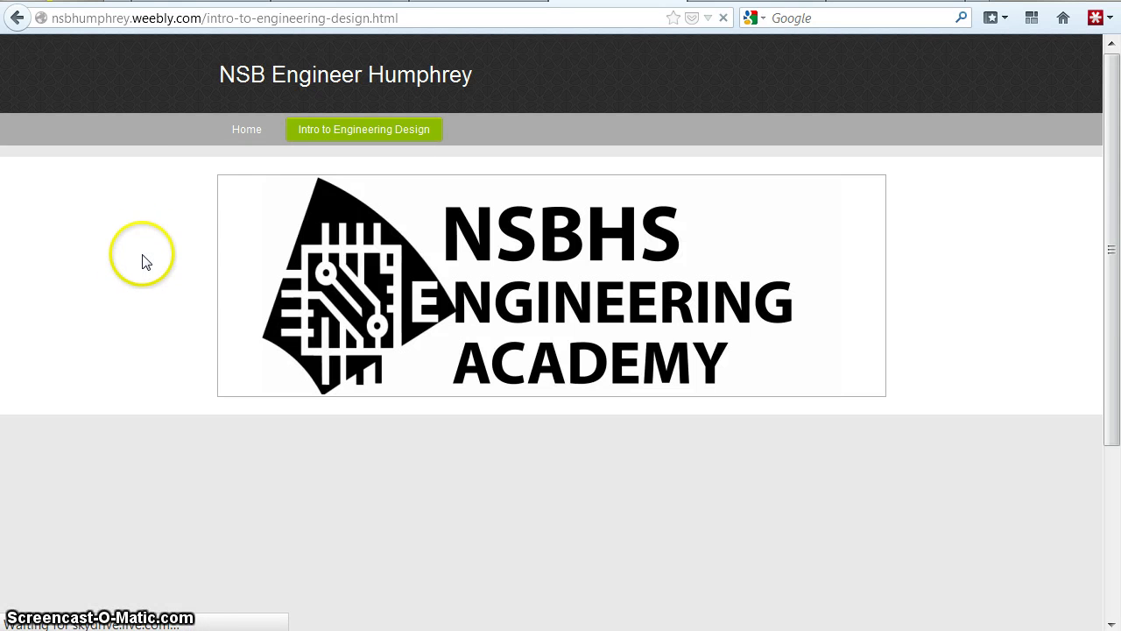
pyautogui.scroll(-4, 160, 259)
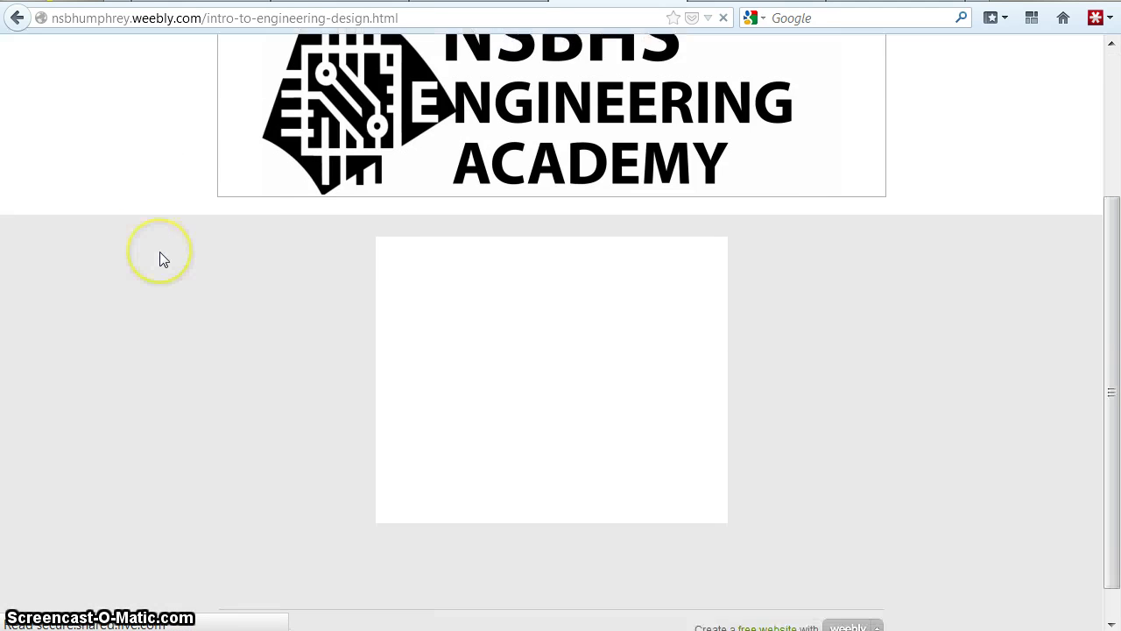
pyautogui.scroll(4, 155, 255)
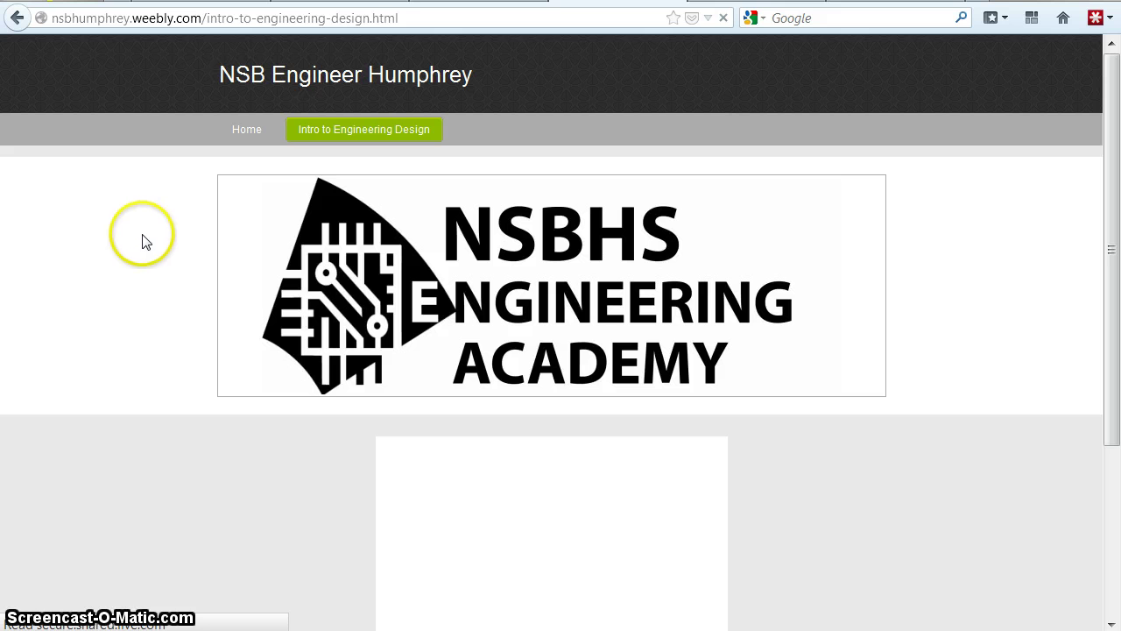